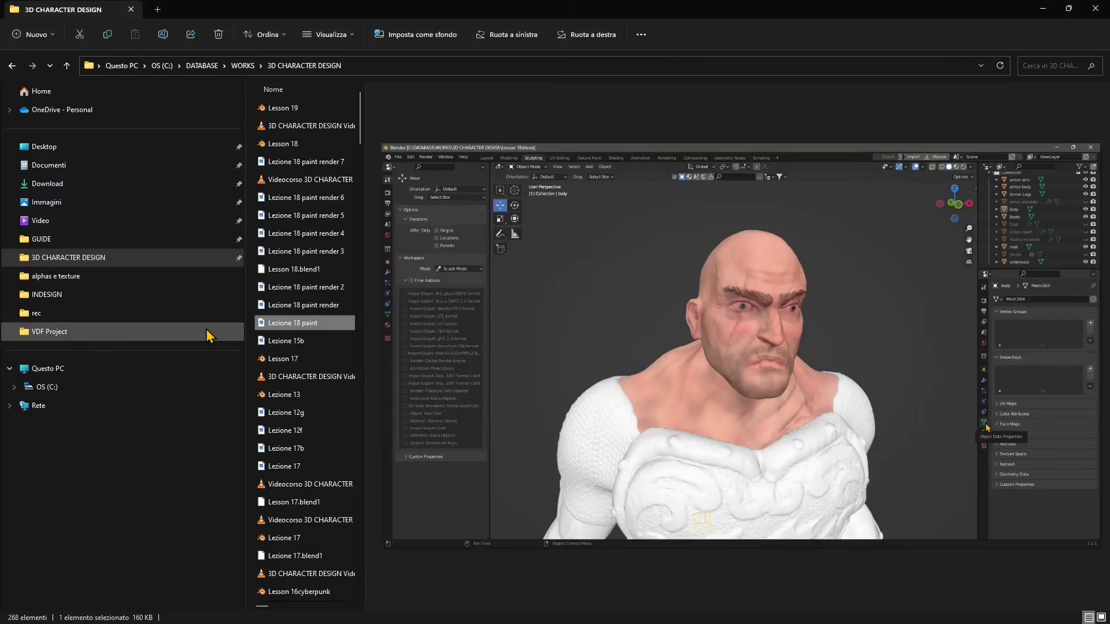
# Review the previews of the Lezione 18 paint render images up to render 7 in the 3D CHARACTER DESIGN folder.
pyautogui.press('Up')
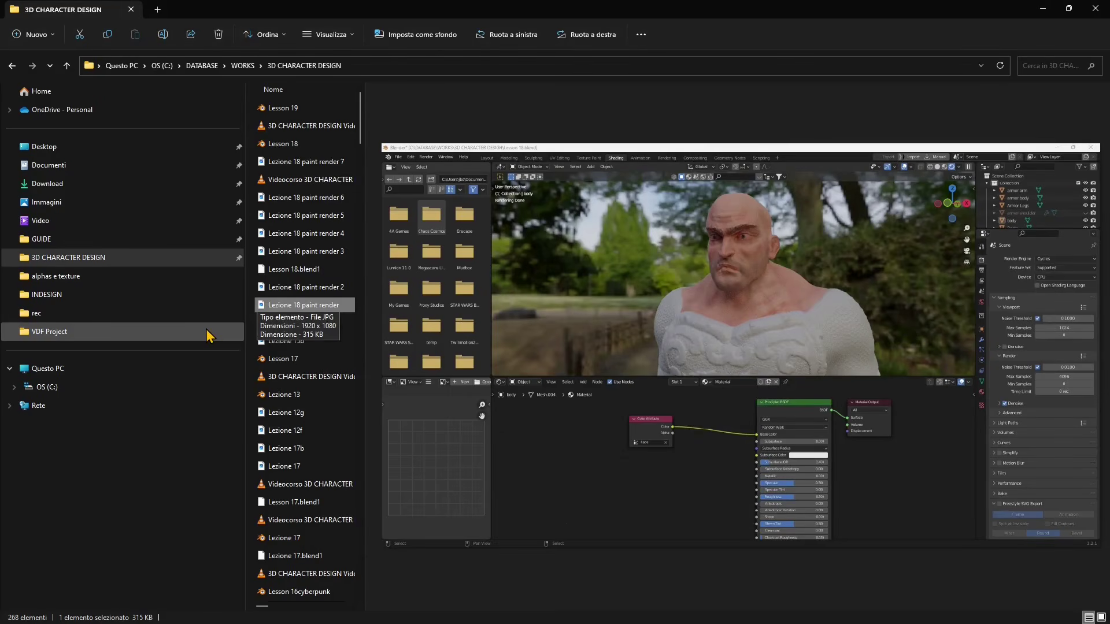
pyautogui.press('Up')
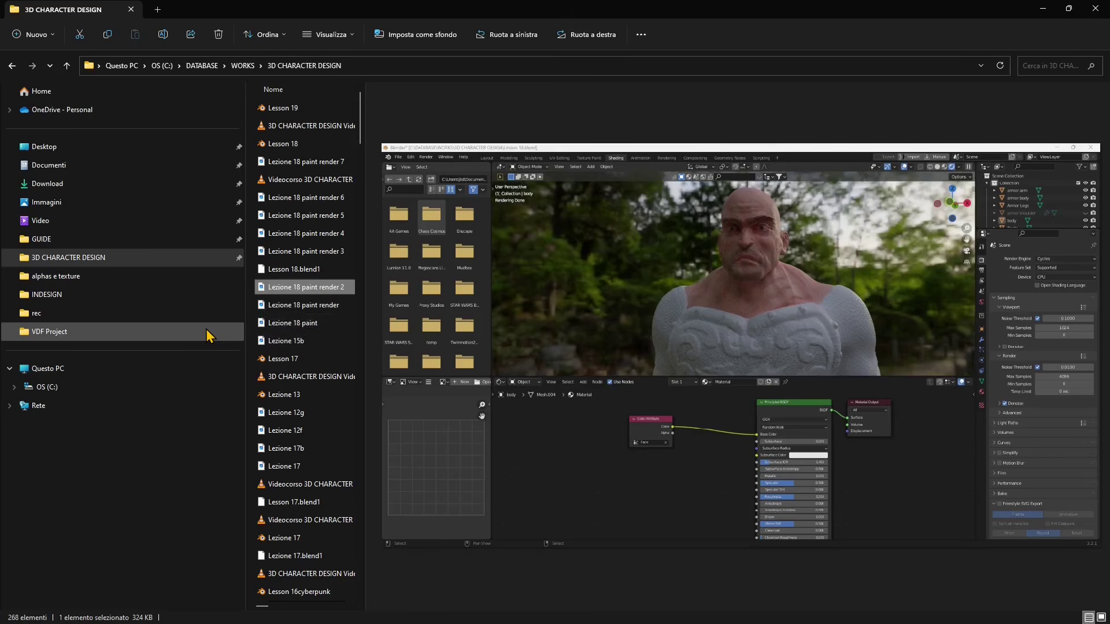
pyautogui.press('Up')
pyautogui.press('Up')
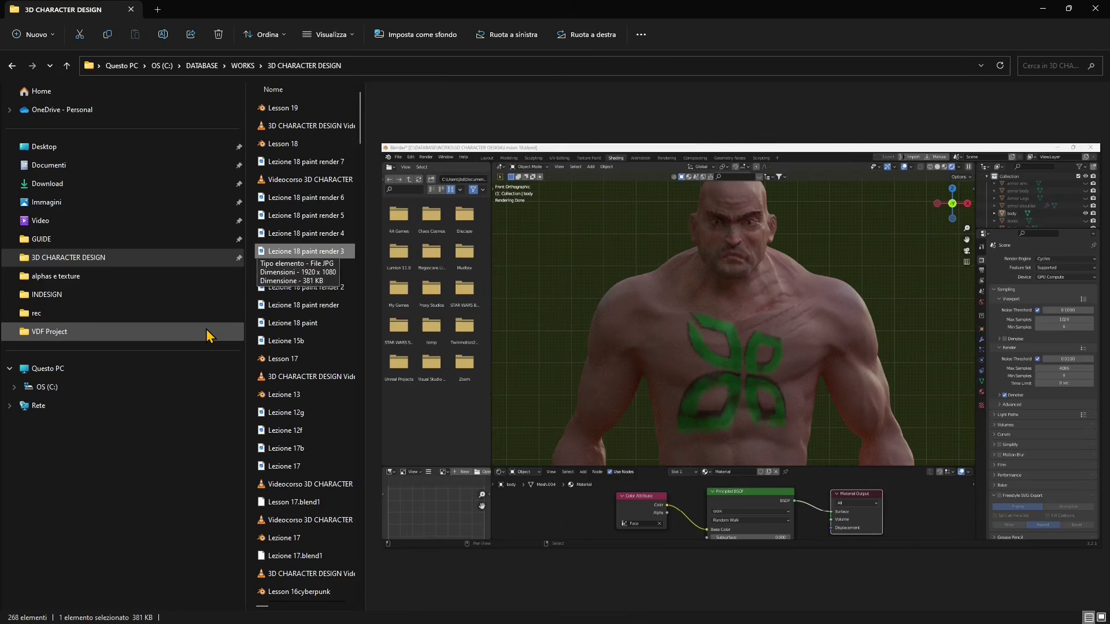
pyautogui.press('Up')
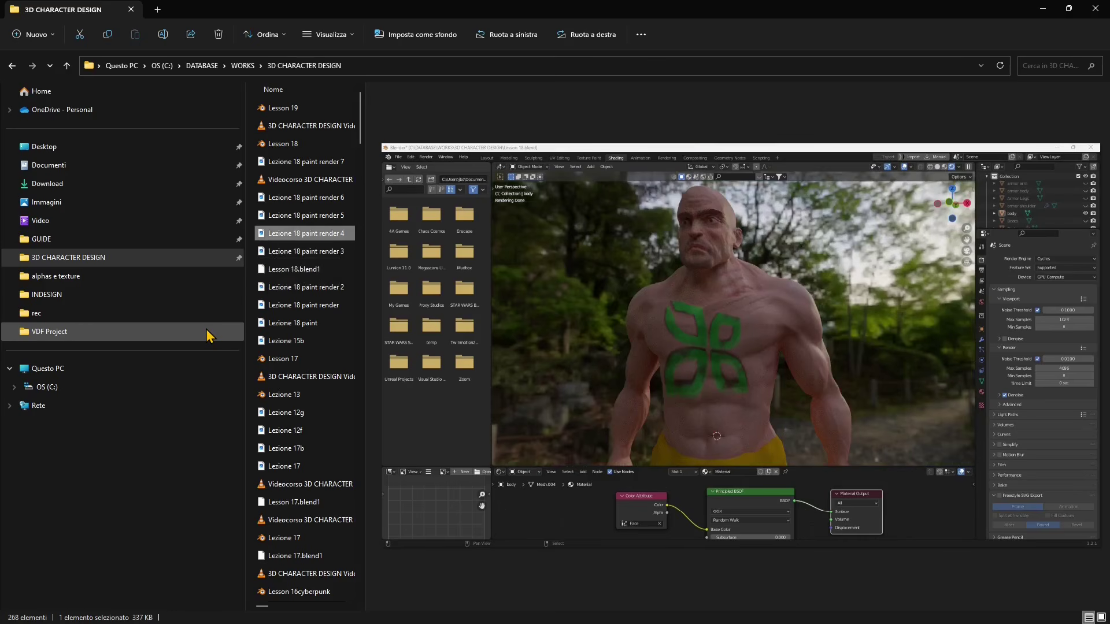
pyautogui.press('Up')
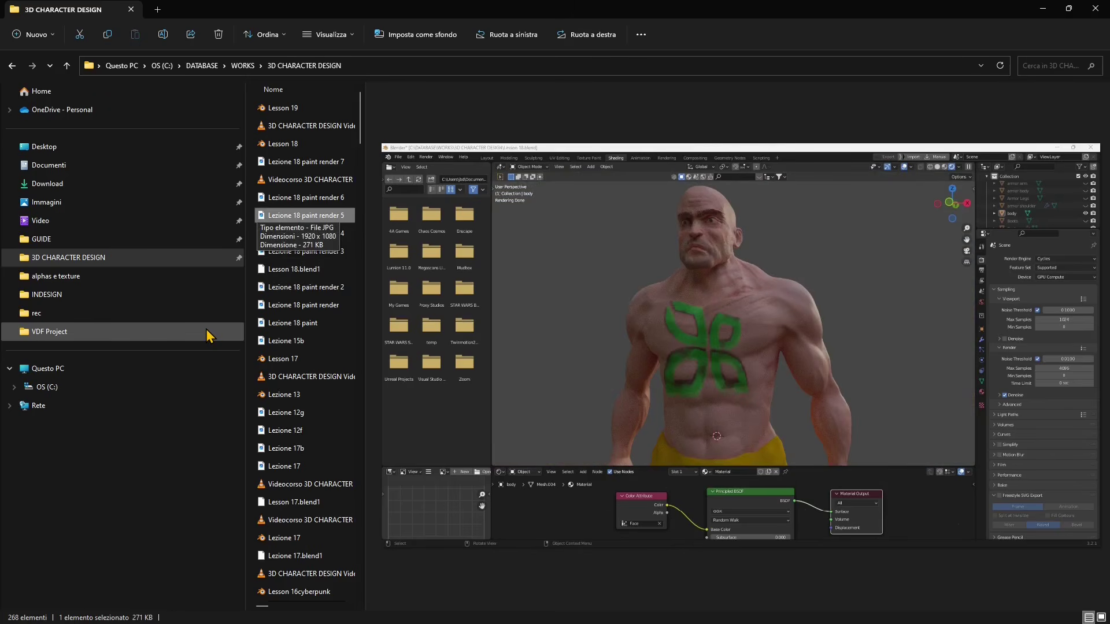
pyautogui.press('Down')
pyautogui.press('Down')
pyautogui.press('Down')
pyautogui.press('Down')
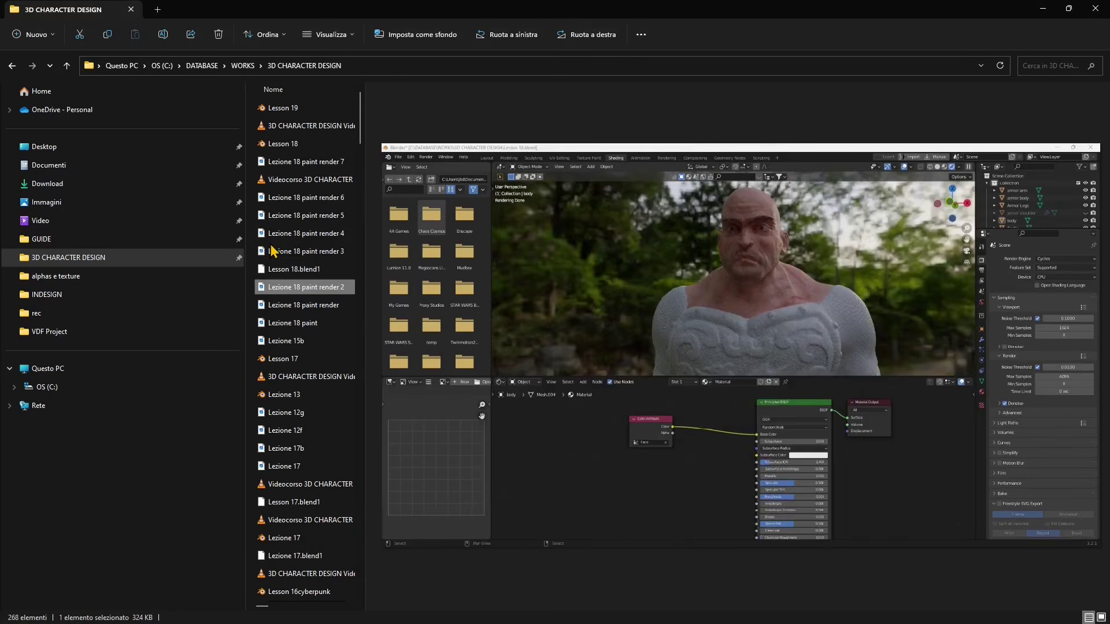
pyautogui.press('Up')
pyautogui.press('Up')
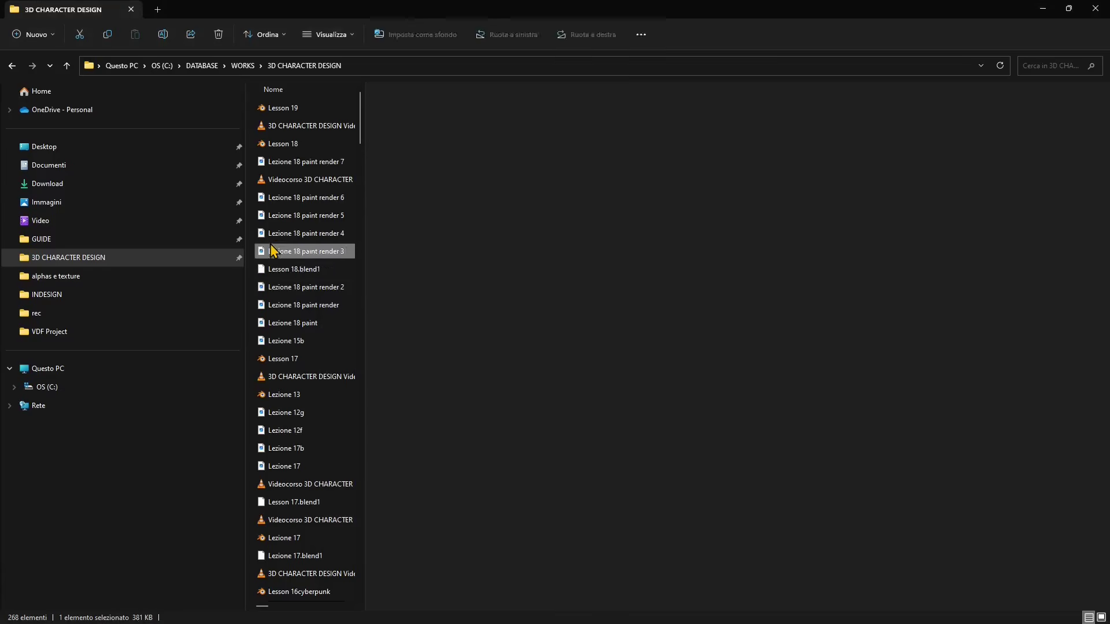
pyautogui.press('Up')
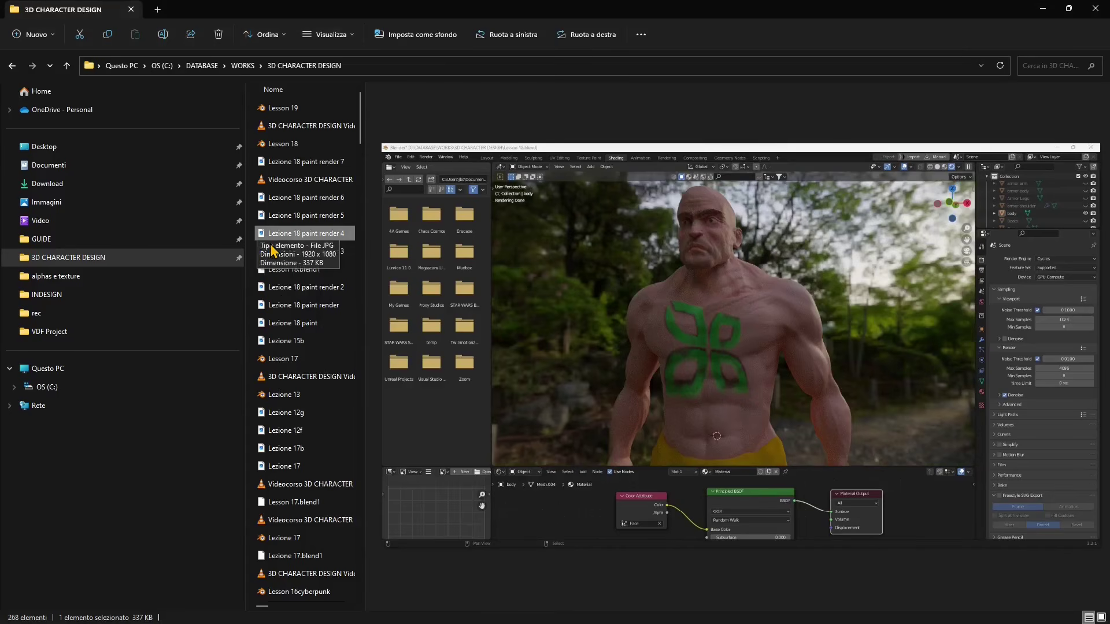
pyautogui.press('Up')
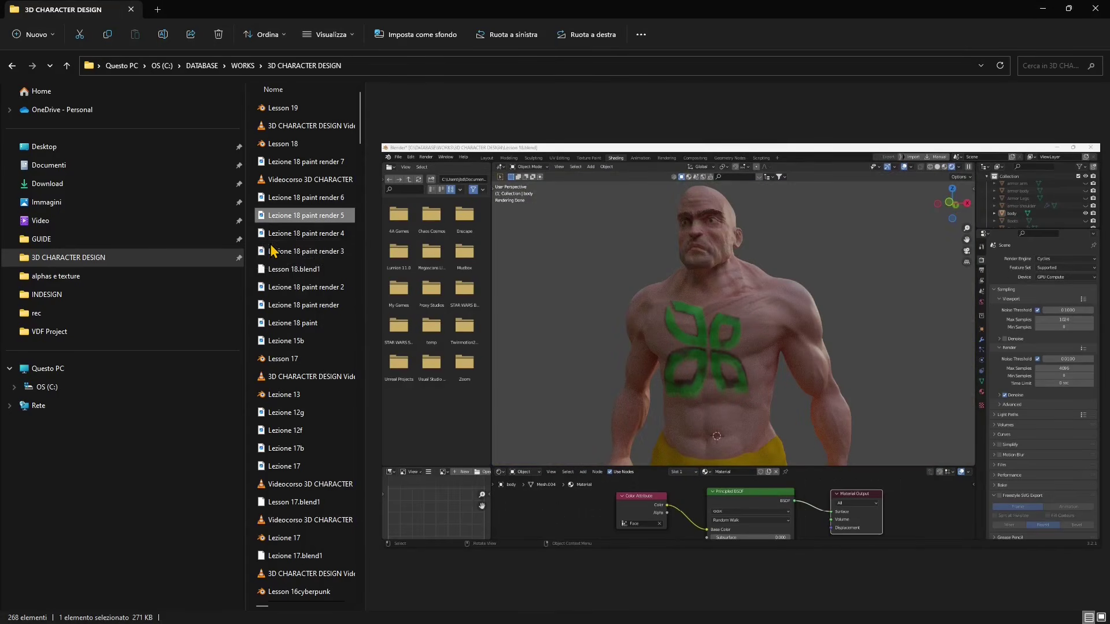
pyautogui.press('Up')
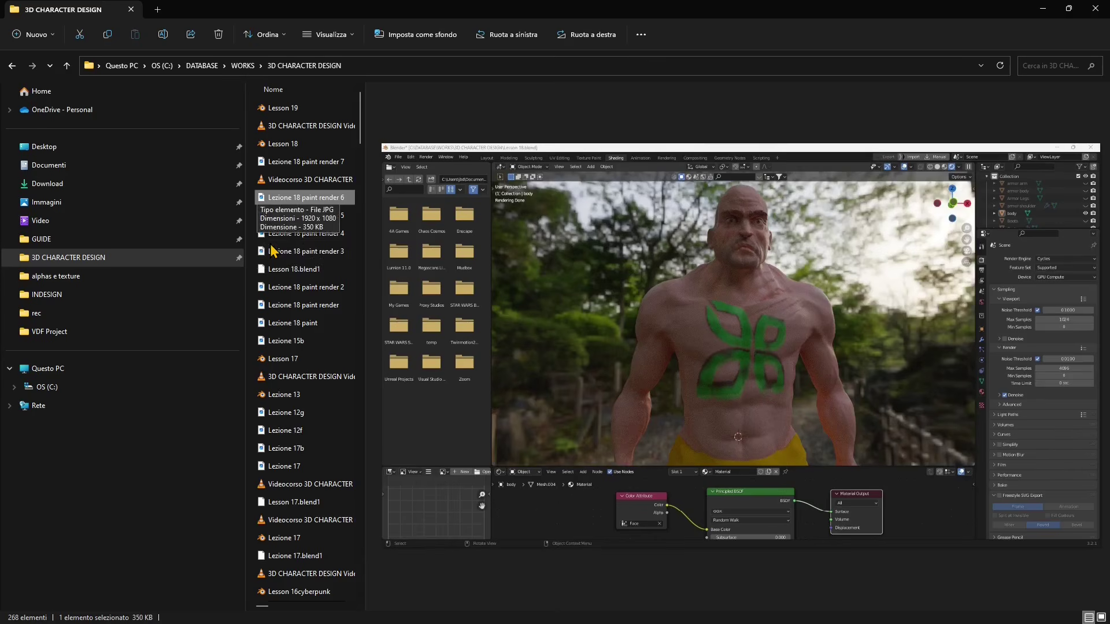
pyautogui.press('Up')
pyautogui.press('Up')
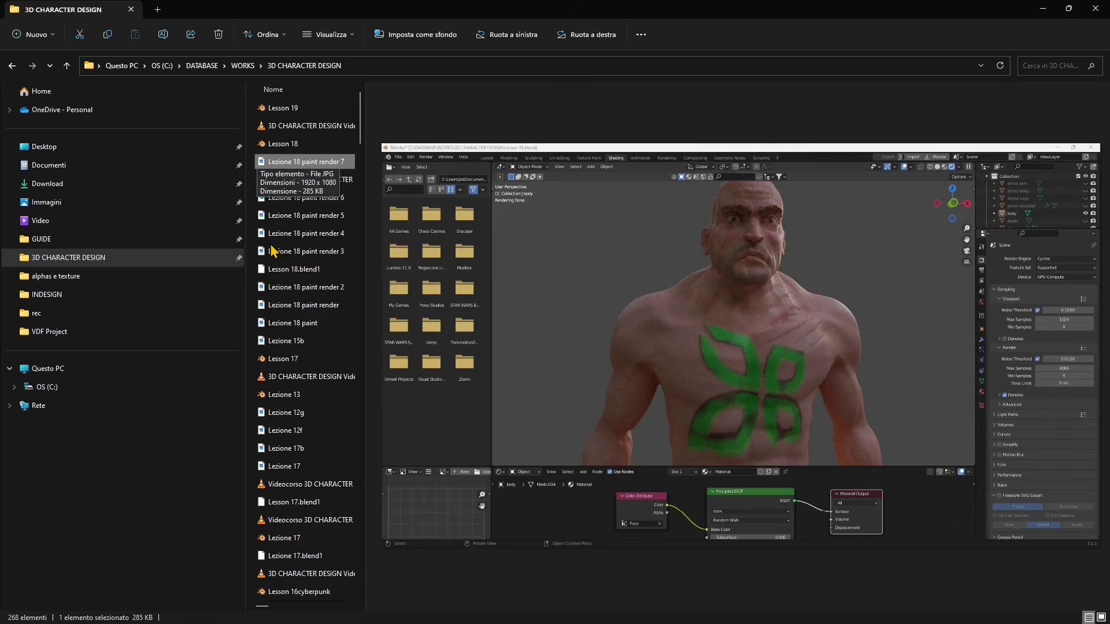
pyautogui.press('Up')
pyautogui.press('Up')
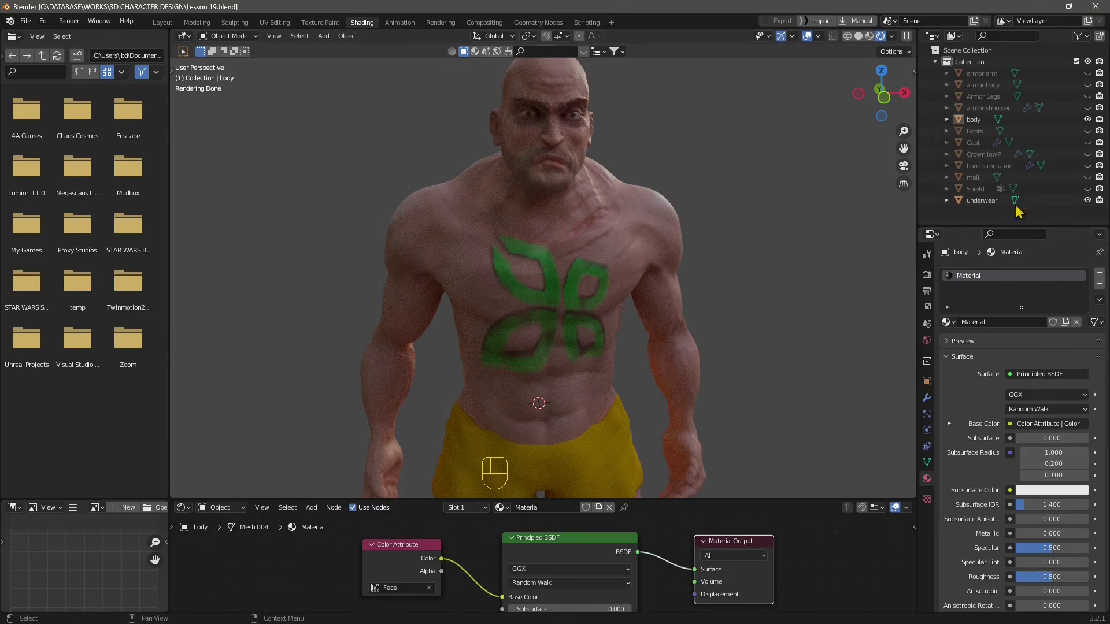
# Unhide the Shield, mail, hood simulation and Crown lowP objects in the viewport.
pyautogui.click(1087, 189)
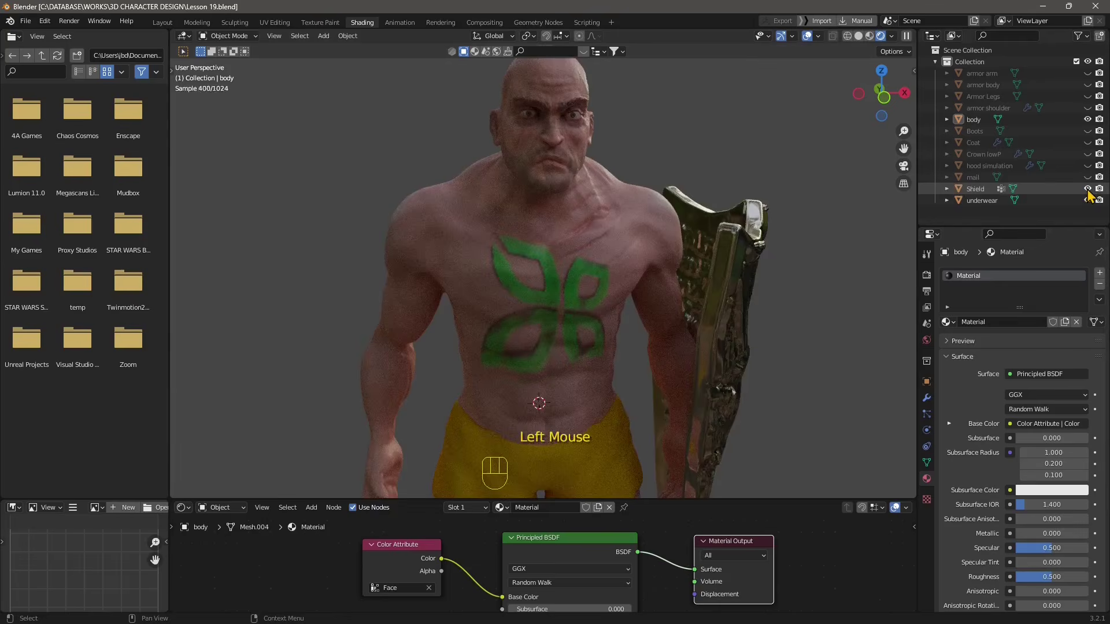
pyautogui.click(1087, 179)
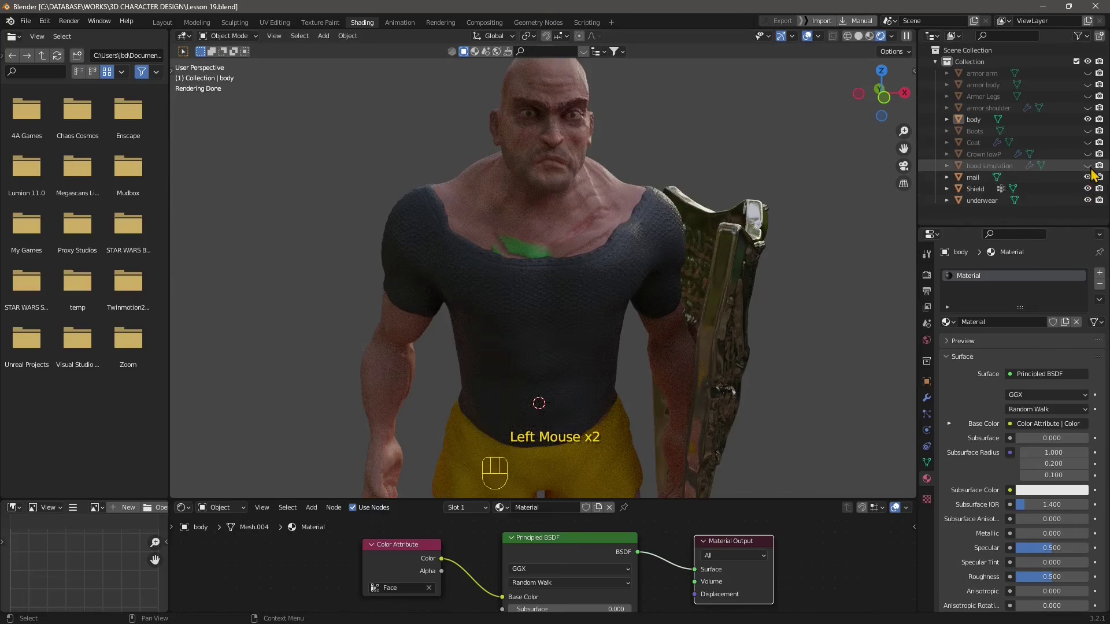
pyautogui.click(1088, 166)
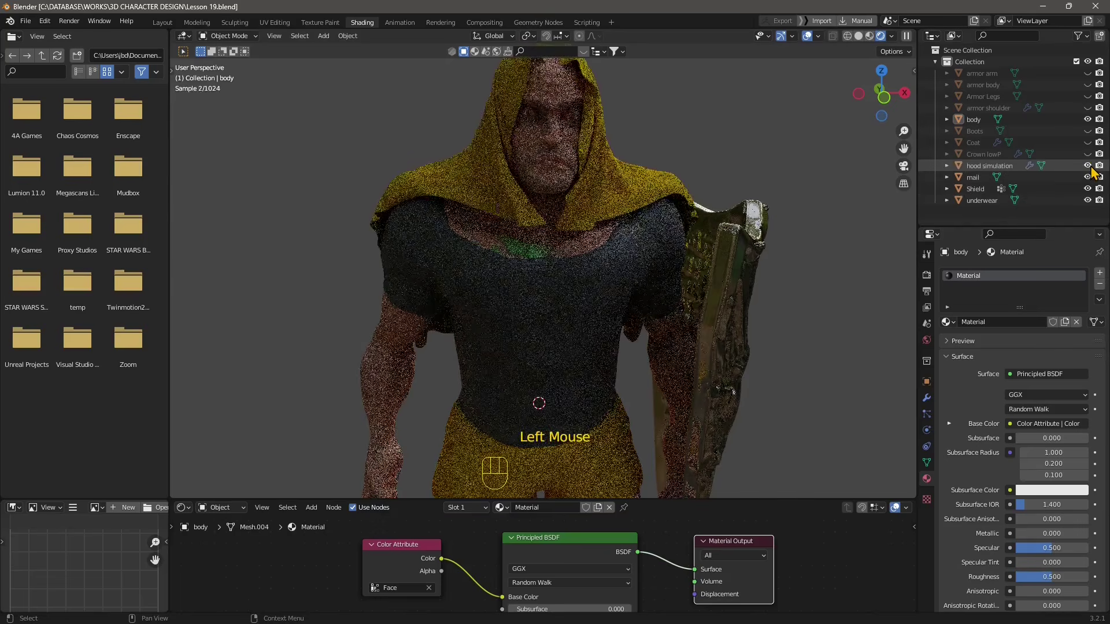
pyautogui.click(1088, 155)
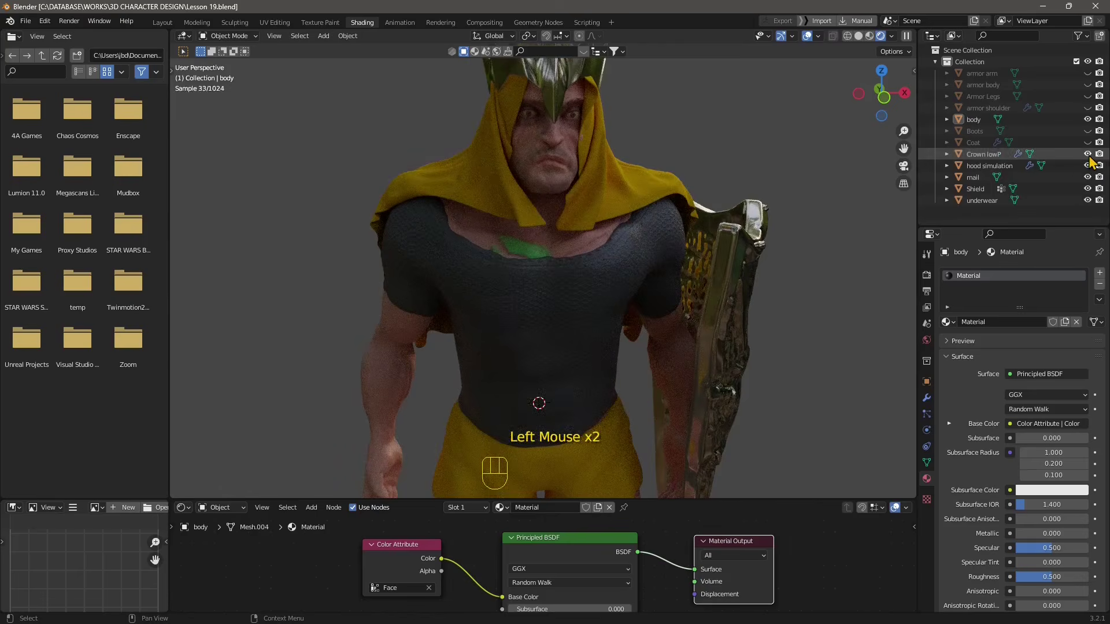
# Unhide the Coat, Boots, armor shoulder, Armor Legs, armor body and armor arm objects in the viewport.
pyautogui.scroll(-2, 601, 310)
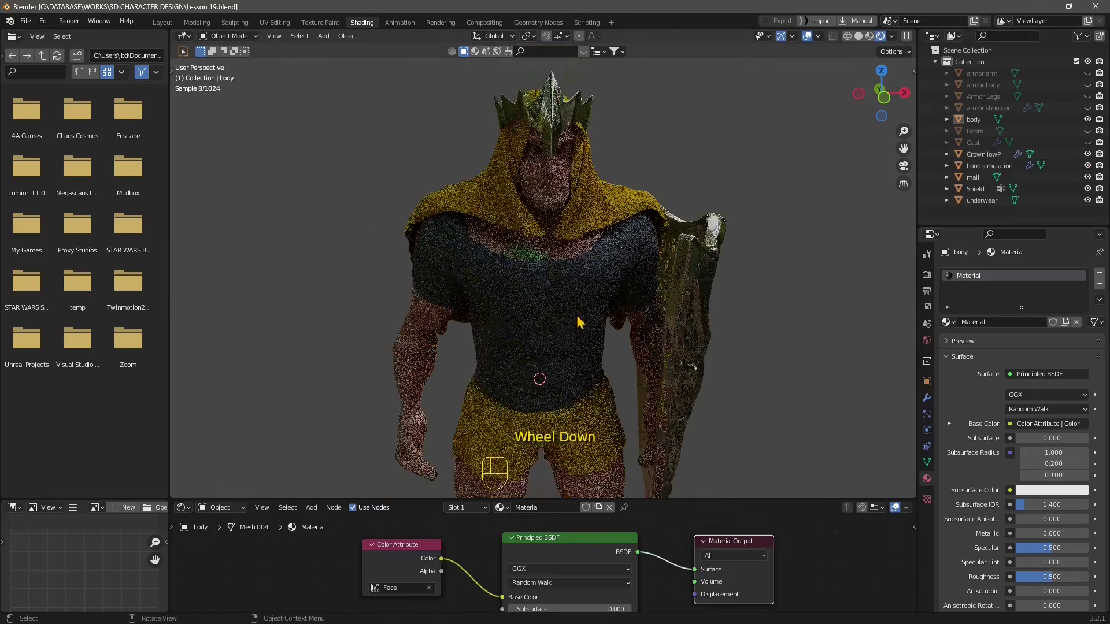
pyautogui.click(1089, 144)
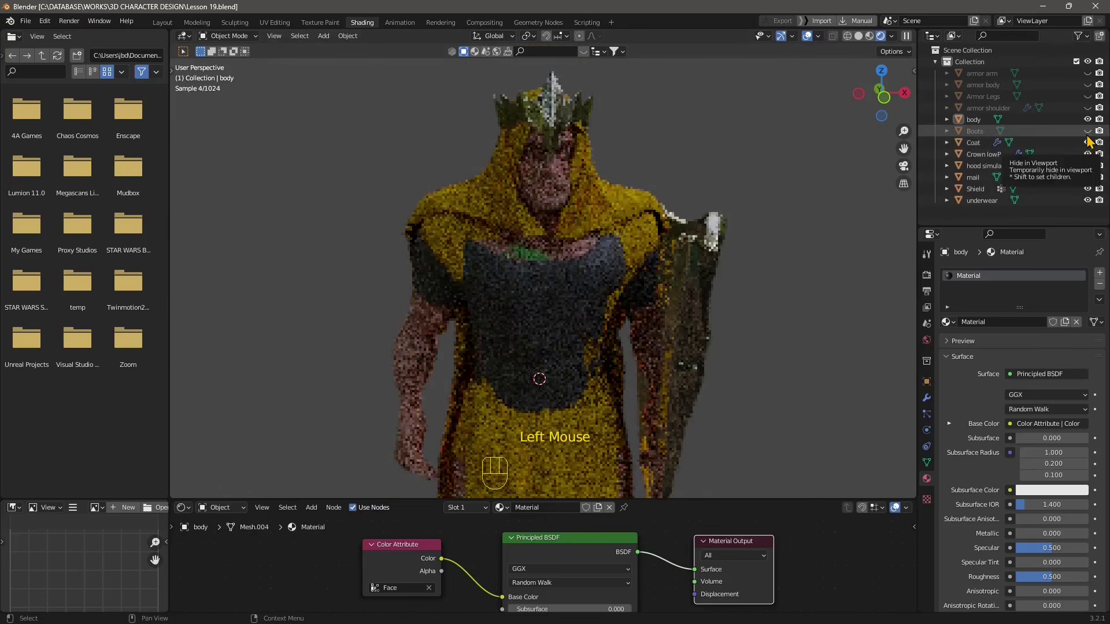
pyautogui.click(1088, 131)
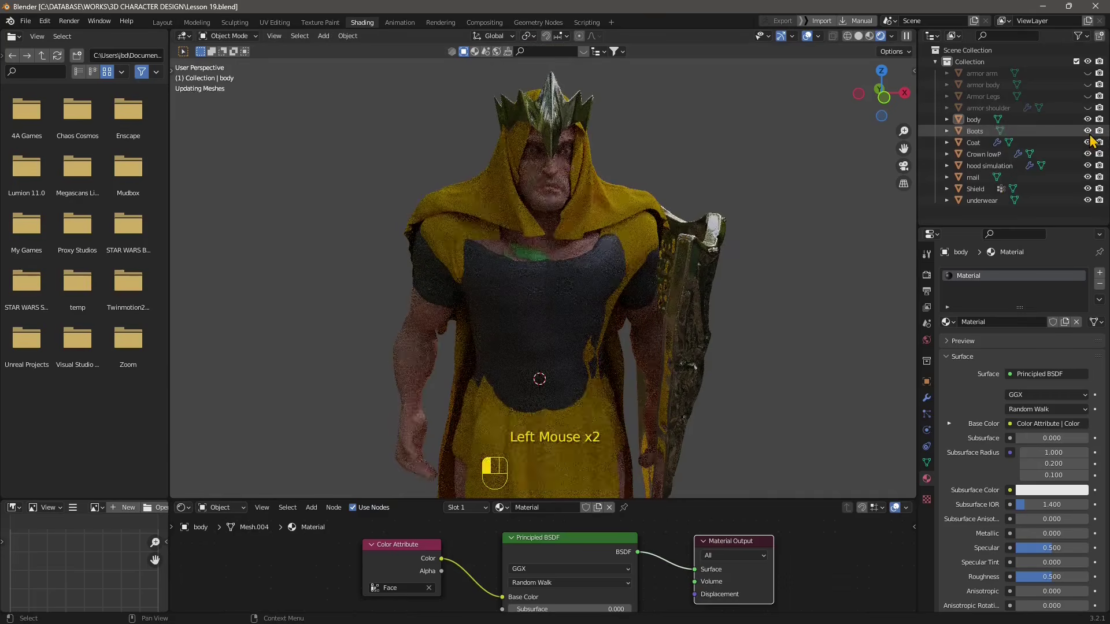
pyautogui.click(1088, 108)
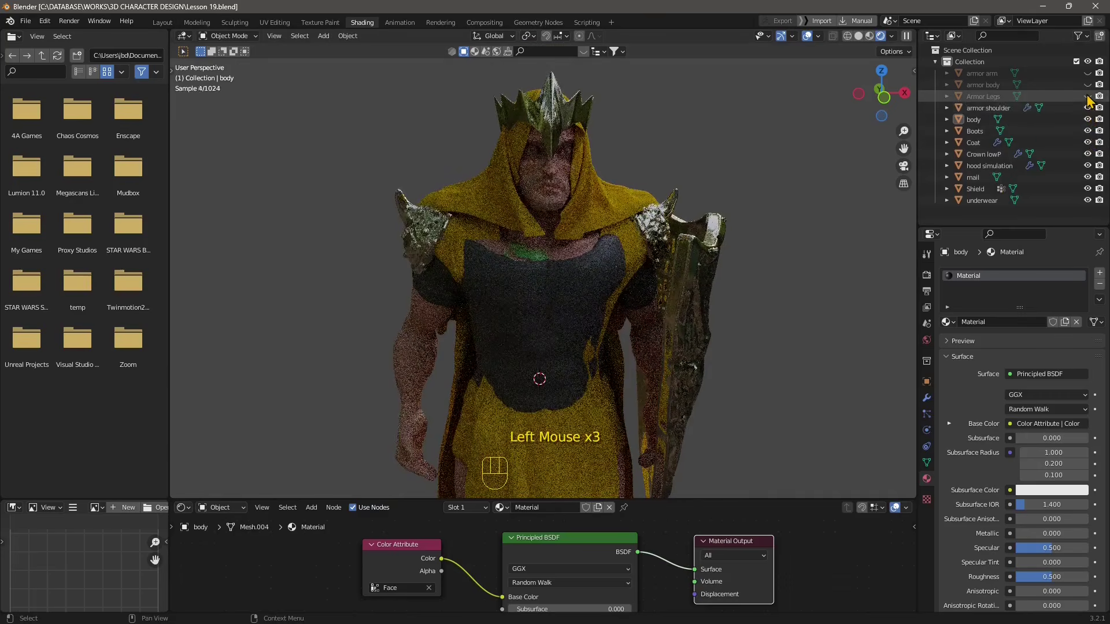
pyautogui.click(1088, 97)
pyautogui.click(1088, 85)
pyautogui.click(1087, 73)
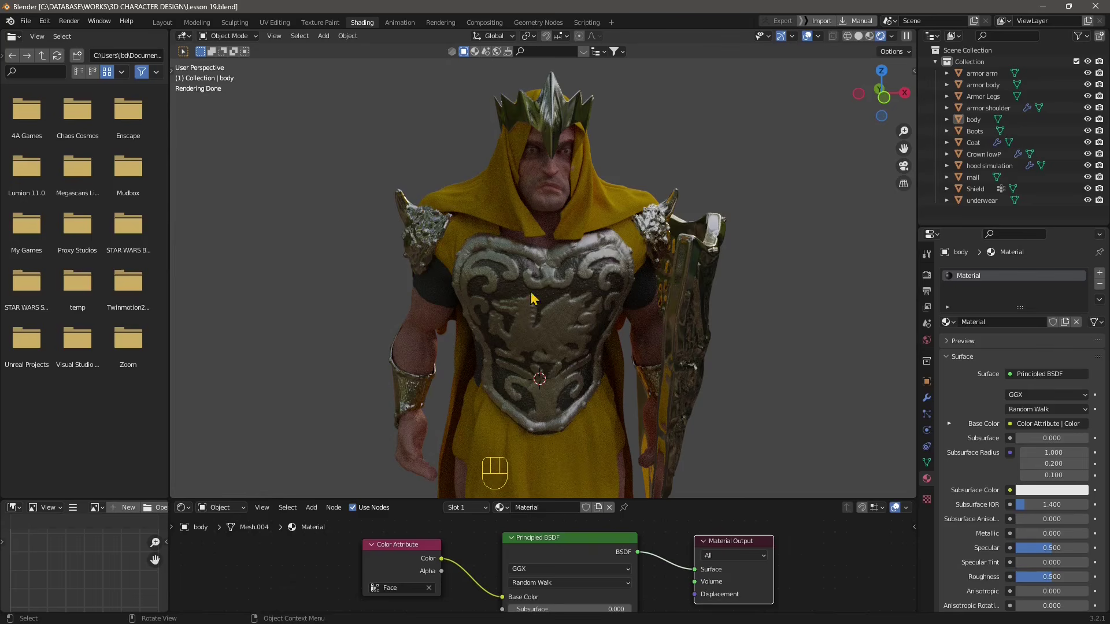
# Examine the fully armoured character from head to boots and from several angles in the rendered view.
pyautogui.scroll(-2, 529, 314)
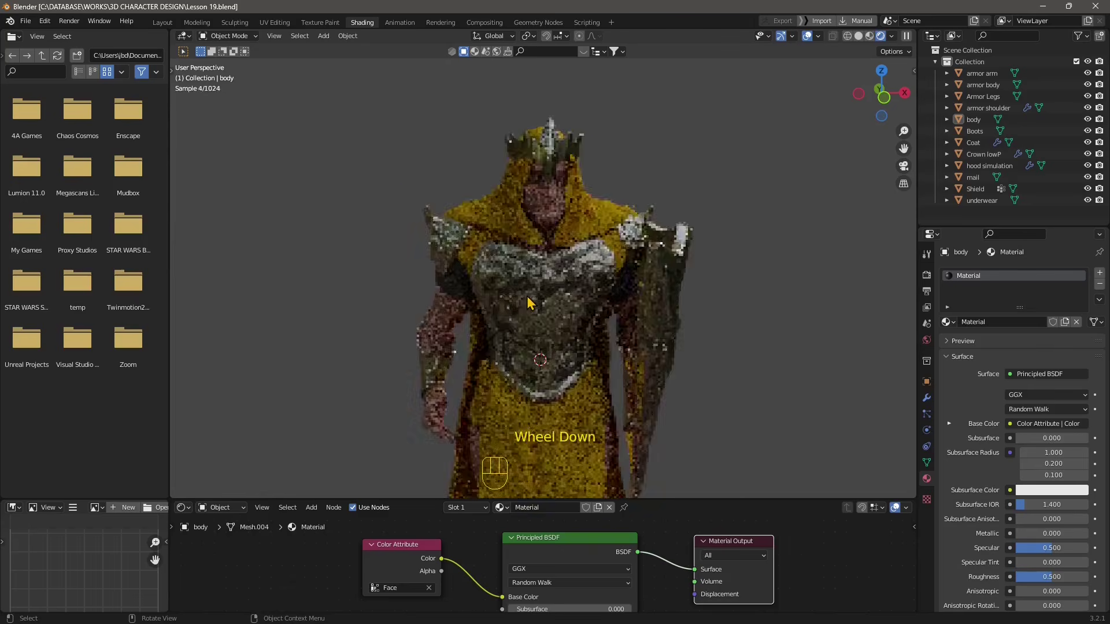
pyautogui.keyDown('shift'); pyautogui.moveTo(529, 314); pyautogui.dragTo(376, 64, button='middle'); pyautogui.keyUp('shift')
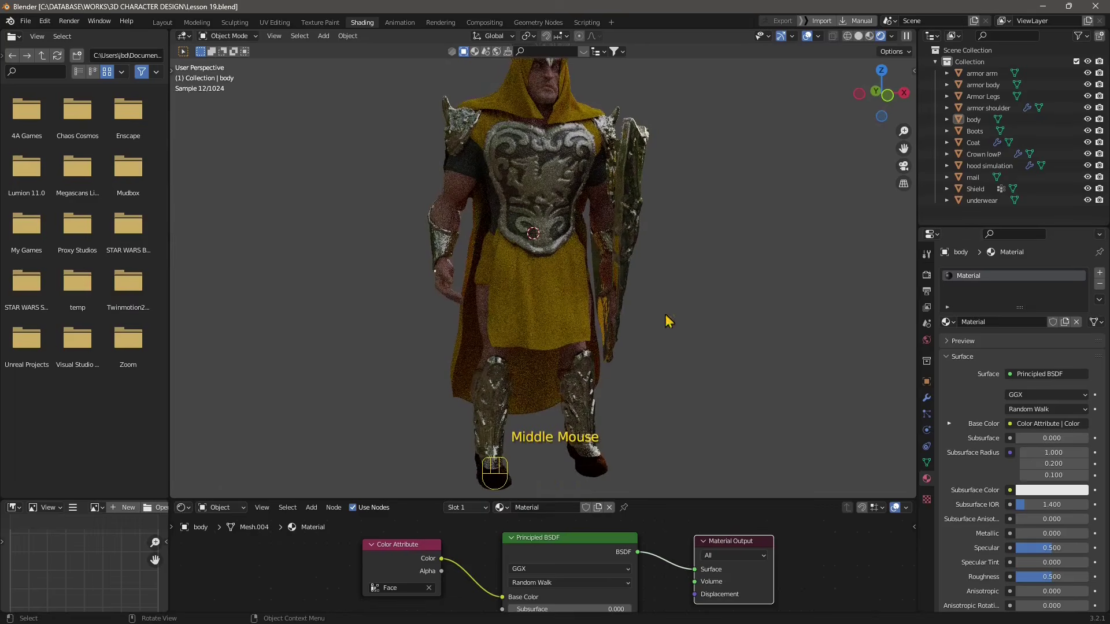
pyautogui.moveTo(598, 435); pyautogui.dragTo(587, 205, button='middle')
pyautogui.moveTo(480, 445); pyautogui.dragTo(598, 356, button='middle')
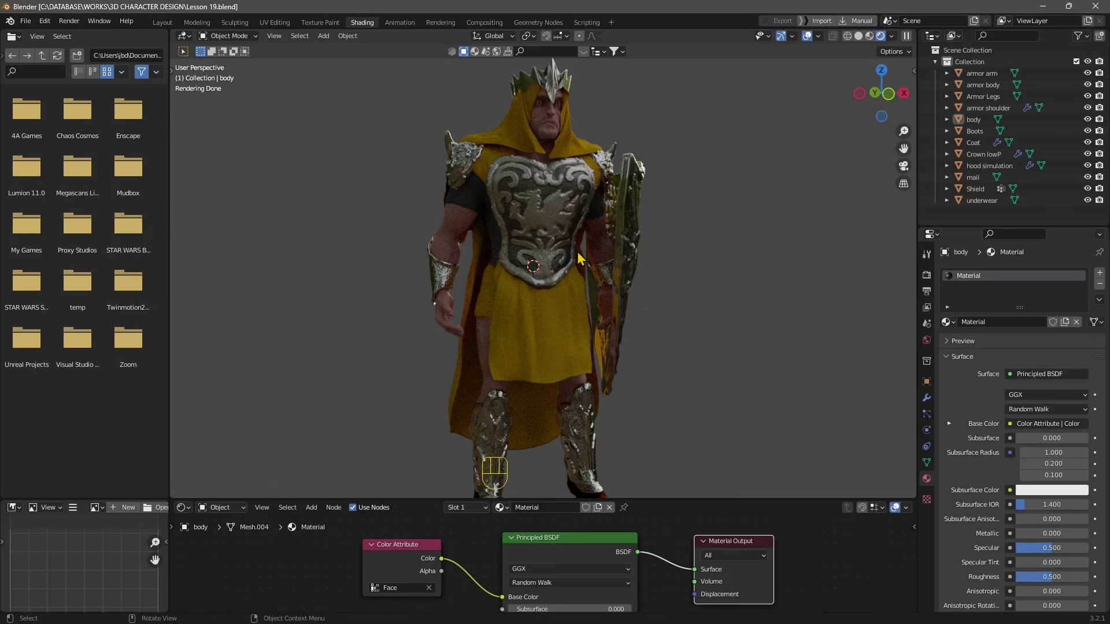
pyautogui.keyDown('shift'); pyautogui.moveTo(541, 466); pyautogui.dragTo(552, 439, button='middle'); pyautogui.keyUp('shift')
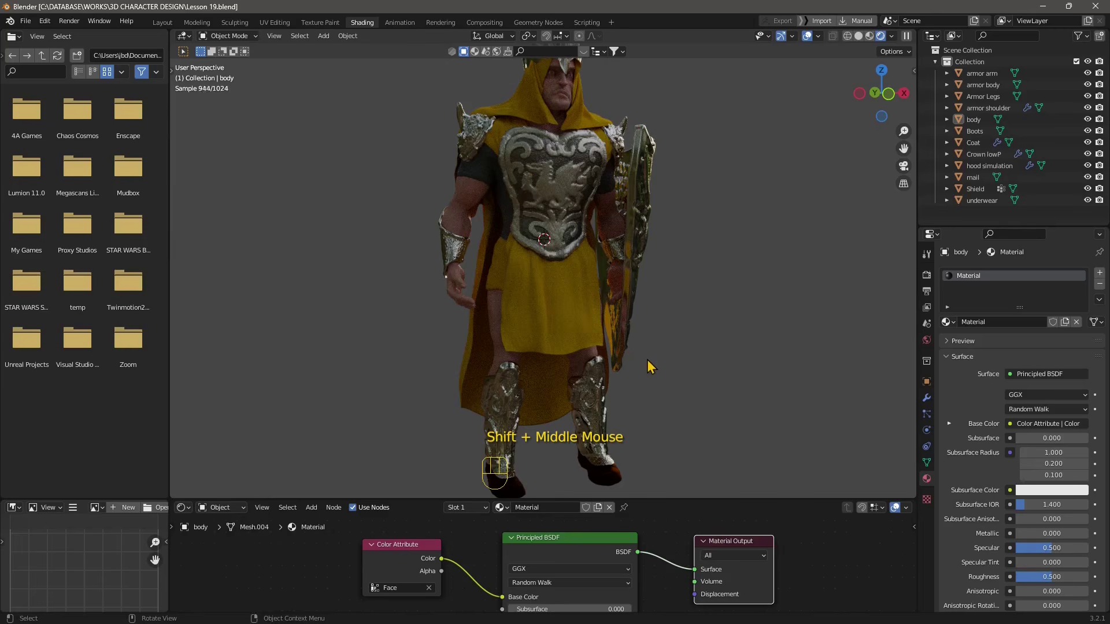
pyautogui.moveTo(649, 367); pyautogui.dragTo(607, 369, button='middle')
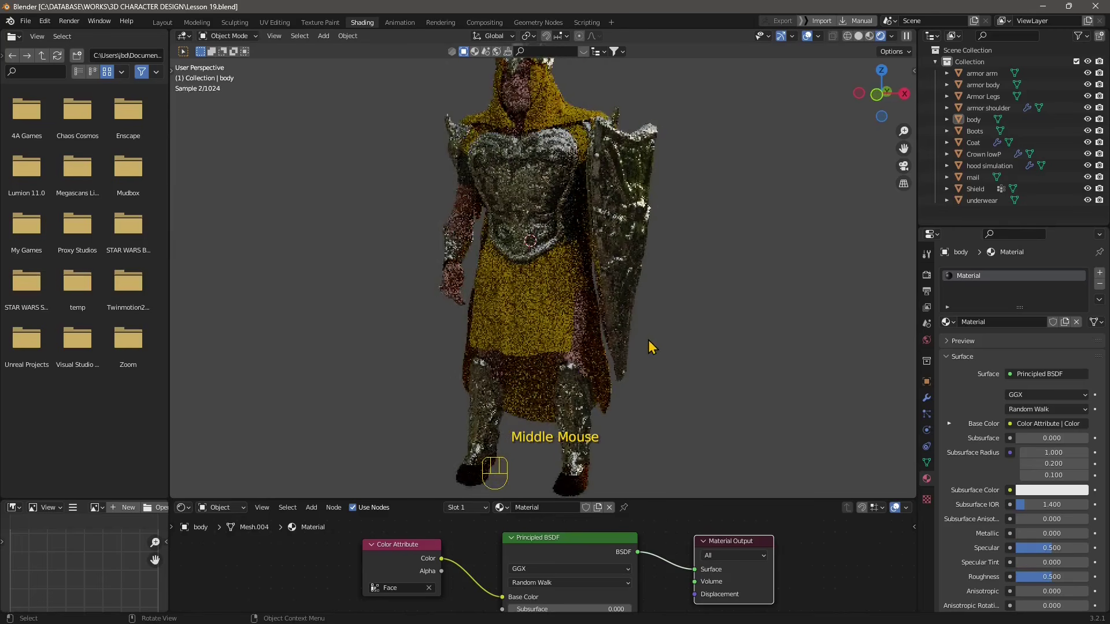
pyautogui.scroll(-2, 649, 354)
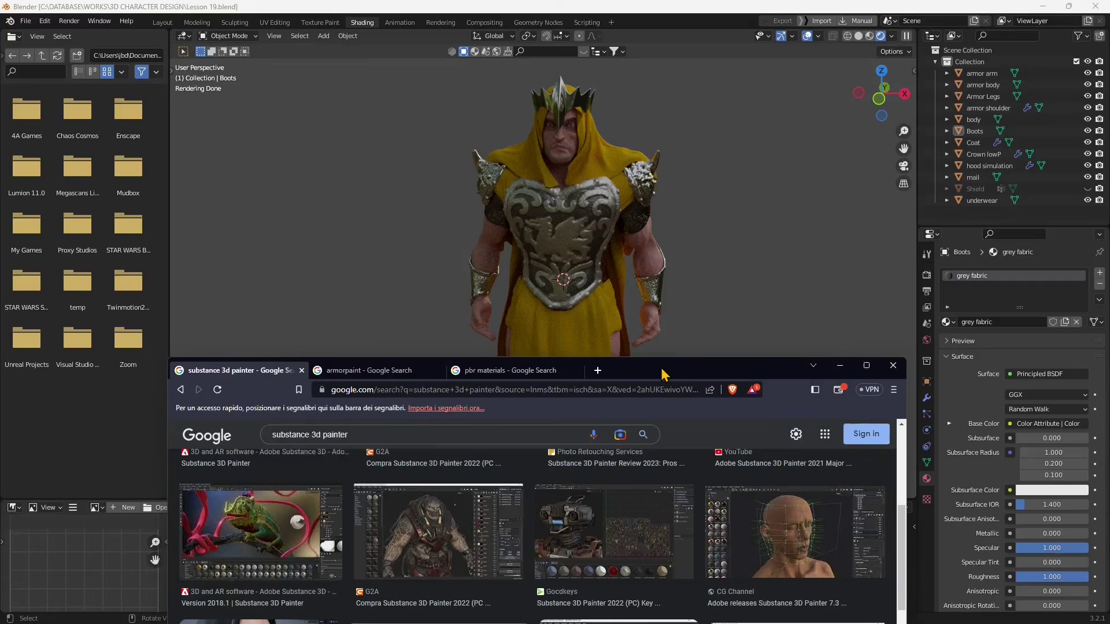
# Move the web browser window up over Blender, widen it and look through the "substance 3d painter" image results.
pyautogui.moveTo(665, 375); pyautogui.dragTo(651, 126)
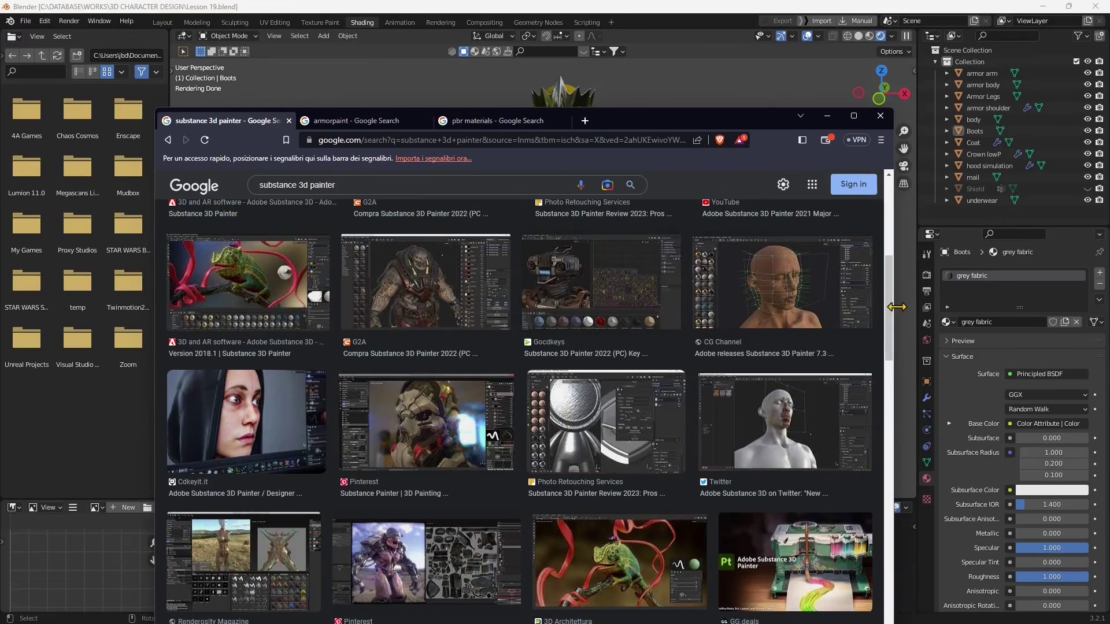
pyautogui.moveTo(894, 311); pyautogui.dragTo(971, 314)
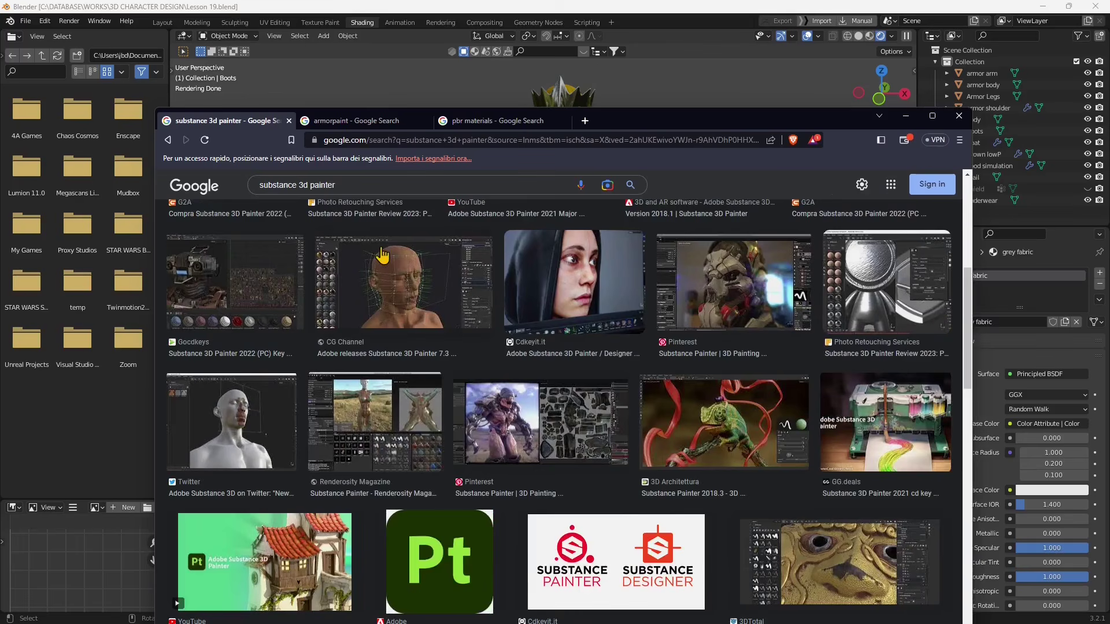
pyautogui.moveTo(336, 184); pyautogui.dragTo(259, 184)
pyautogui.click(647, 186)
pyautogui.scroll(6, 578, 346)
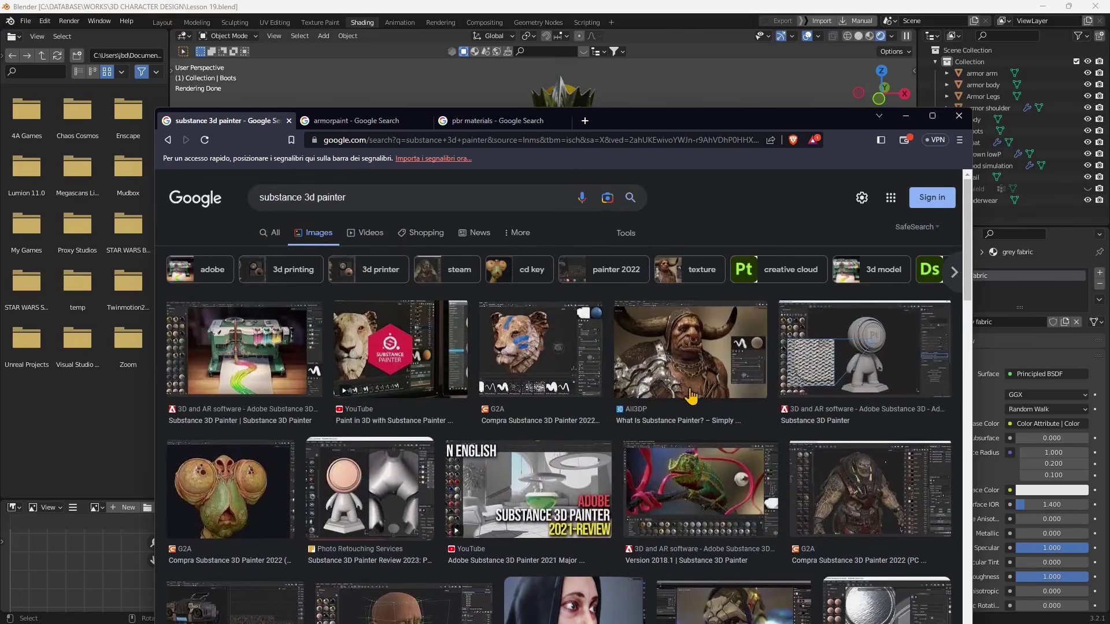
pyautogui.scroll(-1, 693, 397)
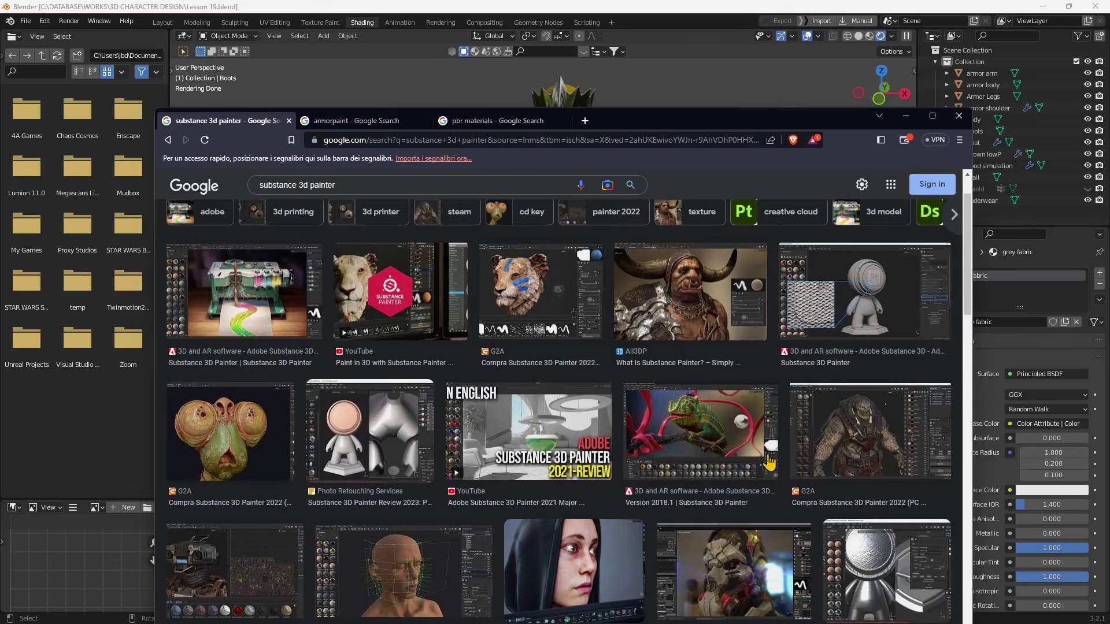
pyautogui.scroll(-2, 727, 431)
pyautogui.scroll(-2, 483, 458)
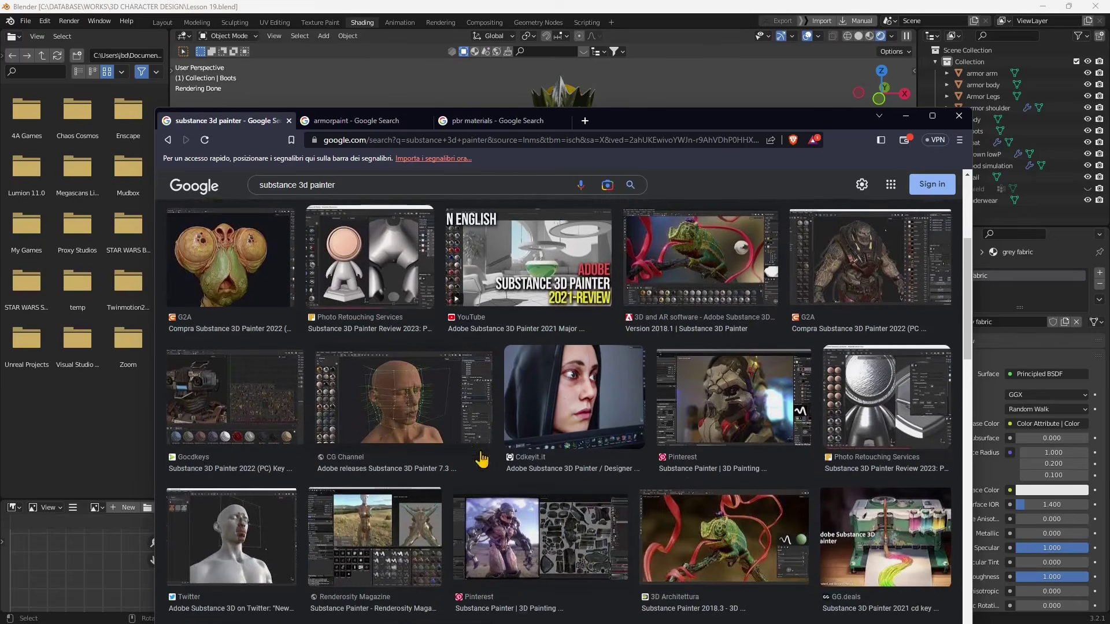
pyautogui.scroll(4, 484, 457)
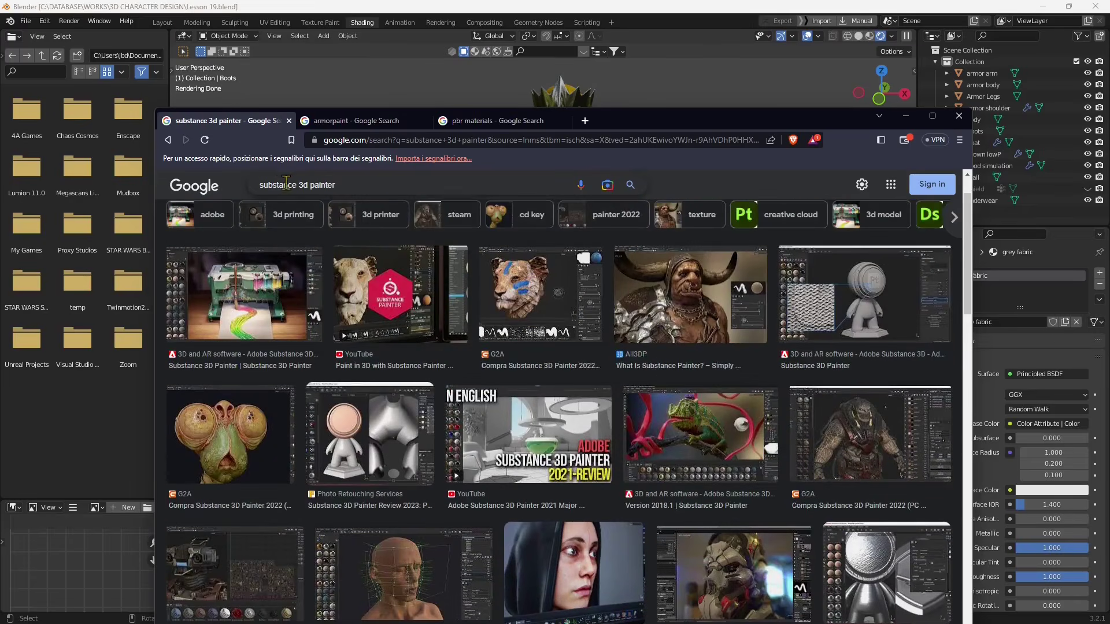
# Switch to the "armorpaint" image results, look through the first ones and open the search suggestions for that term.
pyautogui.click(366, 122)
pyautogui.scroll(4, 361, 347)
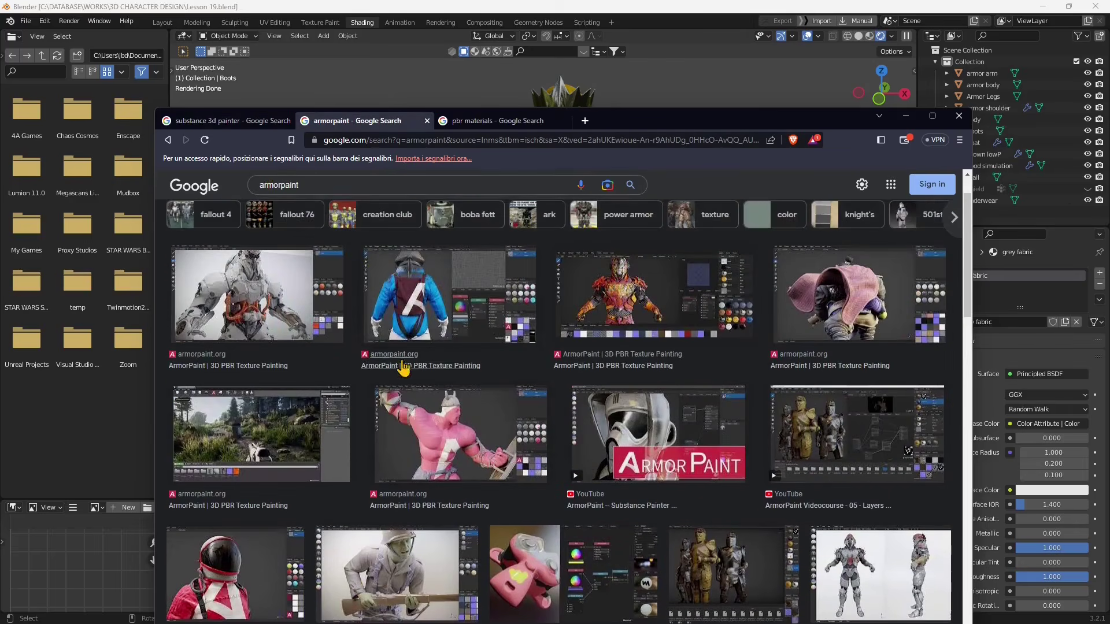
pyautogui.scroll(1, 422, 375)
pyautogui.click(345, 202)
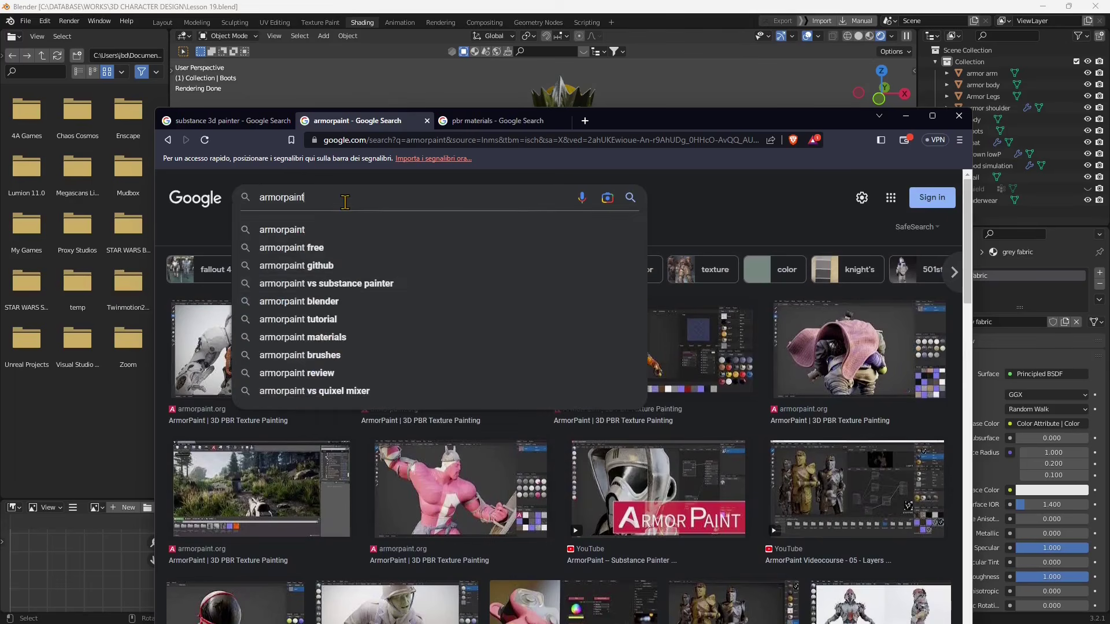
# Dismiss the search suggestions and look through the "armorpaint" image results.
pyautogui.click(698, 217)
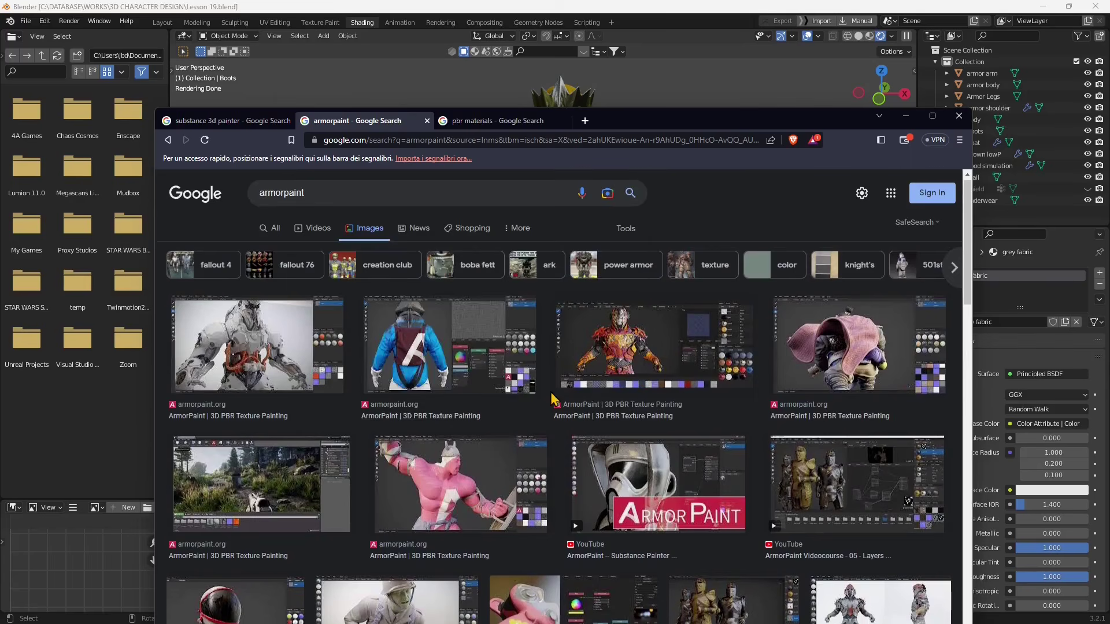
pyautogui.scroll(-2, 457, 393)
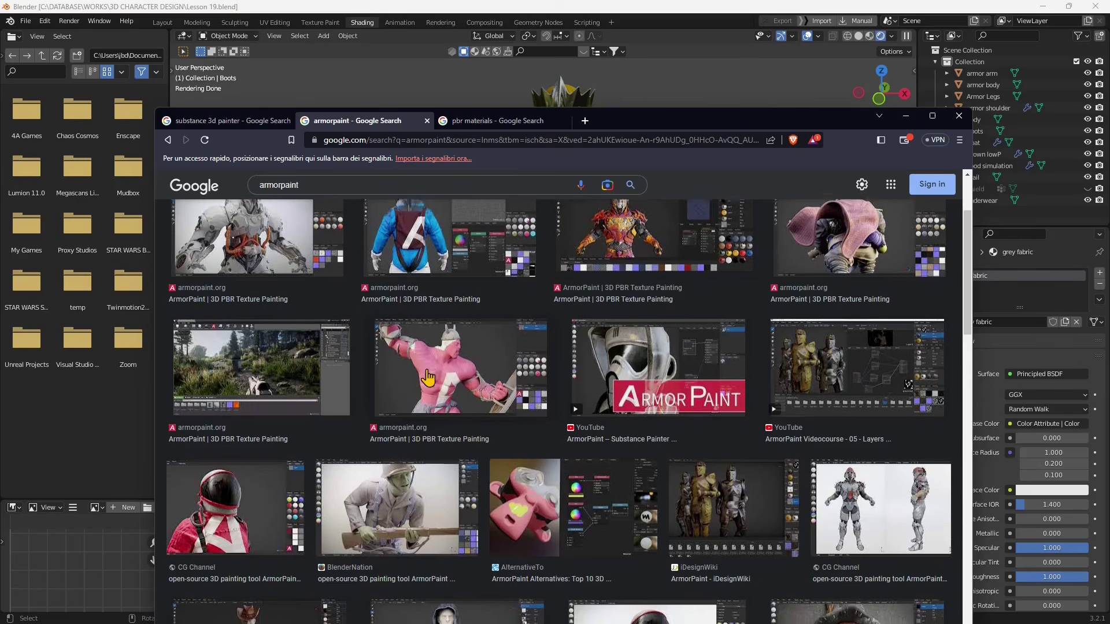
pyautogui.scroll(-3, 440, 370)
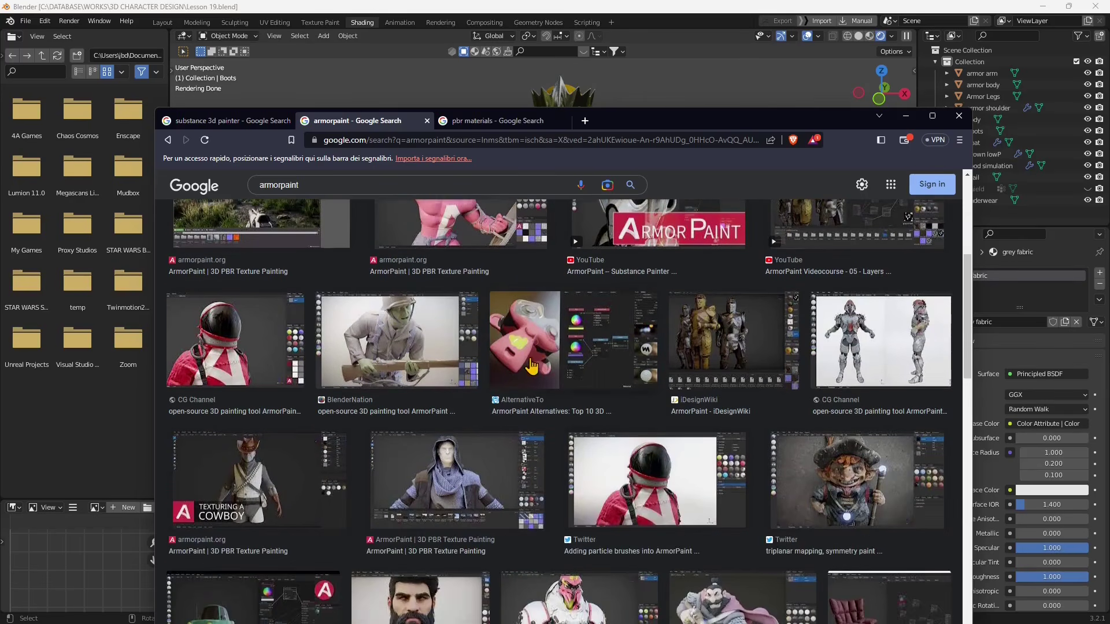
pyautogui.scroll(-4, 516, 386)
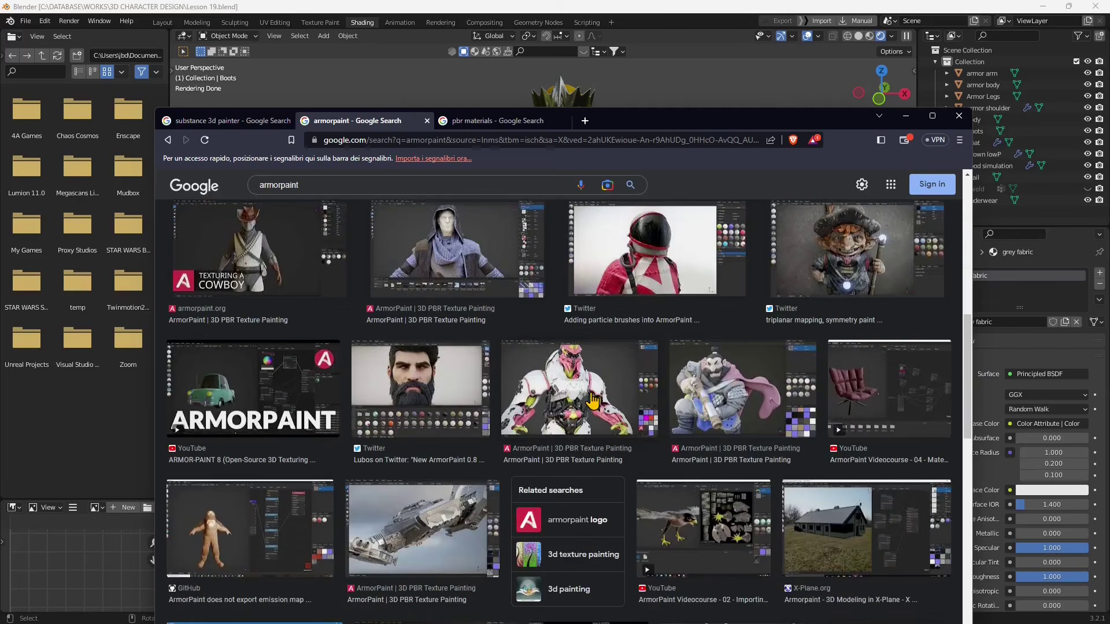
pyautogui.scroll(-5, 593, 400)
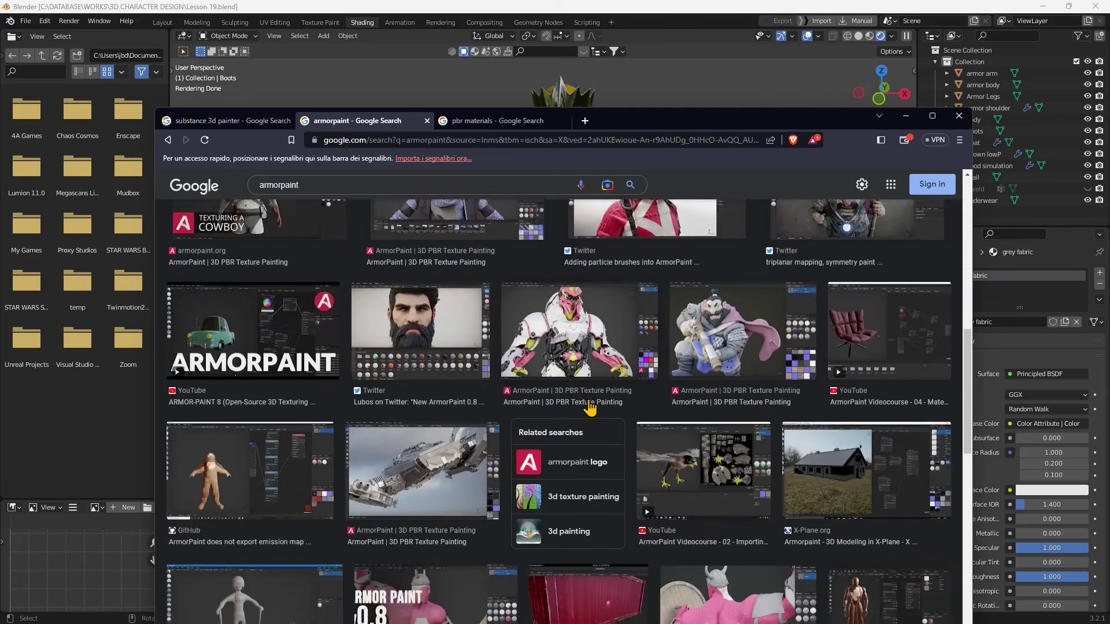
pyautogui.scroll(-3, 590, 407)
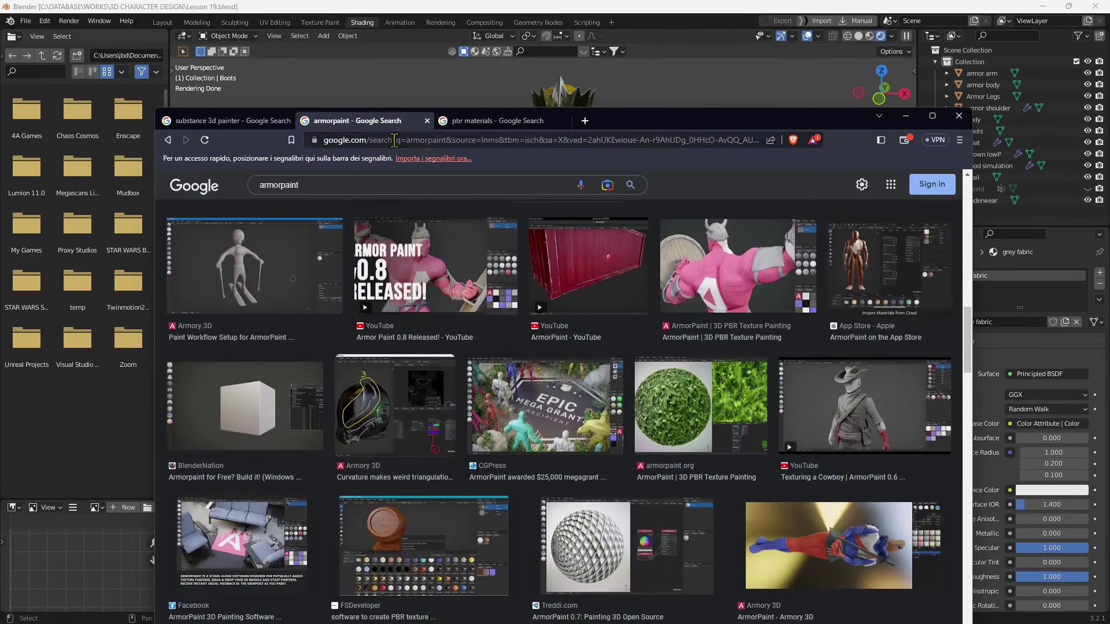
# Switch to the "pbr materials" image results and look through the material examples.
pyautogui.click(483, 124)
pyautogui.scroll(5, 502, 448)
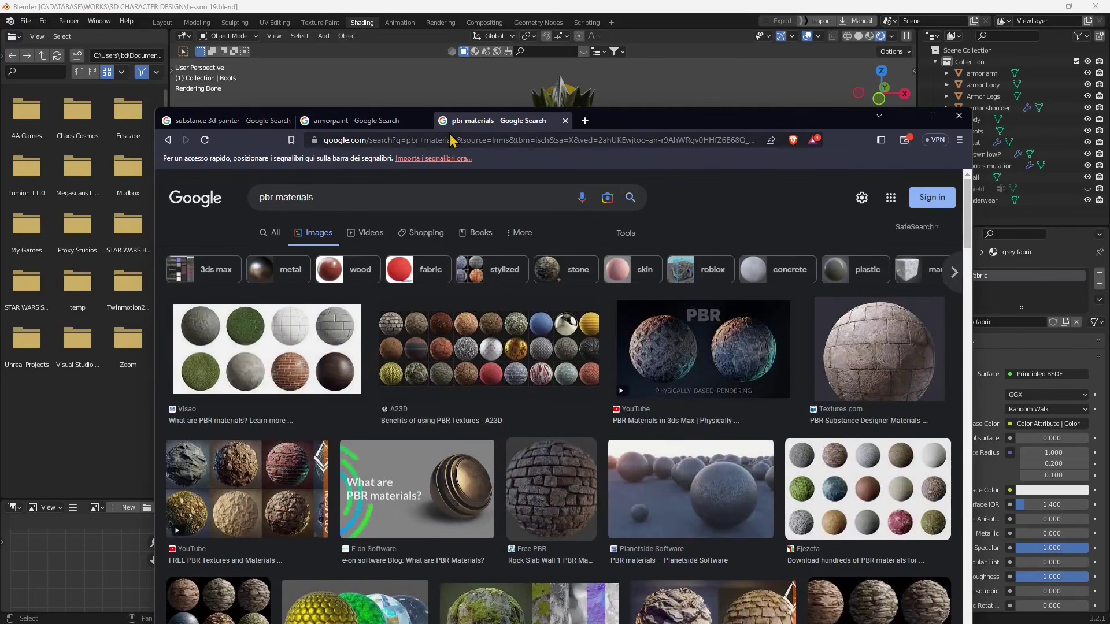
pyautogui.scroll(-4, 545, 408)
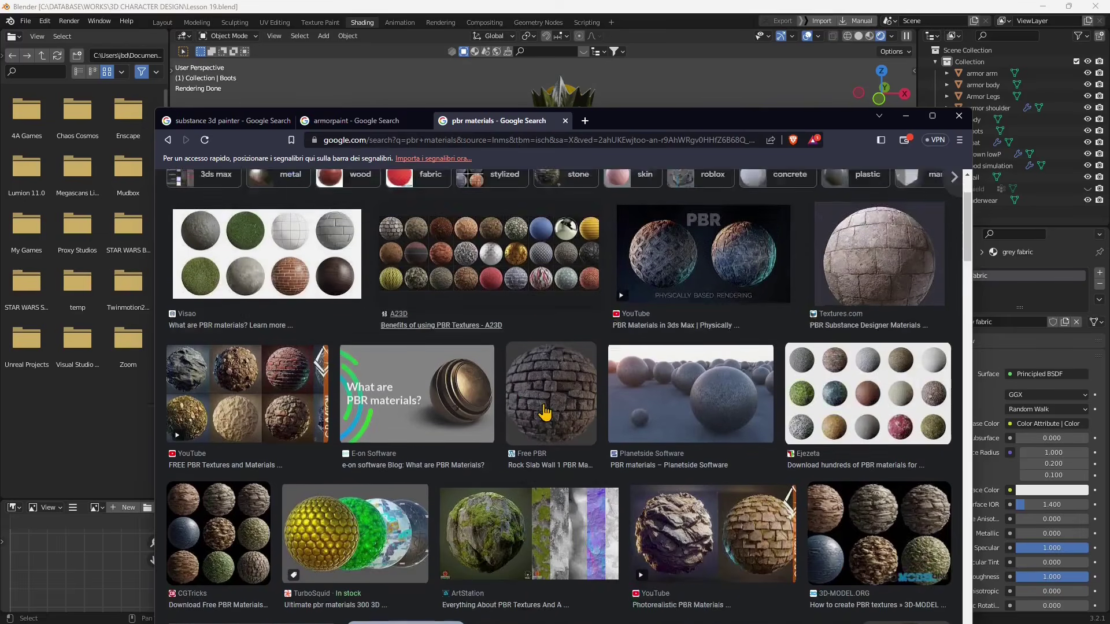
pyautogui.scroll(-1, 545, 420)
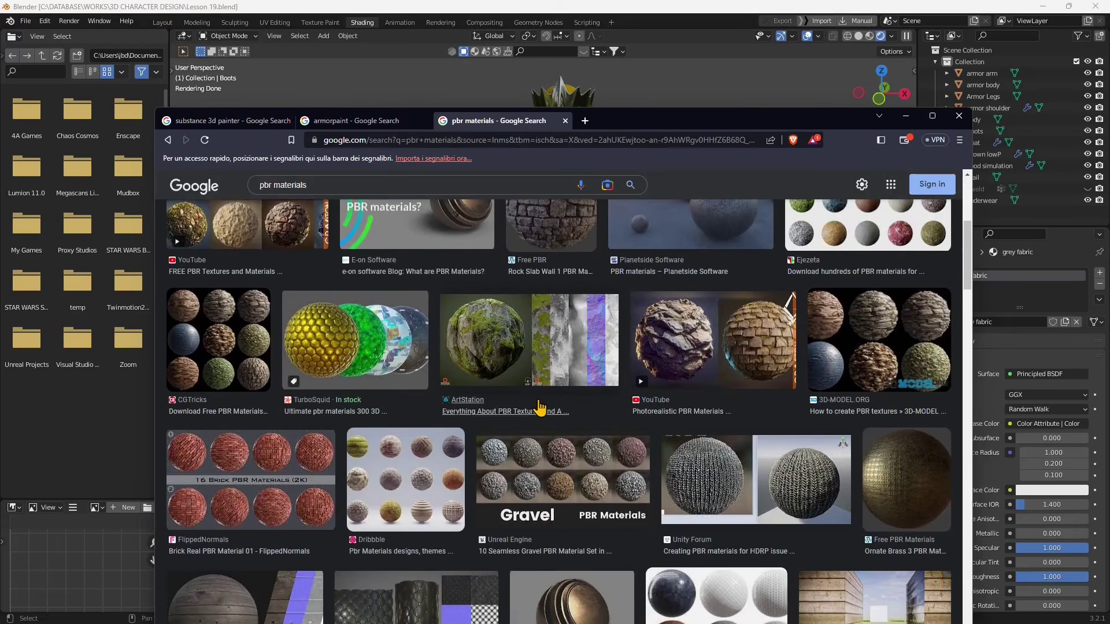
pyautogui.scroll(-2, 541, 407)
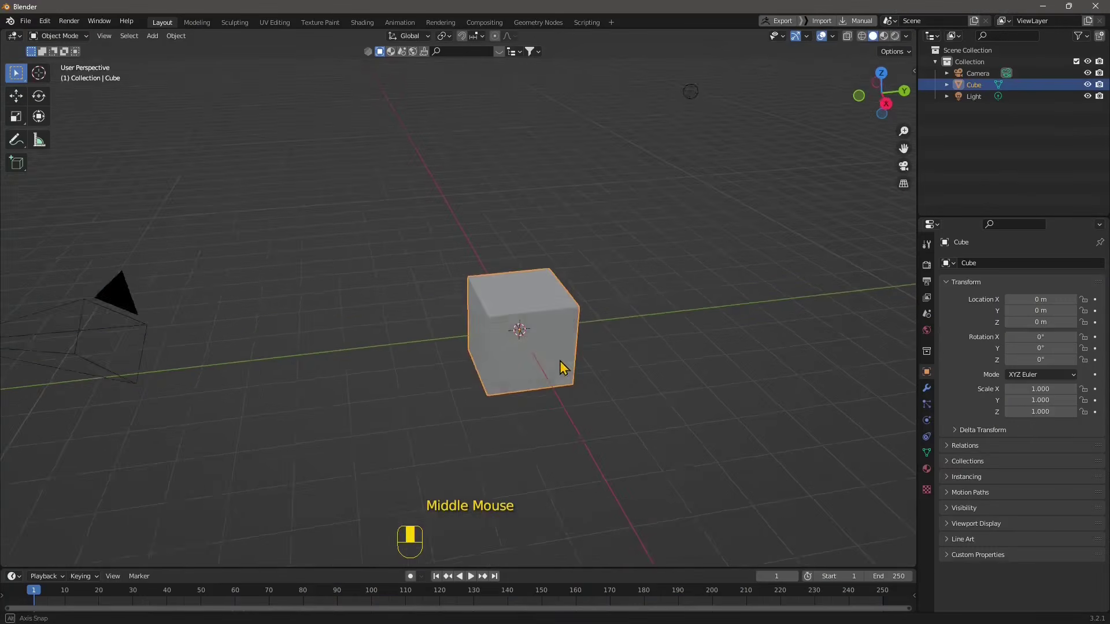
# In the new Blender scene, deselect the default cube and try it in Texture Paint mode and in Vertex Paint mode.
pyautogui.moveTo(560, 361); pyautogui.dragTo(626, 232, button='middle')
pyautogui.click(625, 232)
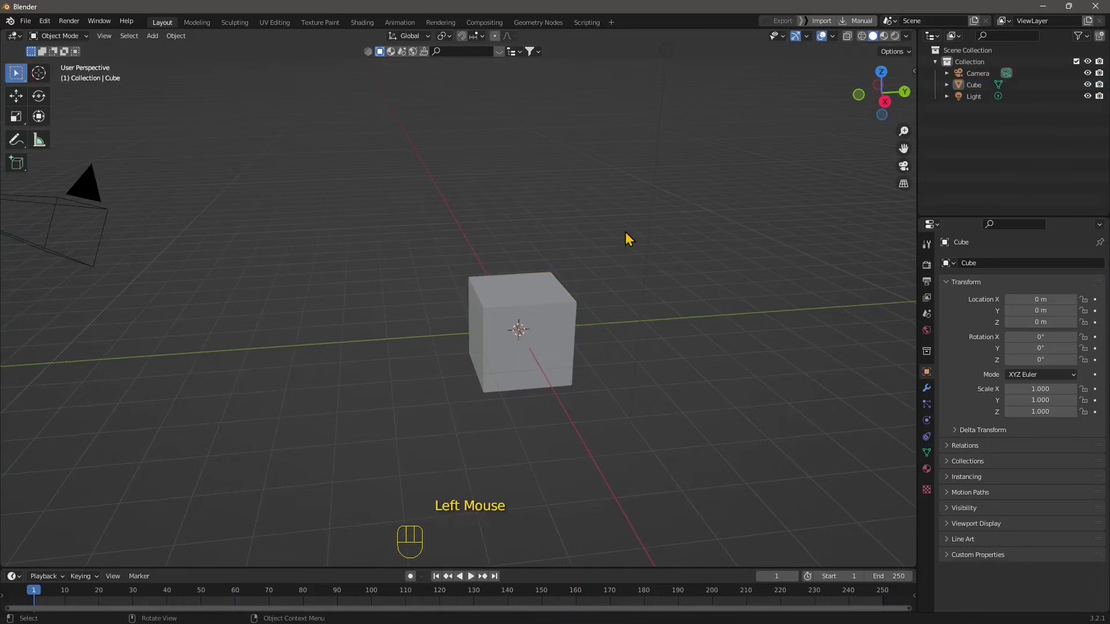
pyautogui.moveTo(565, 285); pyautogui.dragTo(585, 300, button='middle')
pyautogui.scroll(2, 582, 401)
pyautogui.moveTo(562, 428); pyautogui.dragTo(502, 320, button='middle')
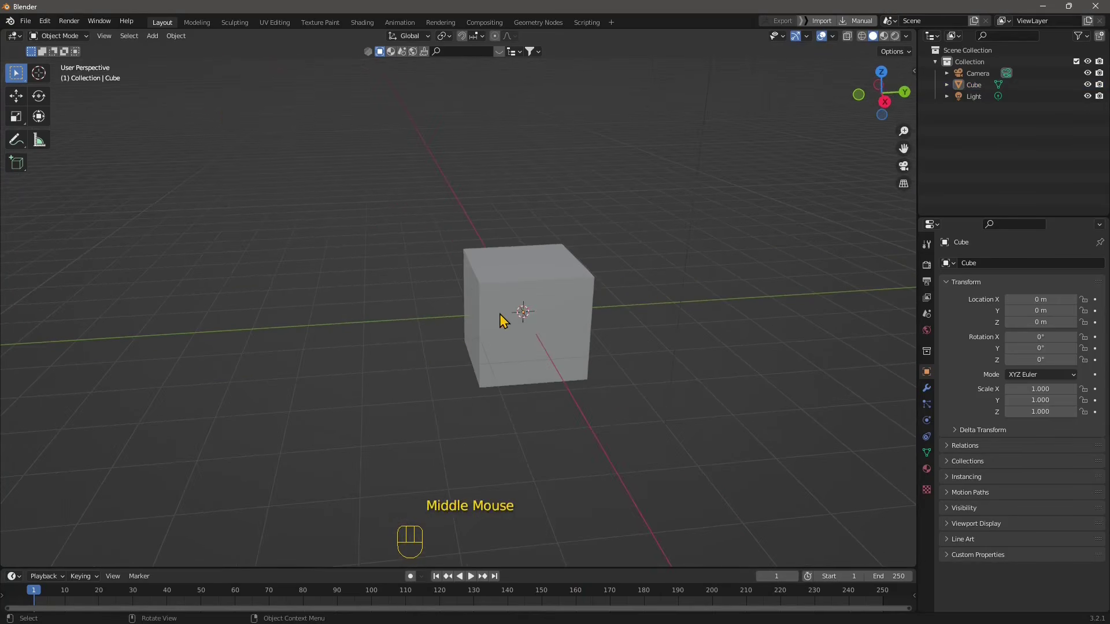
pyautogui.click(59, 35)
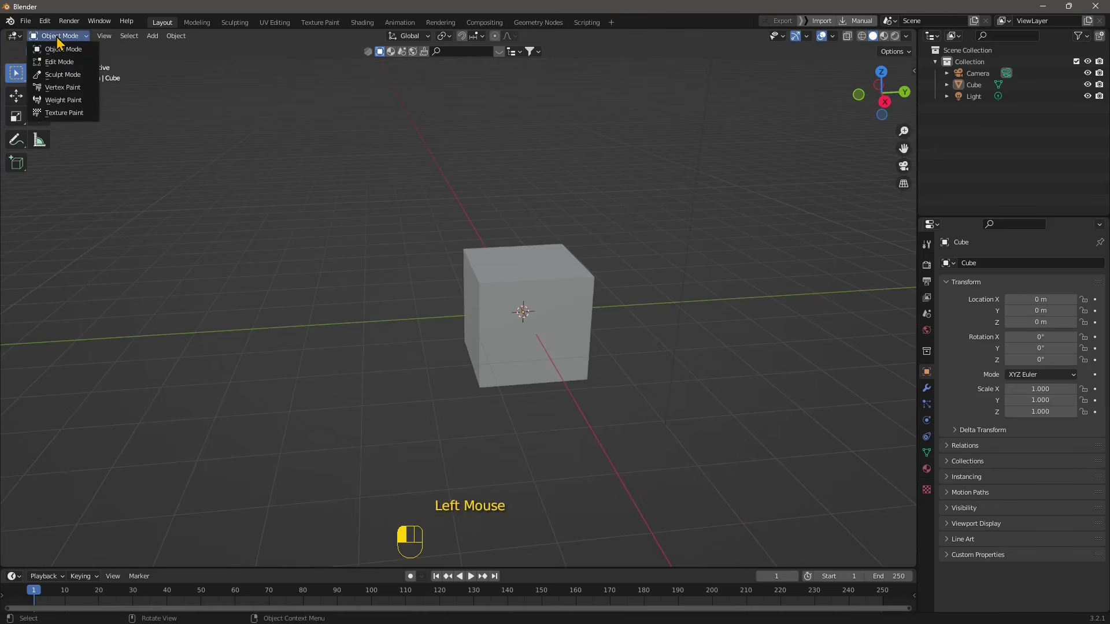
pyautogui.click(57, 114)
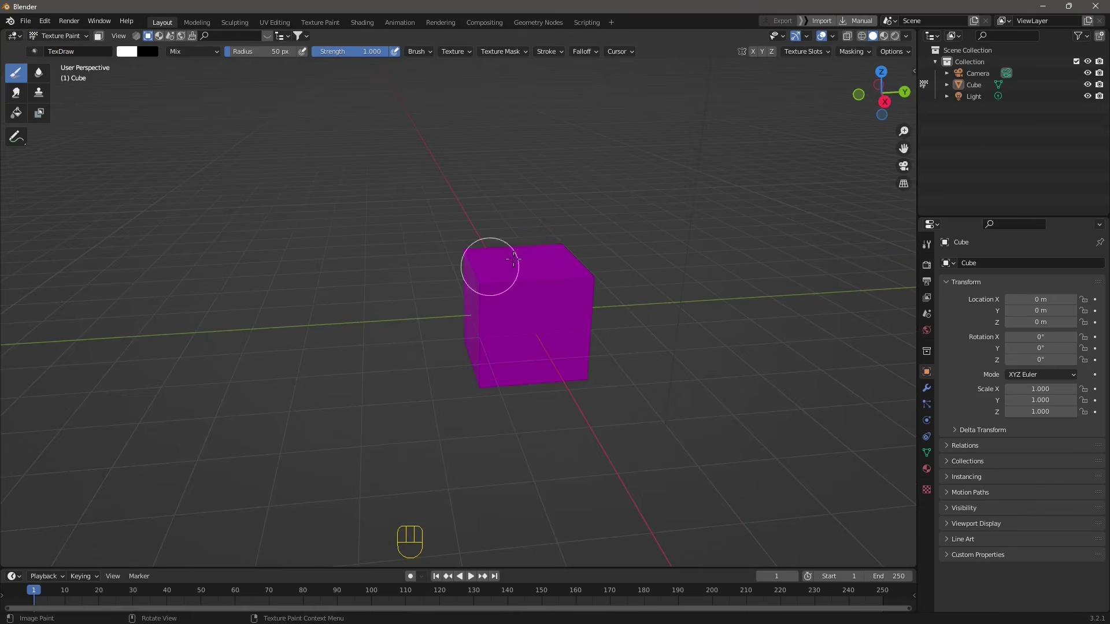
pyautogui.moveTo(486, 386)
pyautogui.mouseDown(button='middle')
pyautogui.moveTo(508, 406)
pyautogui.moveTo(513, 328)
pyautogui.mouseUp(button='middle')
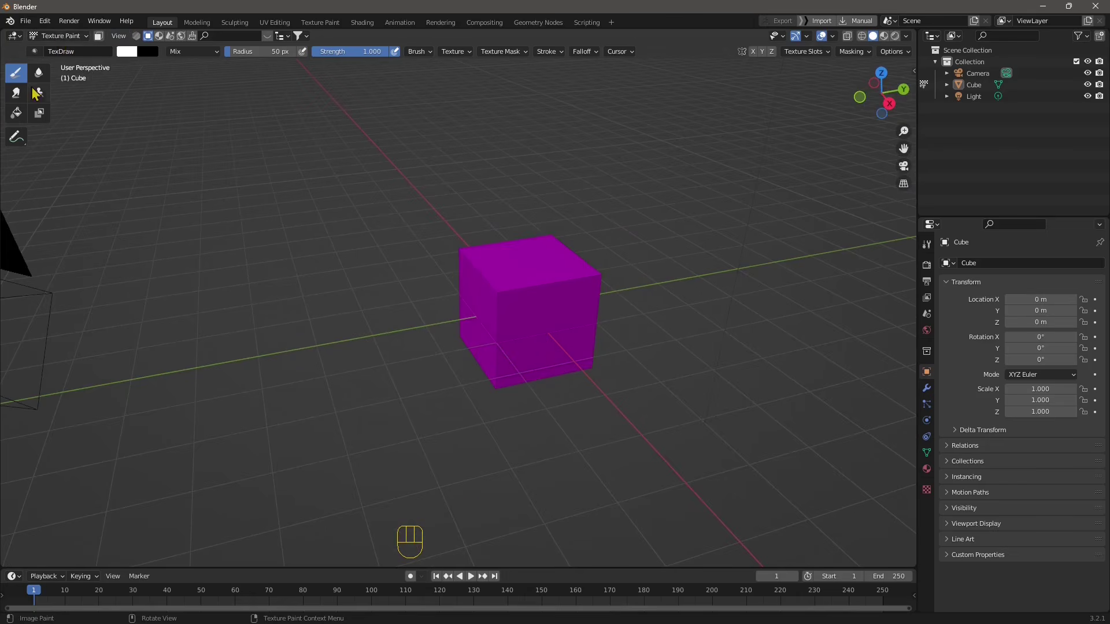
pyautogui.click(40, 37)
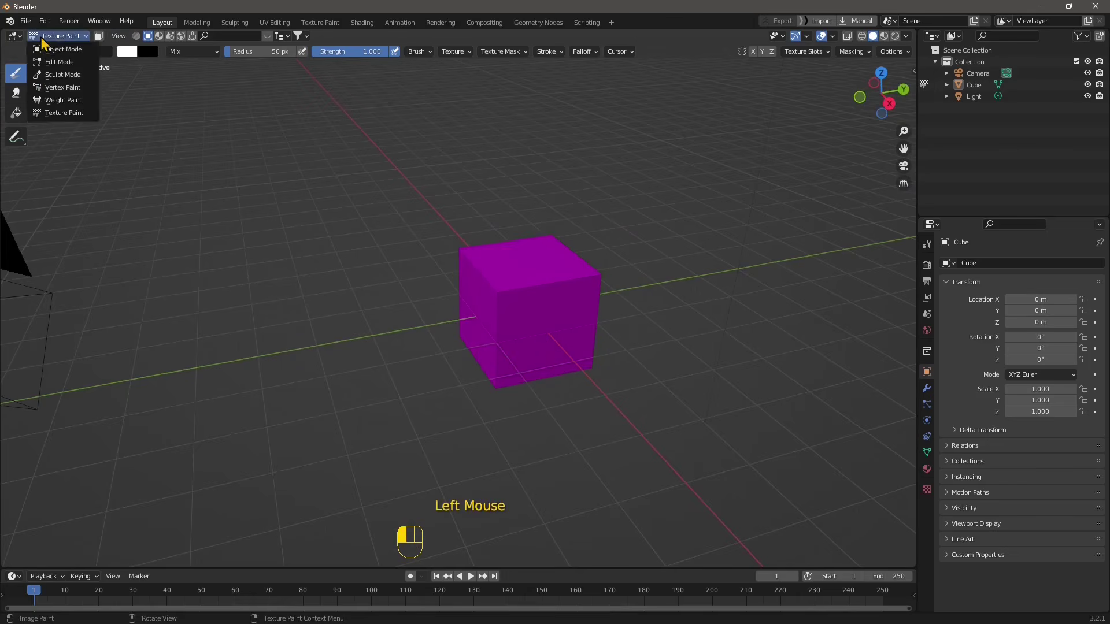
pyautogui.click(57, 88)
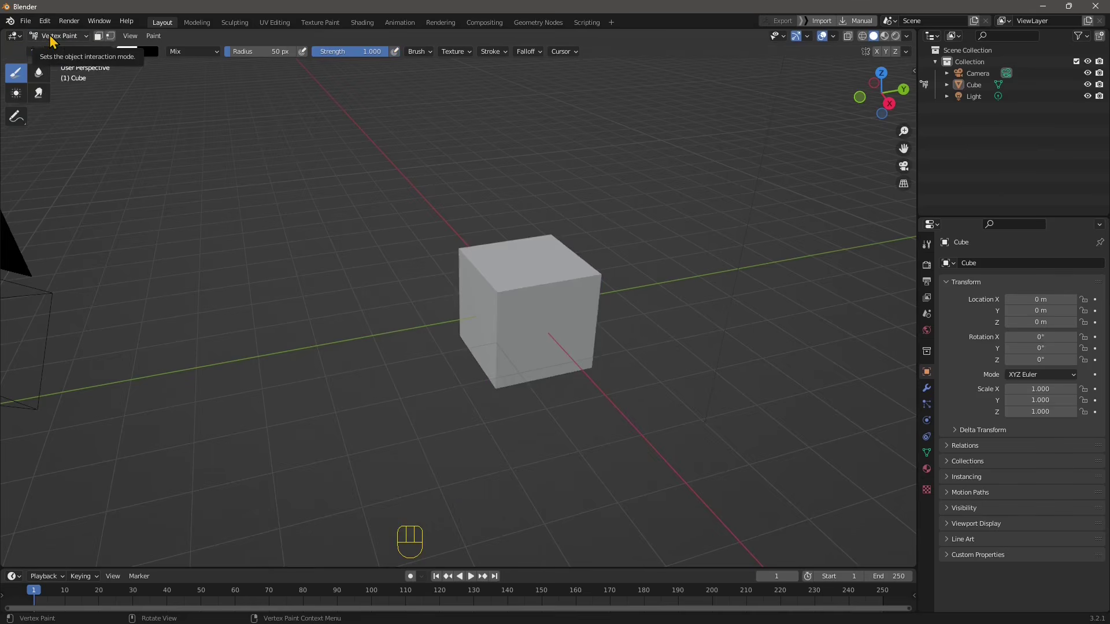
# Put the cube into Sculpt Mode and set the Paint brush's colour to magenta.
pyautogui.click(51, 38)
pyautogui.click(55, 75)
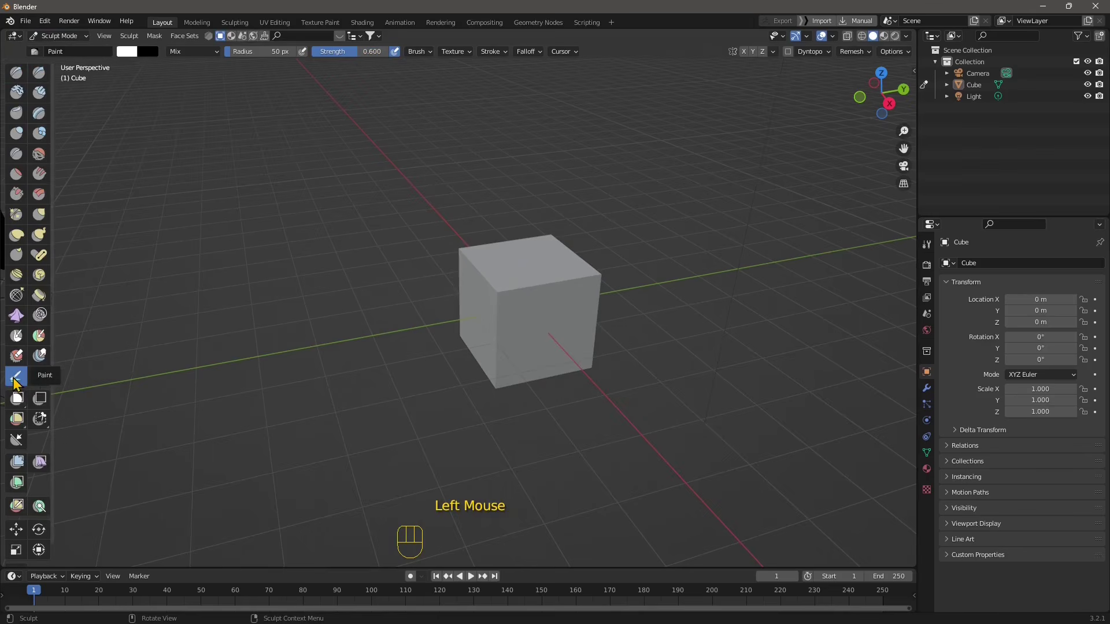
pyautogui.scroll(-1, 24, 361)
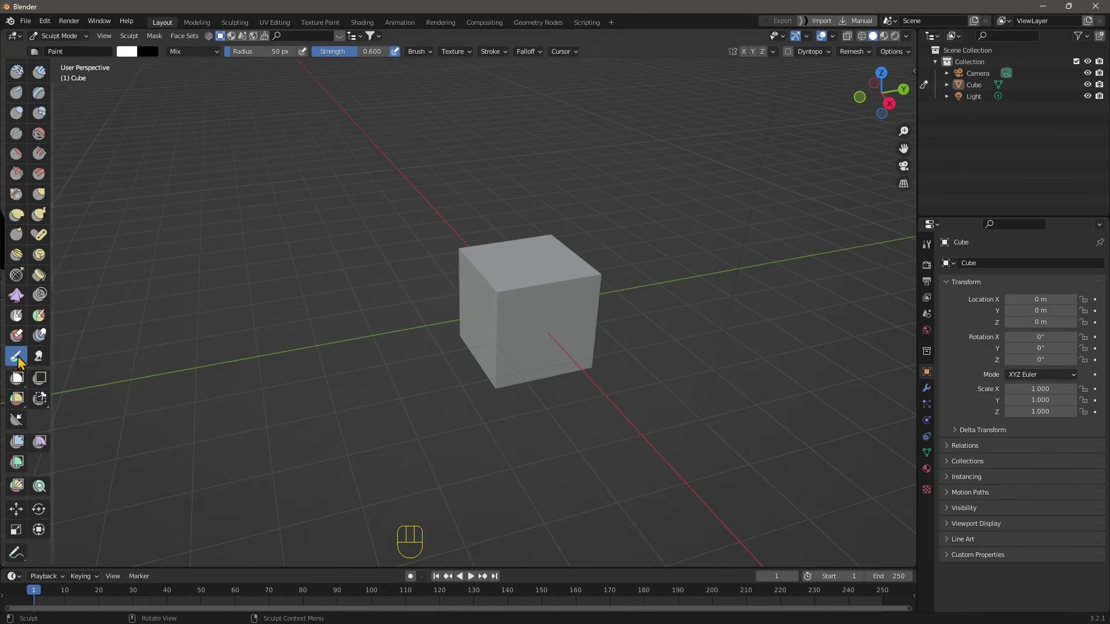
pyautogui.click(127, 51)
pyautogui.click(180, 136)
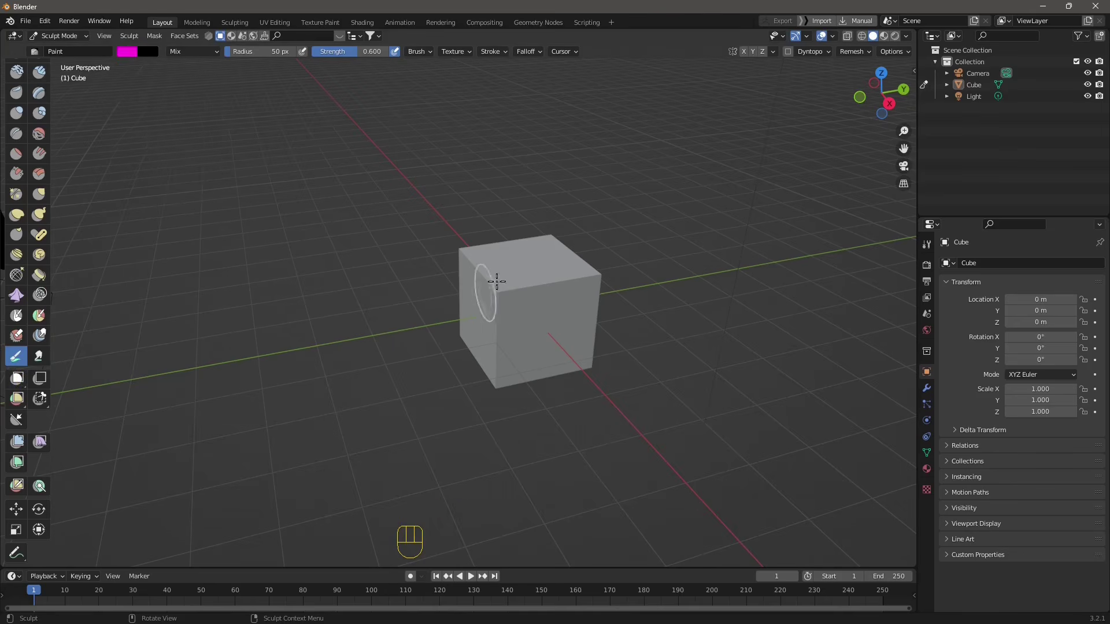
# Paint magenta strokes over the top and several sides of the unsubdivided cube with the sculpt Paint brush.
pyautogui.moveTo(496, 282)
pyautogui.mouseDown()
pyautogui.moveTo(487, 295)
pyautogui.moveTo(521, 307)
pyautogui.mouseUp()
pyautogui.moveTo(520, 307); pyautogui.dragTo(403, 373, button='middle')
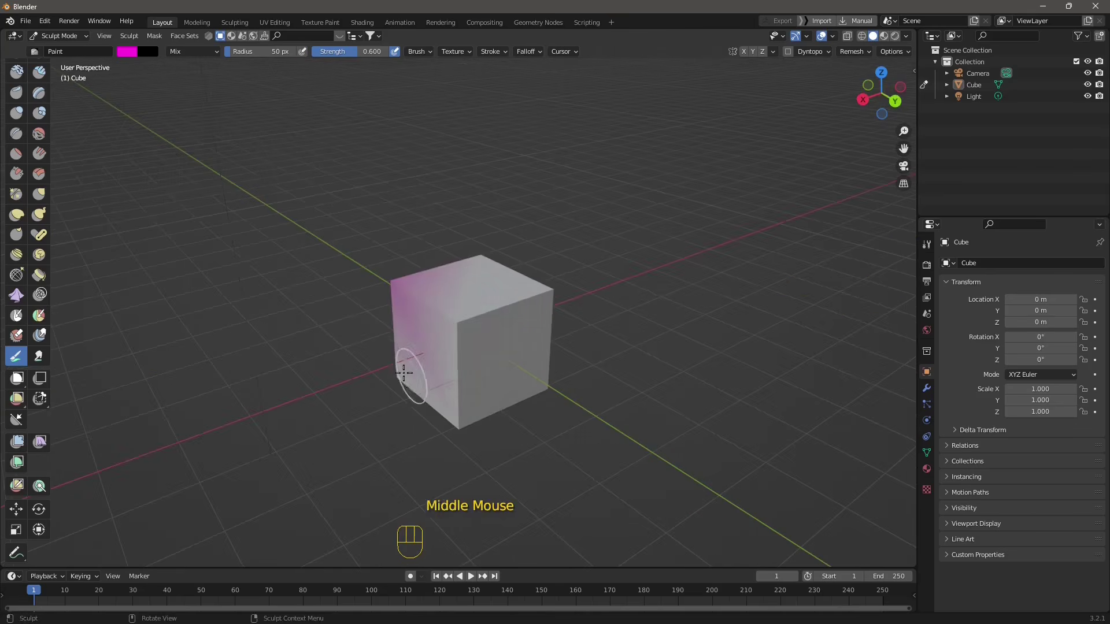
pyautogui.moveTo(416, 347); pyautogui.dragTo(479, 314)
pyautogui.moveTo(554, 324)
pyautogui.mouseDown()
pyautogui.moveTo(510, 276)
pyautogui.moveTo(495, 317)
pyautogui.moveTo(440, 370)
pyautogui.moveTo(390, 376)
pyautogui.mouseUp()
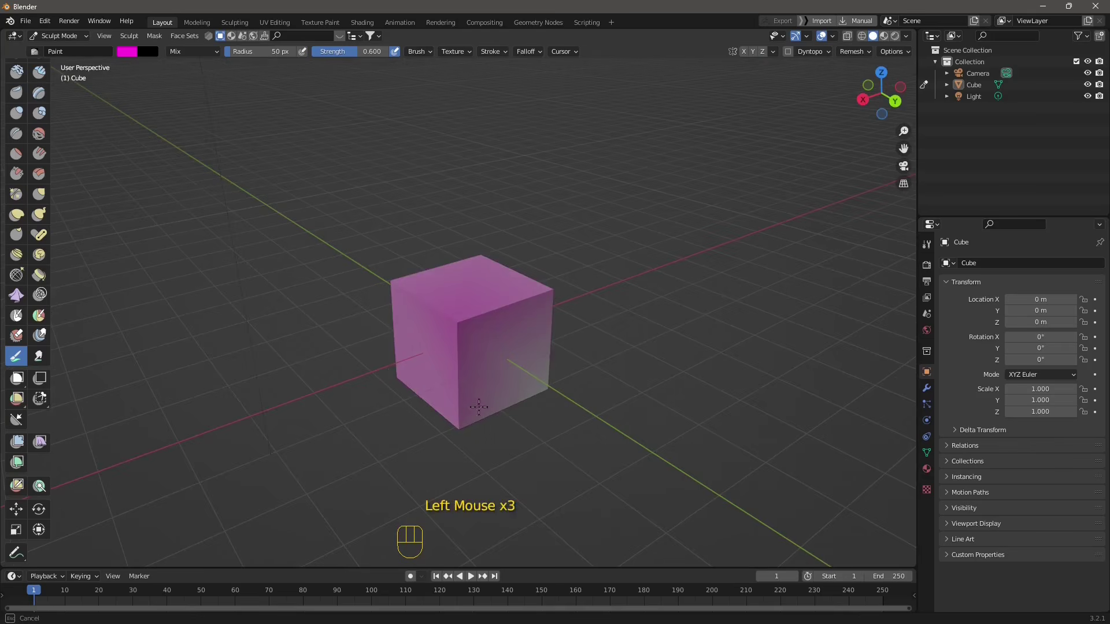
pyautogui.moveTo(479, 407); pyautogui.dragTo(520, 370)
pyautogui.moveTo(520, 370); pyautogui.dragTo(497, 347, button='middle')
pyautogui.moveTo(497, 347)
pyautogui.mouseDown()
pyautogui.moveTo(509, 324)
pyautogui.moveTo(506, 380)
pyautogui.mouseUp()
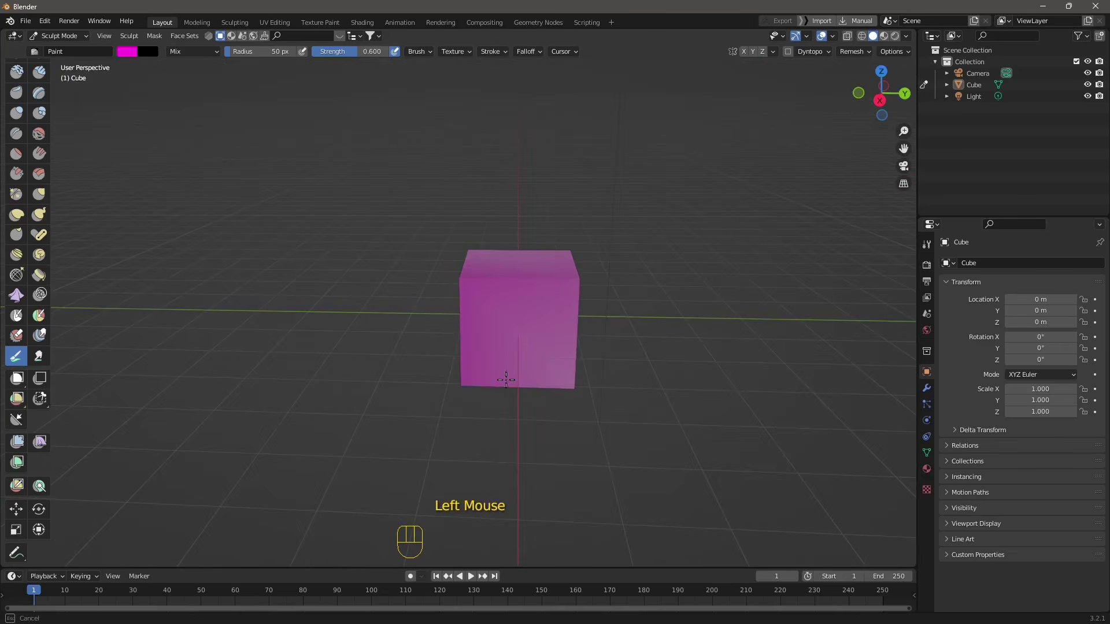
pyautogui.moveTo(549, 293); pyautogui.dragTo(474, 324, button='middle')
pyautogui.moveTo(475, 324); pyautogui.dragTo(469, 347)
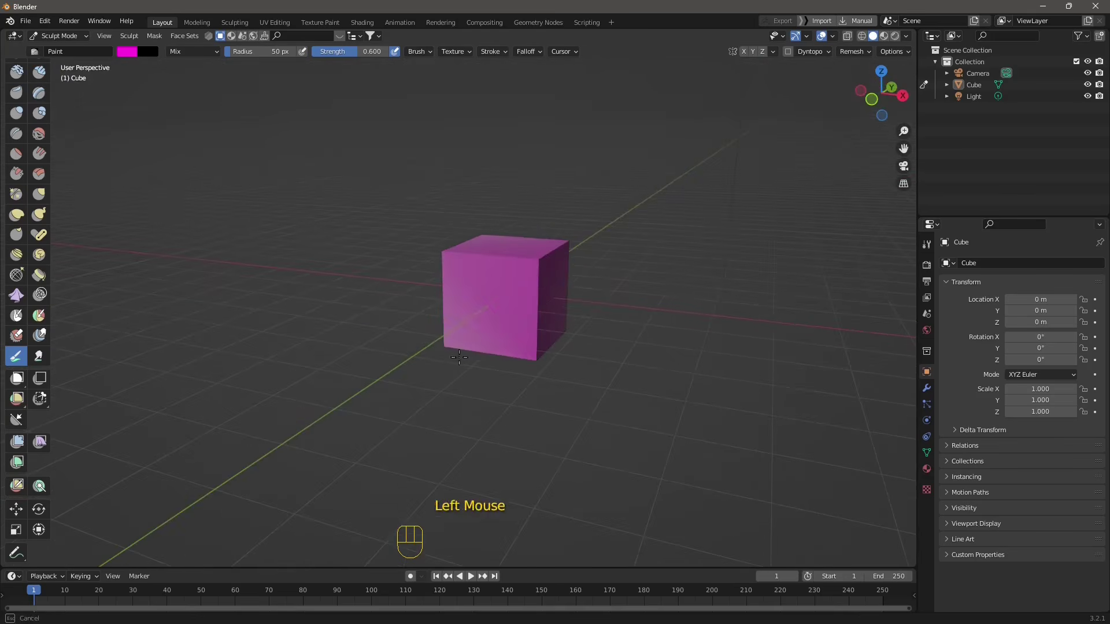
# Undo all the magenta paint strokes made on the cube in Sculpt Mode.
pyautogui.moveTo(468, 346)
pyautogui.mouseDown(button='middle')
pyautogui.moveTo(489, 377)
pyautogui.moveTo(466, 387)
pyautogui.moveTo(510, 362)
pyautogui.moveTo(542, 369)
pyautogui.moveTo(520, 355)
pyautogui.mouseUp(button='middle')
pyautogui.scroll(3, 463, 389)
pyautogui.hotkey('ctrl', 'z')
pyautogui.hotkey('ctrl', 'z')
pyautogui.hotkey('ctrl', 'z')
pyautogui.hotkey('ctrl', 'z')
pyautogui.hotkey('ctrl', 'z')
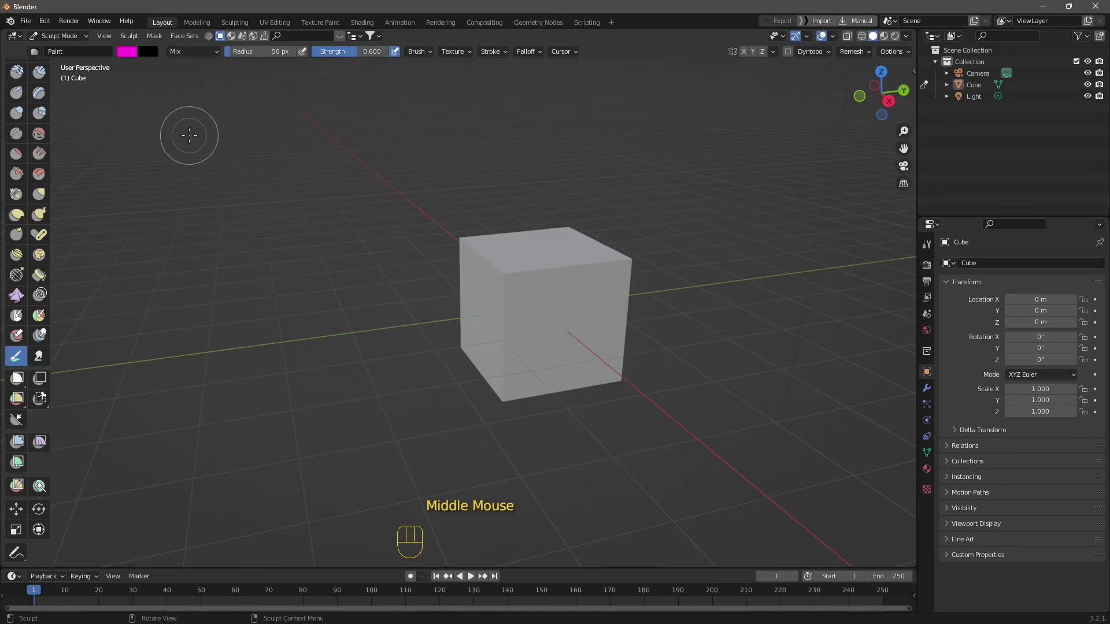
# Enter Edit Mode and subdivide the whole cube mesh three times.
pyautogui.click(56, 45)
pyautogui.click(70, 68)
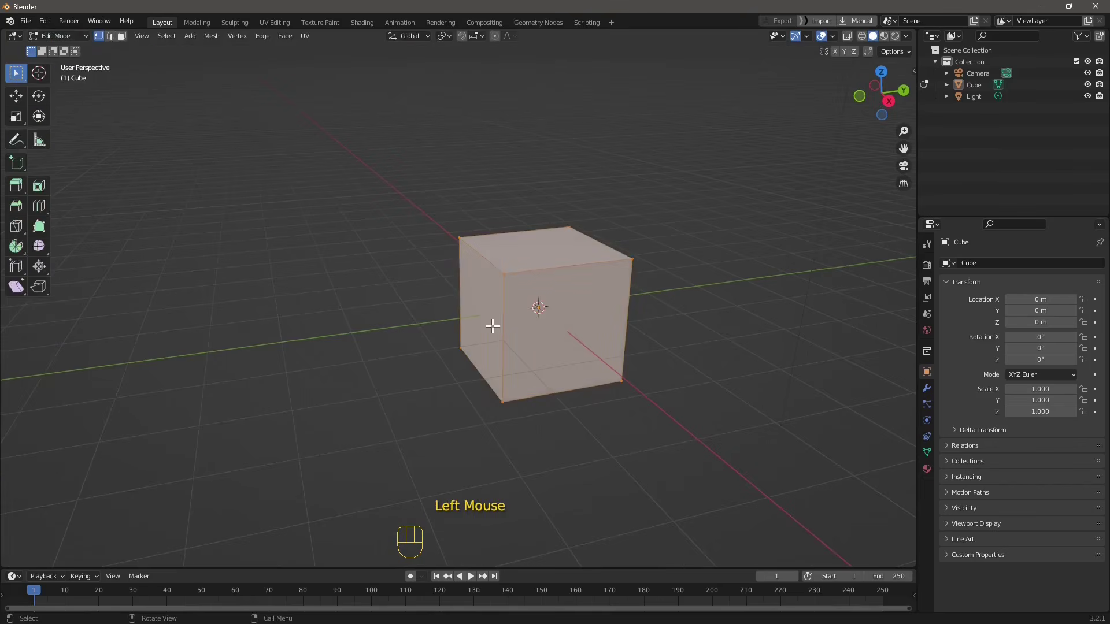
pyautogui.rightClick(520, 274)
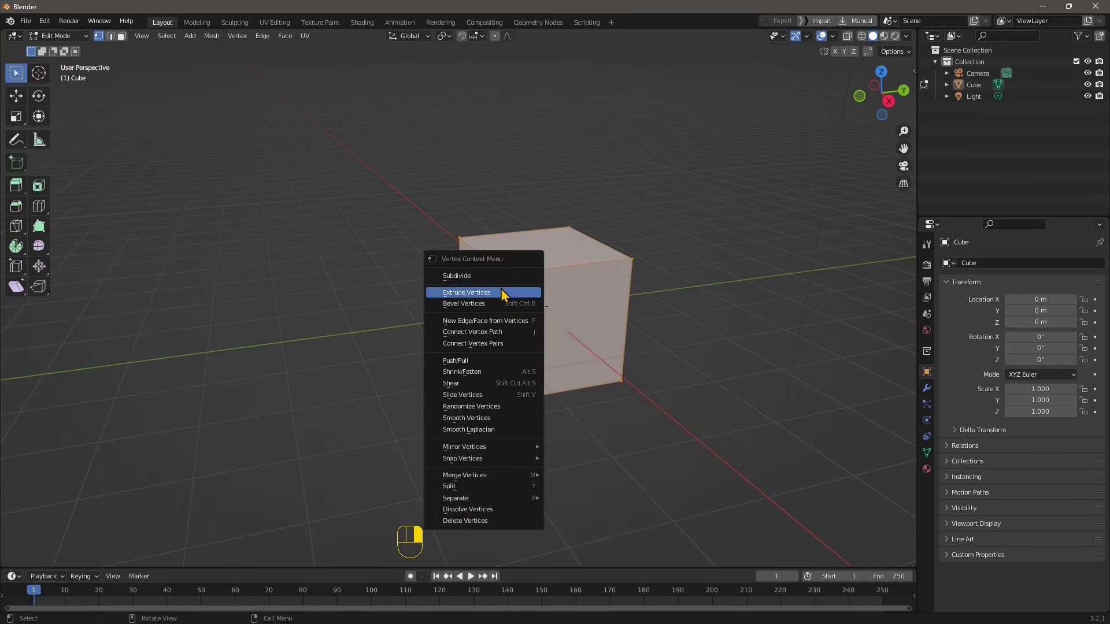
pyautogui.click(511, 275)
pyautogui.rightClick(511, 275)
pyautogui.click(511, 276)
pyautogui.rightClick(511, 275)
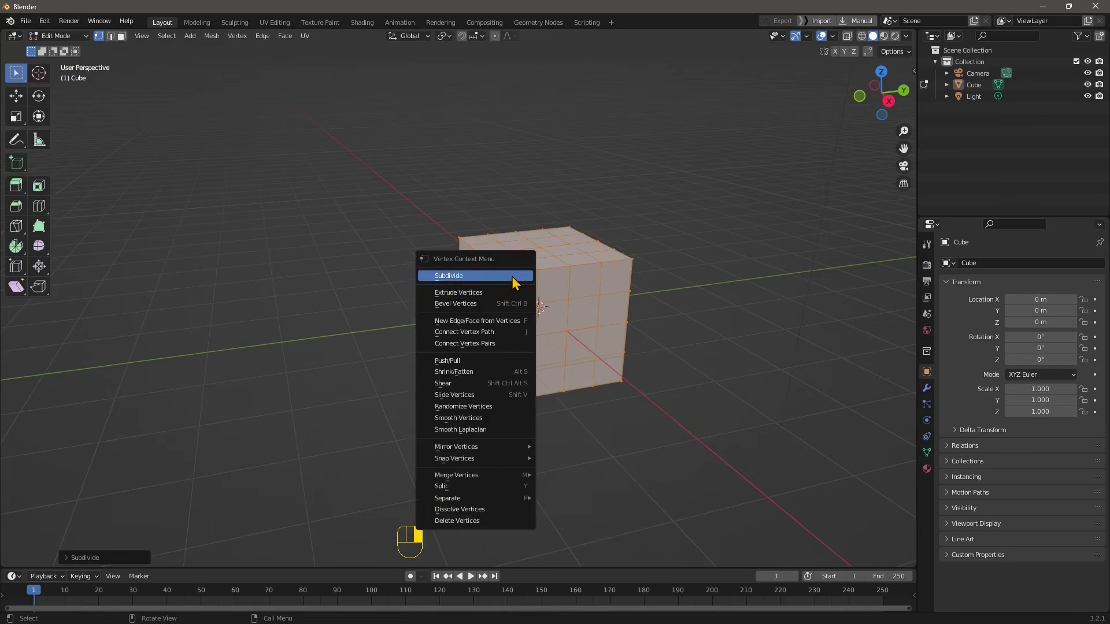
pyautogui.click(512, 277)
# Switch the cube to Vertex Paint mode and set the Draw brush's colour to magenta (H 0.849, S 0.870, V 1.000).
pyautogui.click(57, 35)
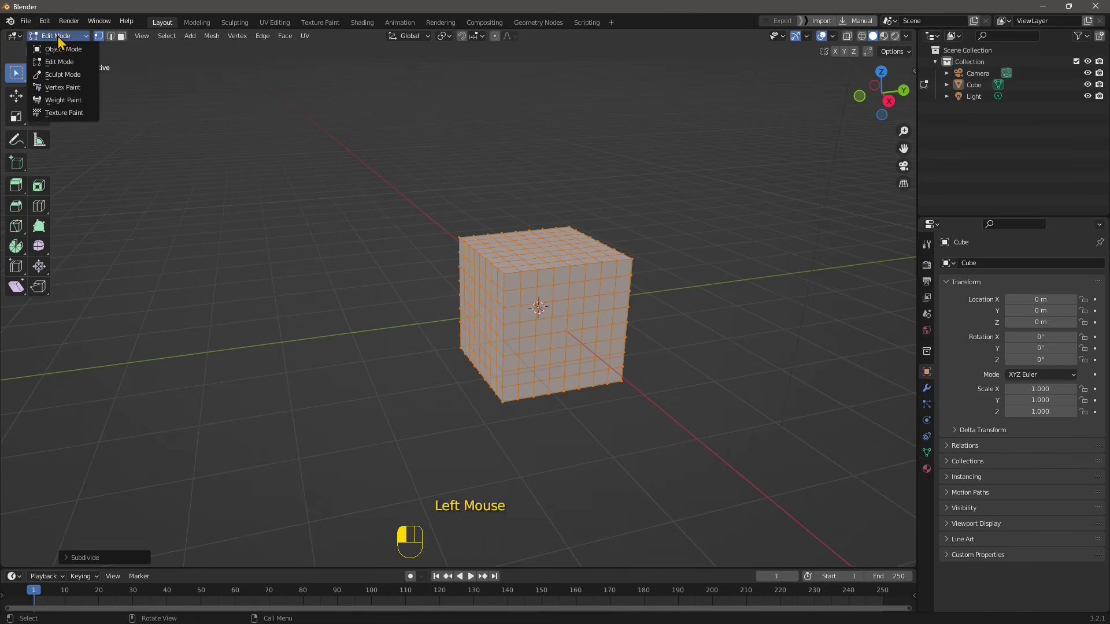
pyautogui.click(58, 88)
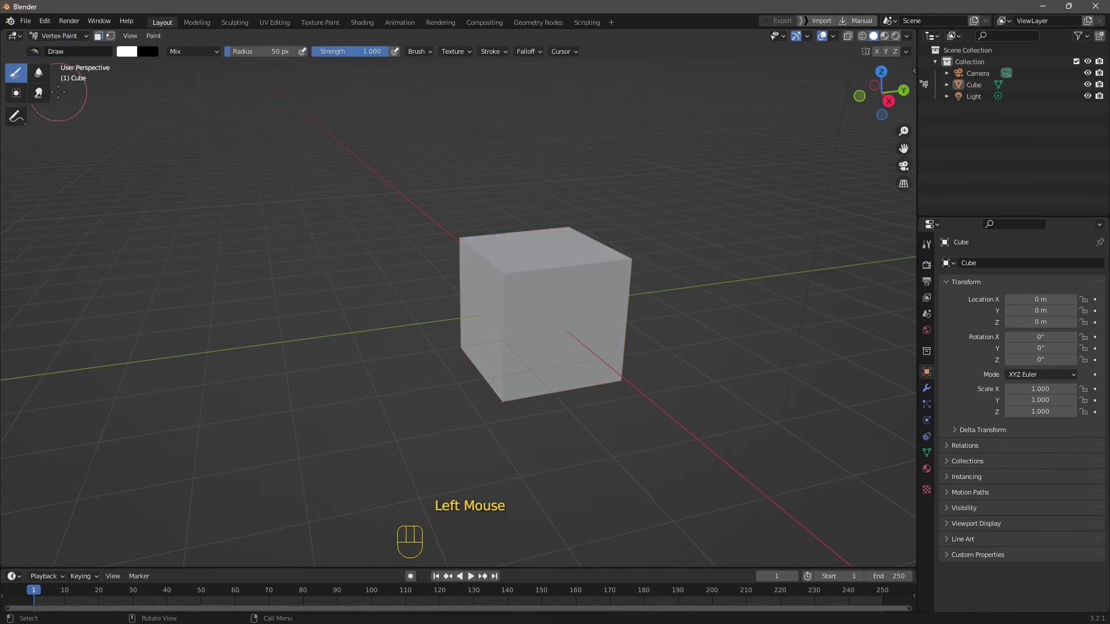
pyautogui.click(129, 52)
pyautogui.moveTo(172, 115); pyautogui.dragTo(196, 127)
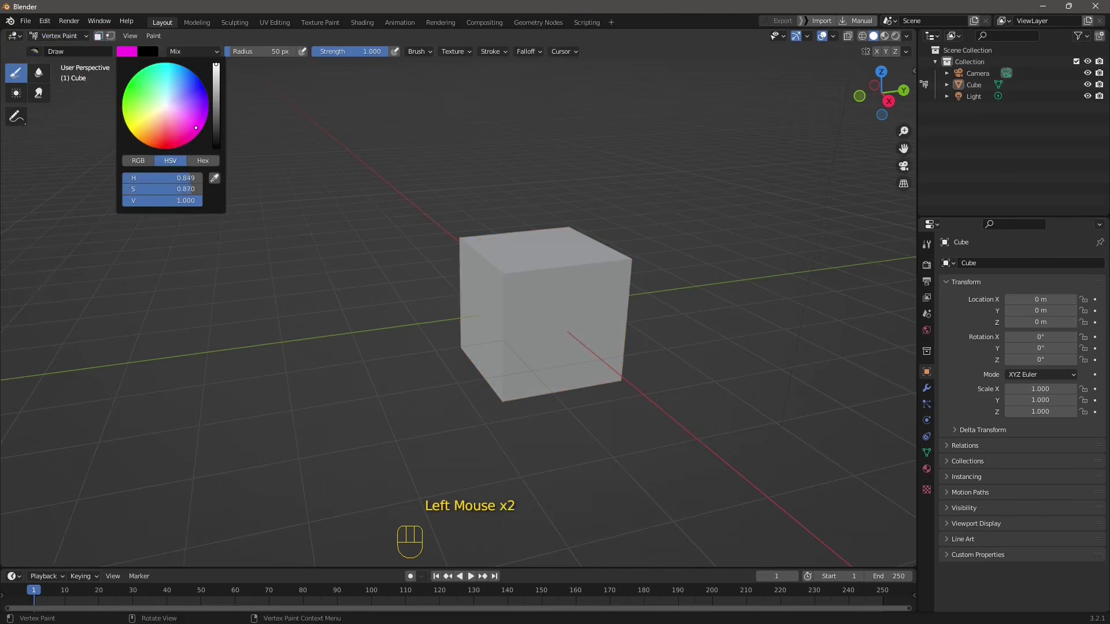
# Paint magenta vertex-colour strokes along the edges of the cube's +X face, with a short stroke reaching down its upper part.
pyautogui.moveTo(534, 283); pyautogui.dragTo(506, 276)
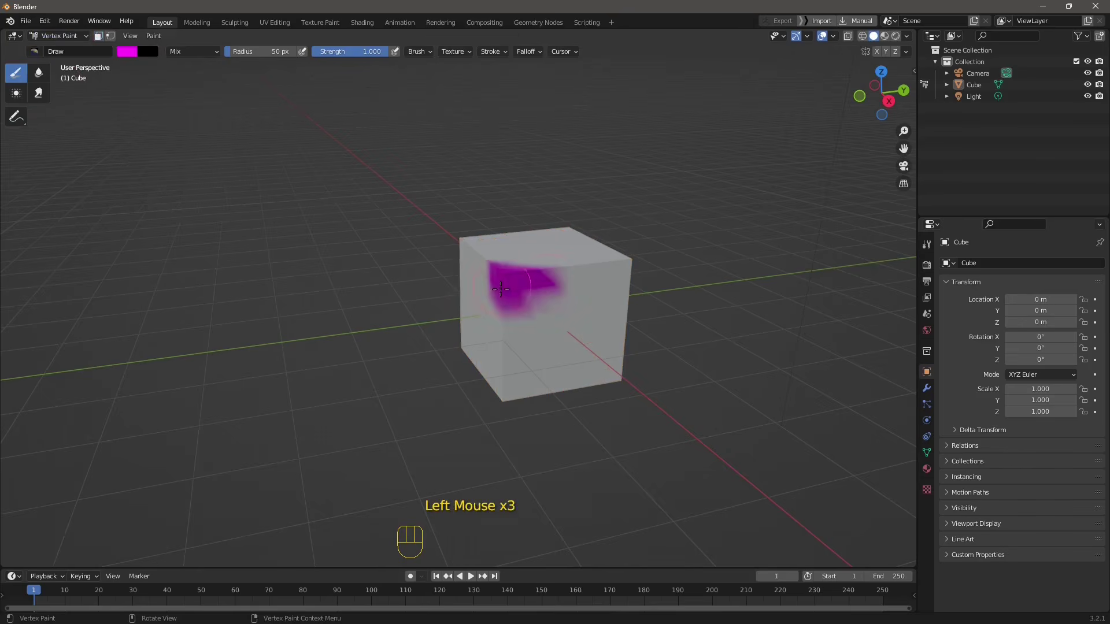
pyautogui.moveTo(520, 289)
pyautogui.mouseDown(button='middle')
pyautogui.moveTo(557, 364)
pyautogui.moveTo(522, 305)
pyautogui.mouseUp(button='middle')
pyautogui.moveTo(516, 284); pyautogui.dragTo(454, 269)
pyautogui.moveTo(530, 354)
pyautogui.mouseDown(button='middle')
pyautogui.moveTo(503, 362)
pyautogui.moveTo(399, 350)
pyautogui.mouseUp(button='middle')
pyautogui.moveTo(489, 344)
pyautogui.mouseDown()
pyautogui.moveTo(523, 304)
pyautogui.moveTo(572, 295)
pyautogui.moveTo(552, 305)
pyautogui.mouseUp()
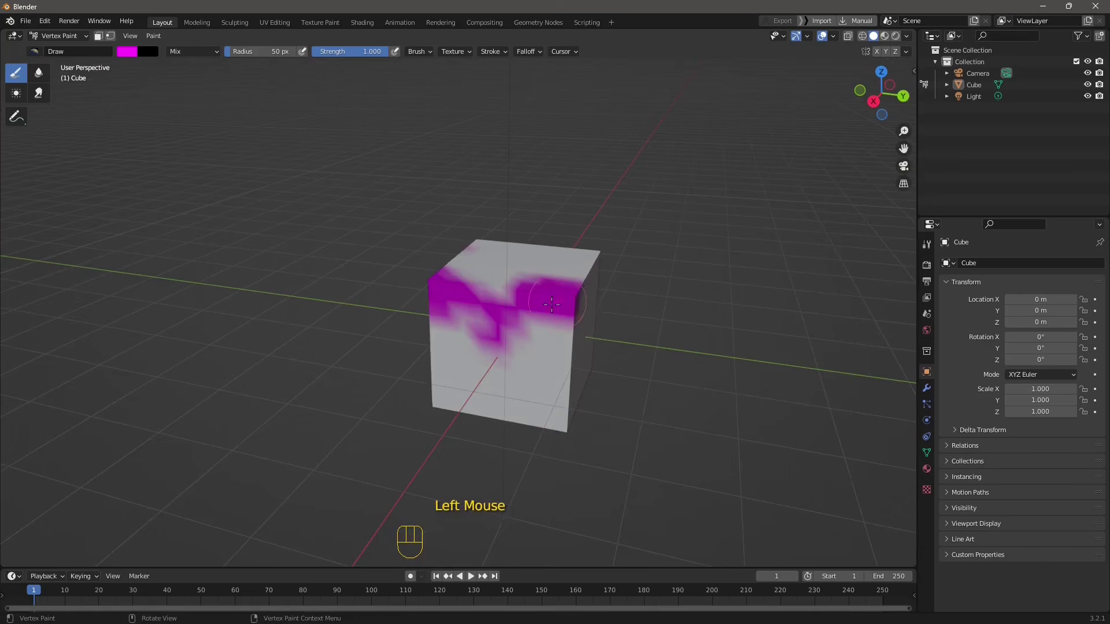
pyautogui.moveTo(614, 357); pyautogui.dragTo(555, 347, button='middle')
pyautogui.moveTo(520, 275); pyautogui.dragTo(521, 366)
pyautogui.moveTo(405, 393); pyautogui.dragTo(370, 383)
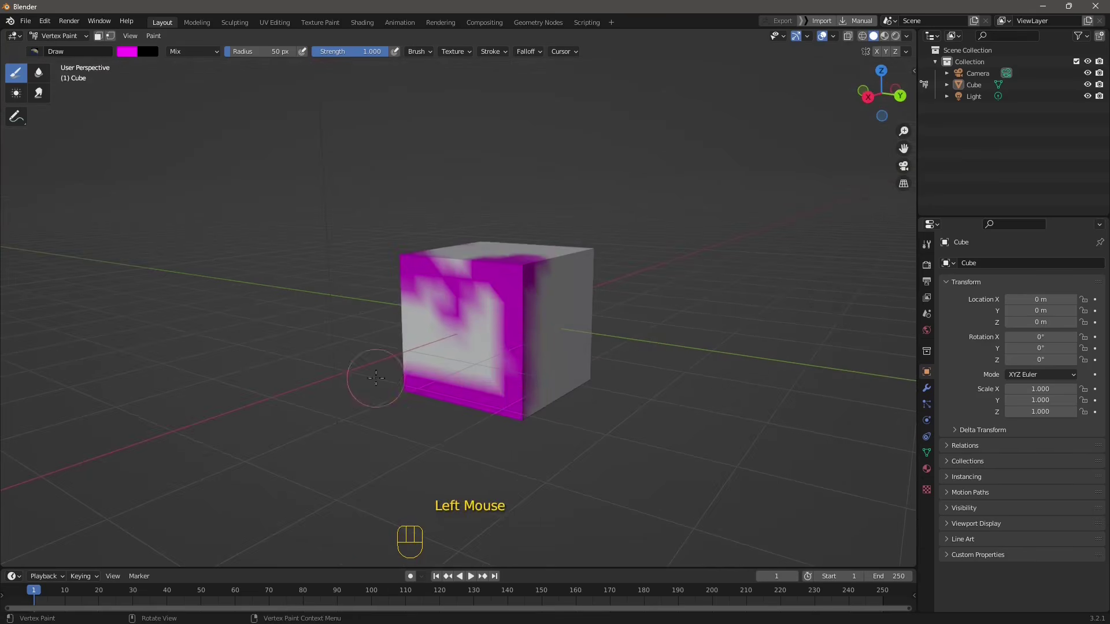
# Paint magenta vertex-colour strokes along the cube's remaining top edges and the upper parts of the adjoining sides.
pyautogui.moveTo(370, 383)
pyautogui.mouseDown(button='middle')
pyautogui.moveTo(457, 359)
pyautogui.moveTo(548, 311)
pyautogui.mouseUp(button='middle')
pyautogui.moveTo(535, 289); pyautogui.dragTo(413, 274)
pyautogui.moveTo(408, 274); pyautogui.dragTo(508, 269, button='middle')
pyautogui.moveTo(439, 275)
pyautogui.mouseDown()
pyautogui.moveTo(332, 223)
pyautogui.moveTo(384, 297)
pyautogui.mouseUp()
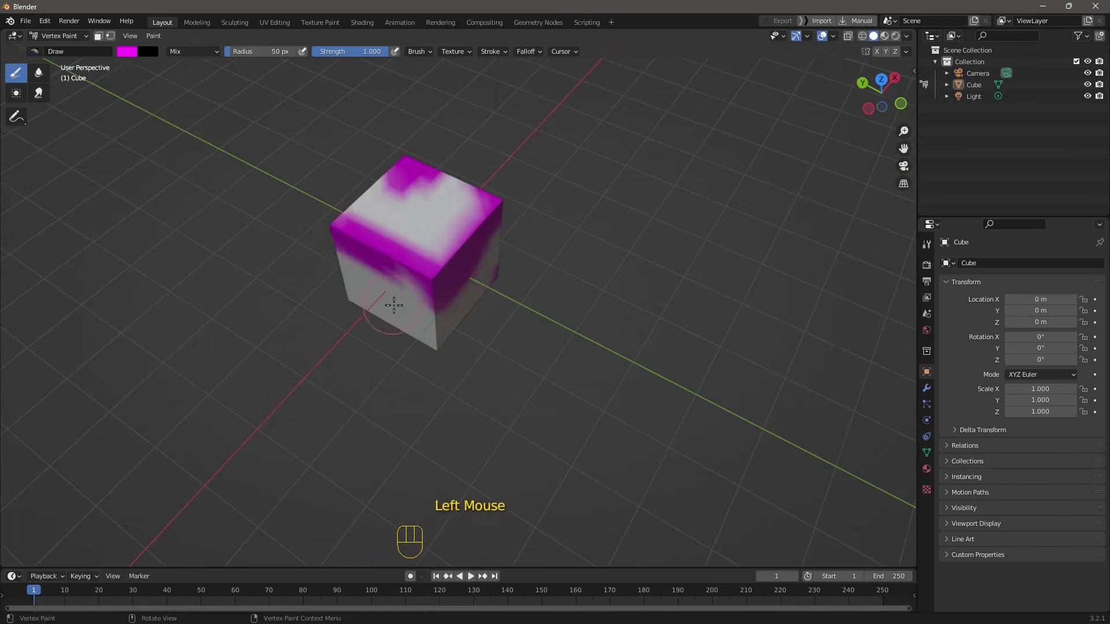
# Finish the magenta stroke on the cube's +Y face and subdivide the whole mesh three more times in Edit Mode.
pyautogui.moveTo(384, 298)
pyautogui.keyDown('shift'); pyautogui.mouseDown(button='middle')
pyautogui.moveTo(409, 322)
pyautogui.moveTo(525, 317)
pyautogui.mouseUp(button='middle'); pyautogui.keyUp('shift')
pyautogui.moveTo(485, 266)
pyautogui.mouseDown()
pyautogui.moveTo(454, 265)
pyautogui.moveTo(461, 347)
pyautogui.moveTo(415, 367)
pyautogui.mouseUp()
pyautogui.click(53, 37)
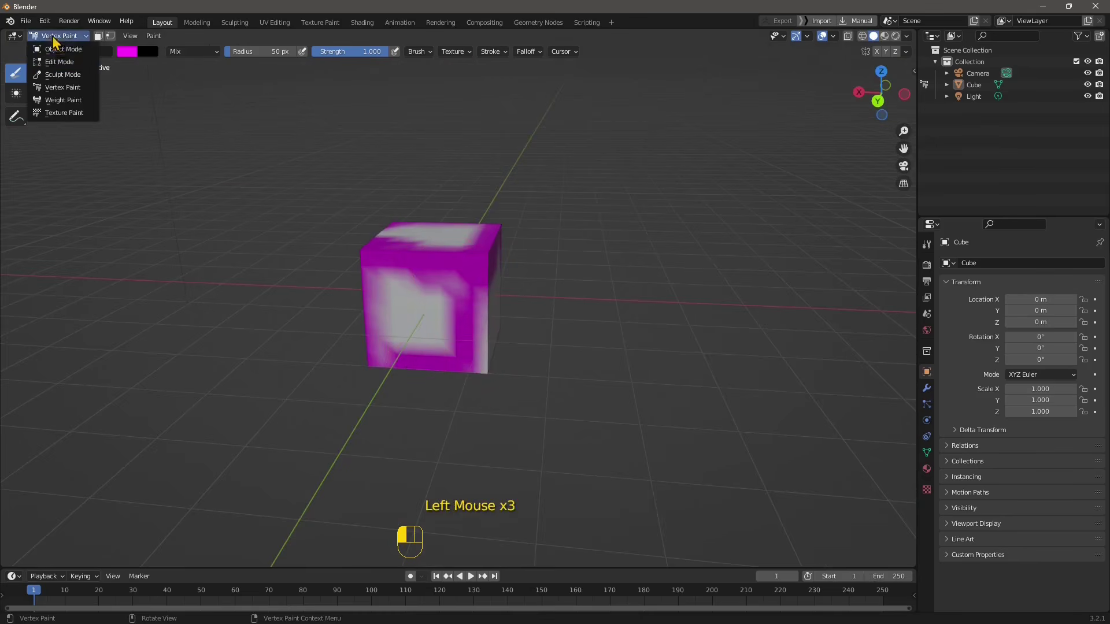
pyautogui.click(46, 62)
pyautogui.rightClick(439, 273)
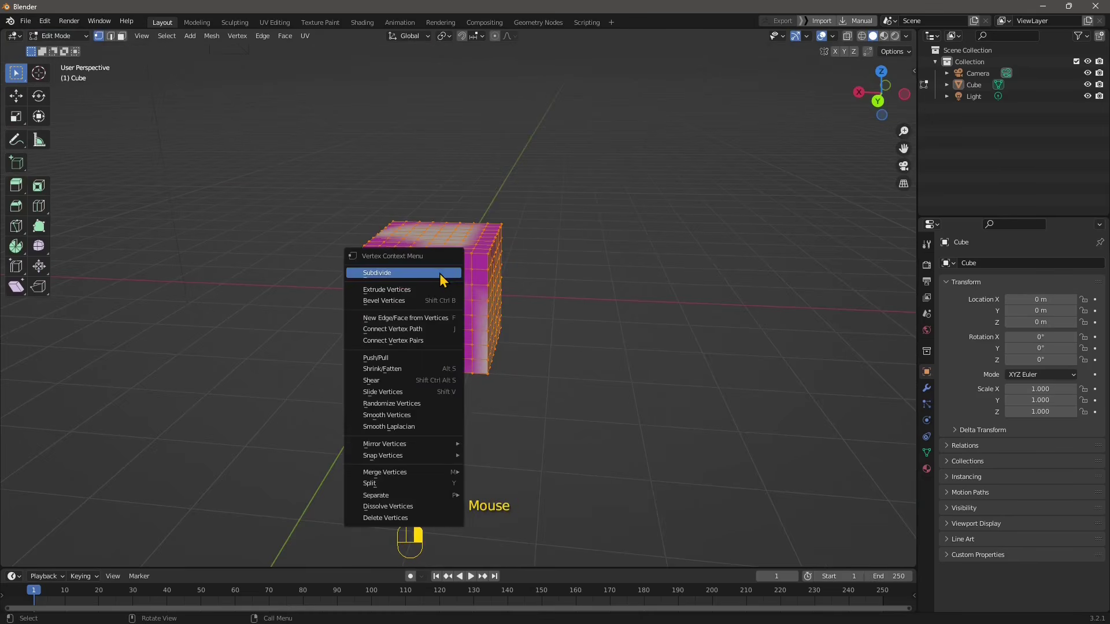
pyautogui.click(417, 274)
pyautogui.rightClick(419, 273)
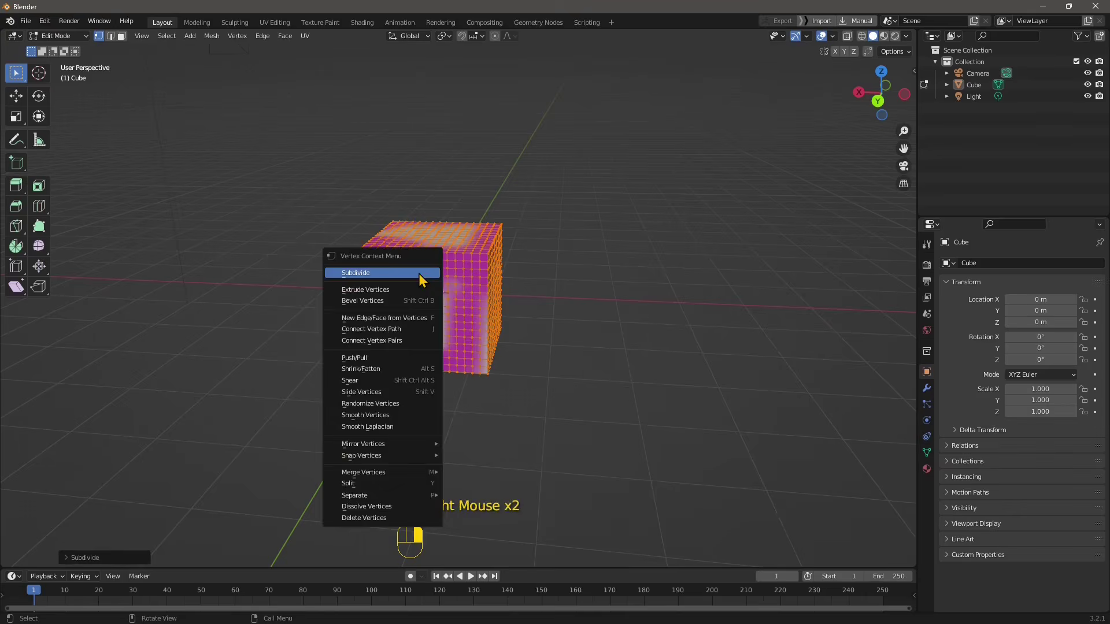
pyautogui.click(419, 273)
pyautogui.rightClick(419, 273)
pyautogui.click(419, 273)
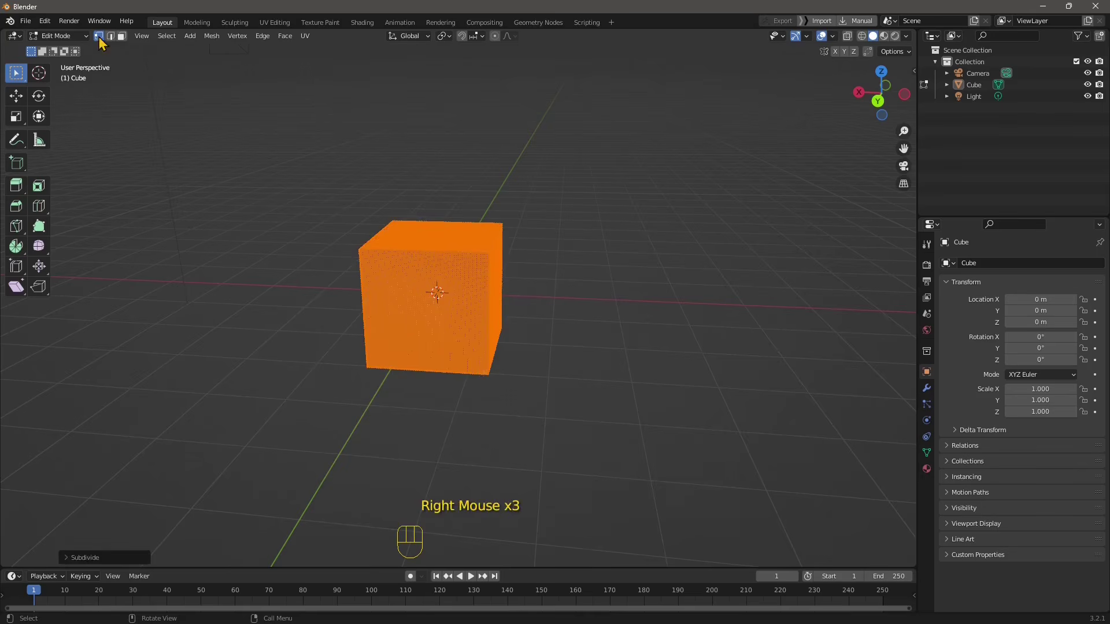
# Switch the cube to Sculpt Mode and paint a magenta stroke on the unpainted middle of its +Y face with the Paint tool.
pyautogui.click(58, 37)
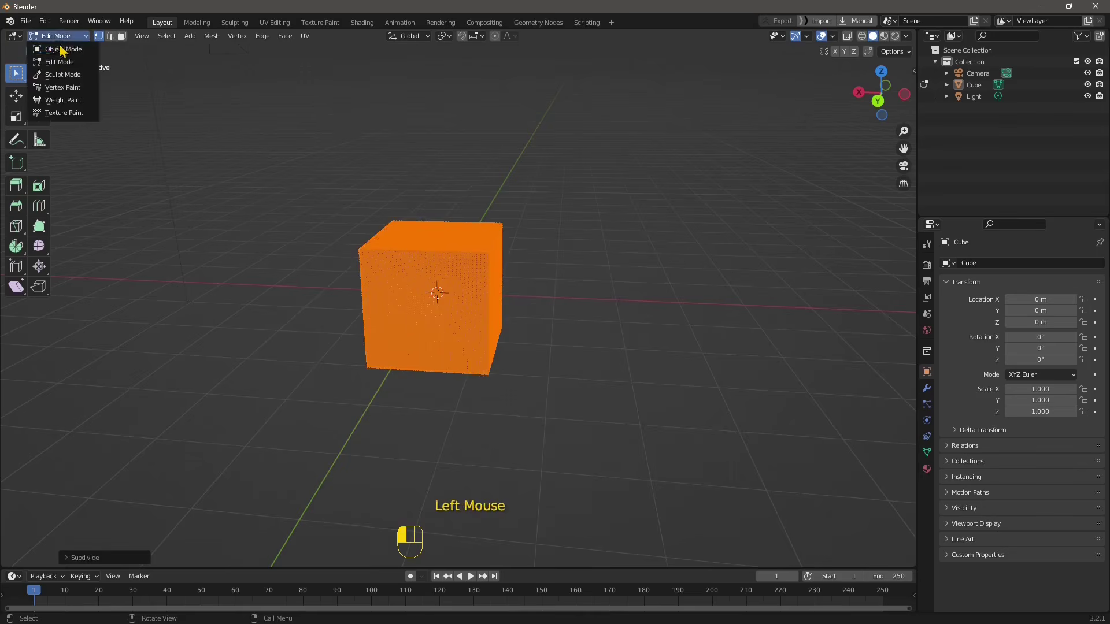
pyautogui.click(61, 86)
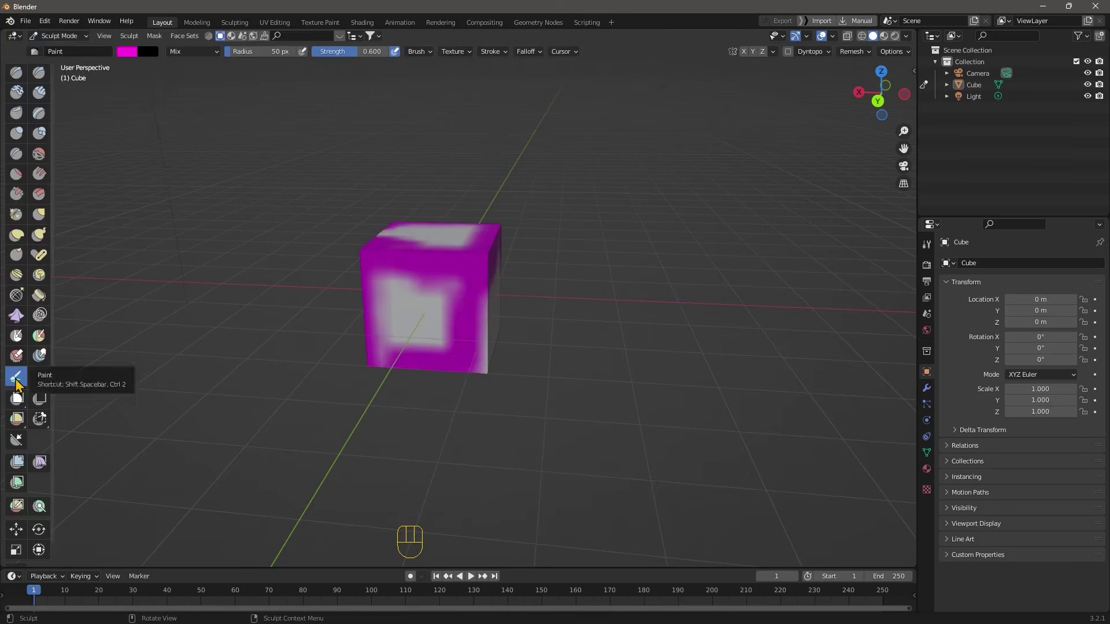
pyautogui.moveTo(439, 312); pyautogui.dragTo(414, 308)
# Paint magenta strokes with the sculpting Paint tool on the light area in the middle of the cube's top face.
pyautogui.moveTo(414, 308); pyautogui.dragTo(448, 331, button='middle')
pyautogui.scroll(2, 466, 216)
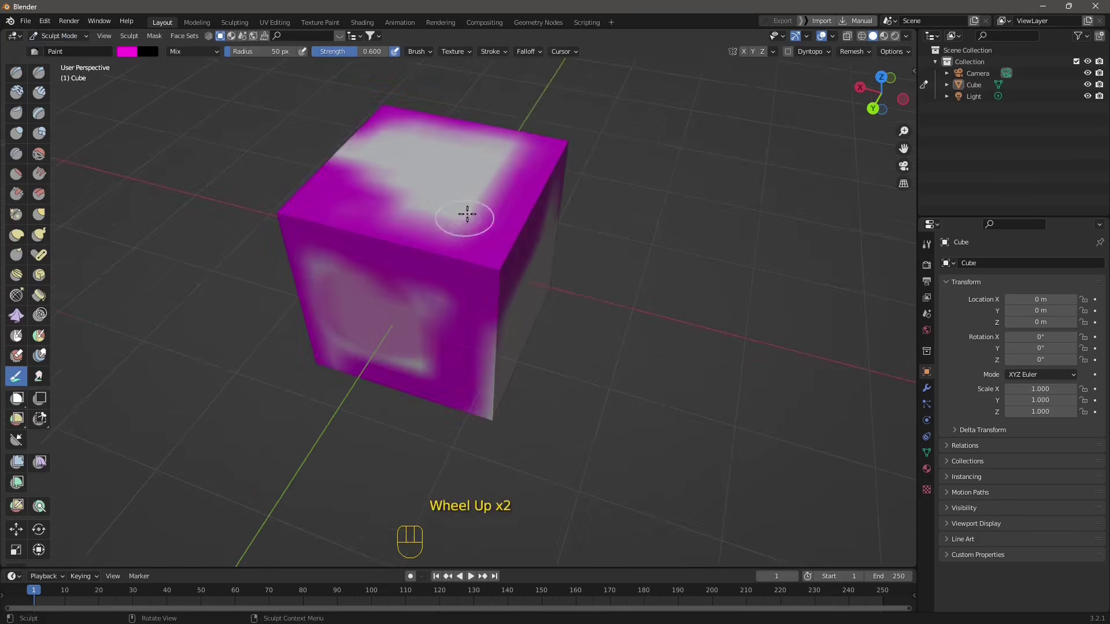
pyautogui.scroll(1, 446, 340)
pyautogui.scroll(2, 426, 307)
pyautogui.moveTo(426, 306)
pyautogui.mouseDown()
pyautogui.moveTo(479, 384)
pyautogui.moveTo(354, 384)
pyautogui.moveTo(324, 310)
pyautogui.moveTo(428, 272)
pyautogui.mouseUp()
pyautogui.scroll(2, 474, 339)
pyautogui.scroll(3, 484, 356)
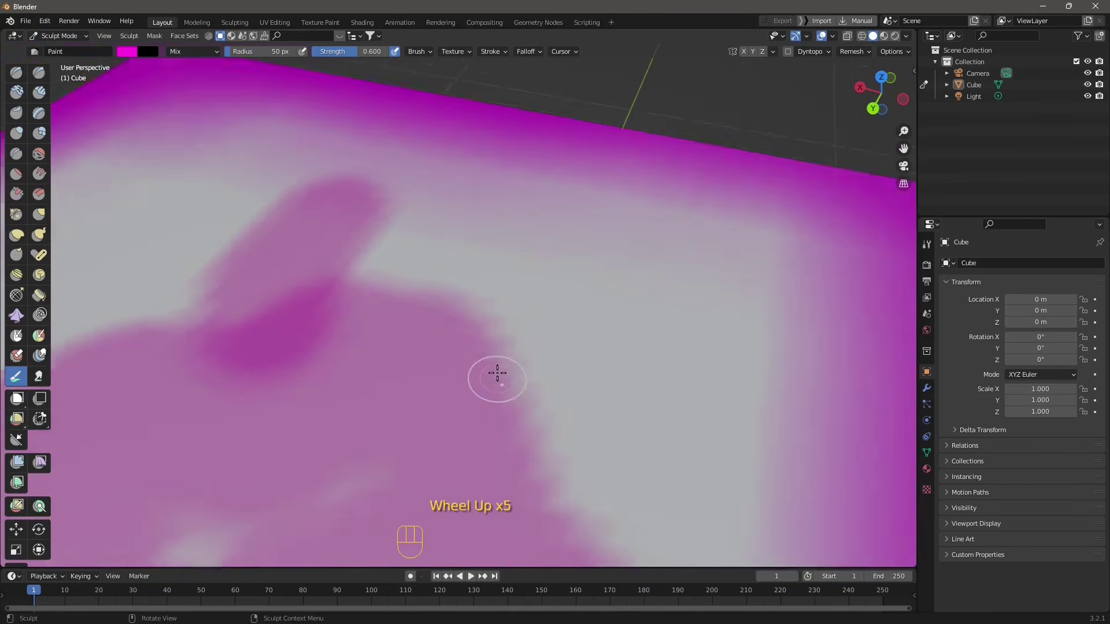
pyautogui.moveTo(548, 337); pyautogui.dragTo(661, 341)
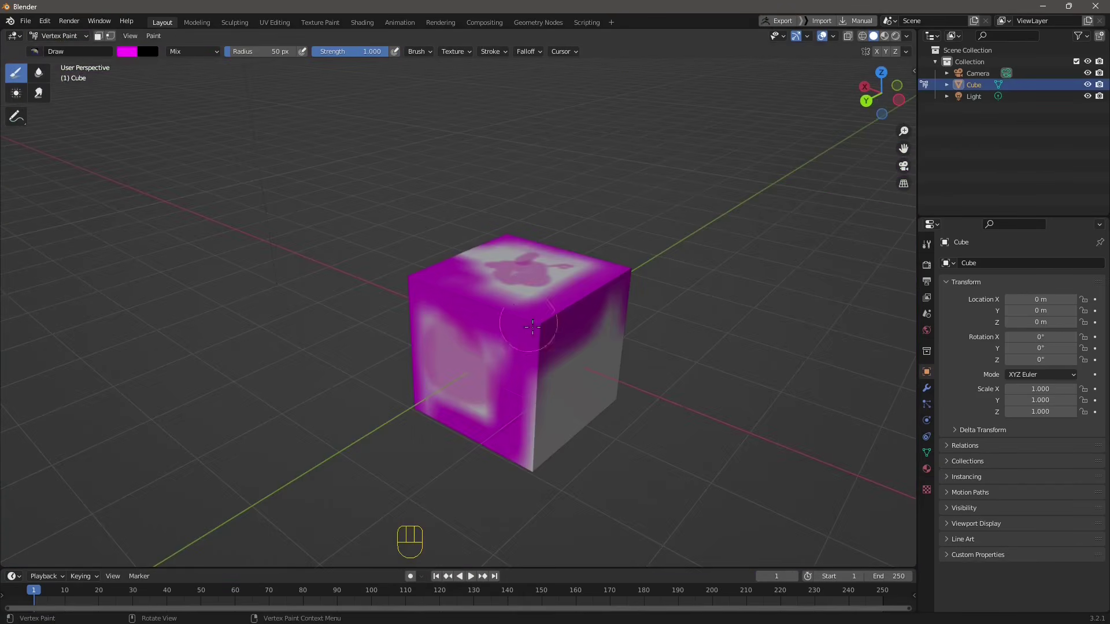
# In Vertex Paint mode, paint full-strength magenta strokes over the cube's top face and across its -X face.
pyautogui.moveTo(533, 328)
pyautogui.mouseDown()
pyautogui.moveTo(549, 292)
pyautogui.moveTo(498, 266)
pyautogui.moveTo(602, 318)
pyautogui.mouseUp()
pyautogui.click(561, 397)
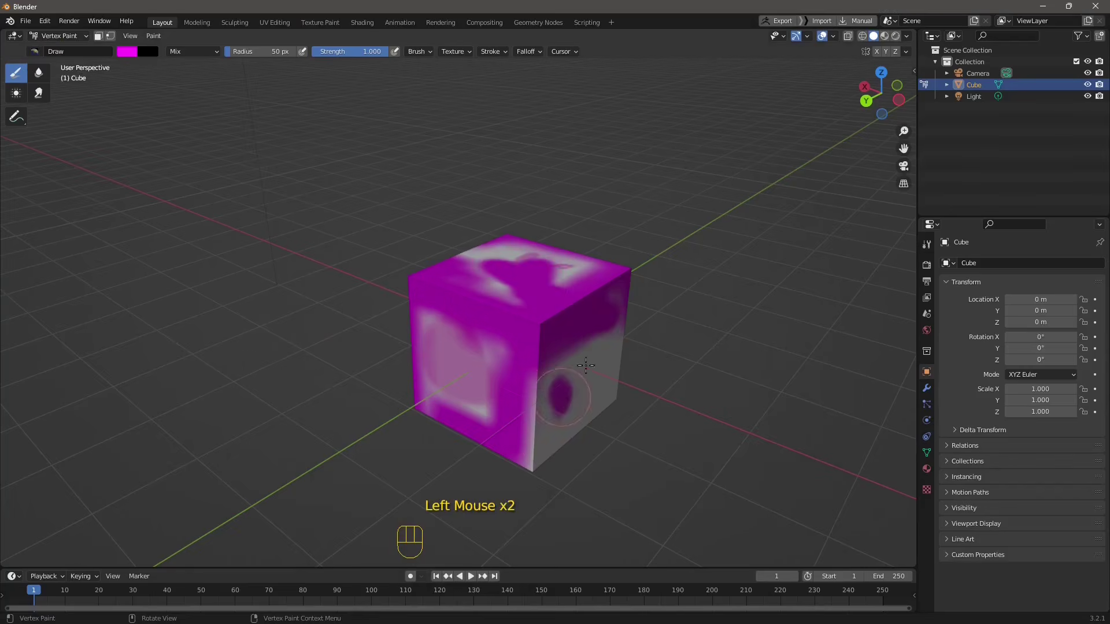
pyautogui.moveTo(586, 366); pyautogui.dragTo(578, 405)
pyautogui.moveTo(578, 405)
pyautogui.mouseDown(button='middle')
pyautogui.moveTo(384, 401)
pyautogui.moveTo(433, 303)
pyautogui.mouseUp(button='middle')
pyautogui.moveTo(434, 303)
pyautogui.mouseDown()
pyautogui.moveTo(482, 345)
pyautogui.moveTo(419, 335)
pyautogui.mouseUp()
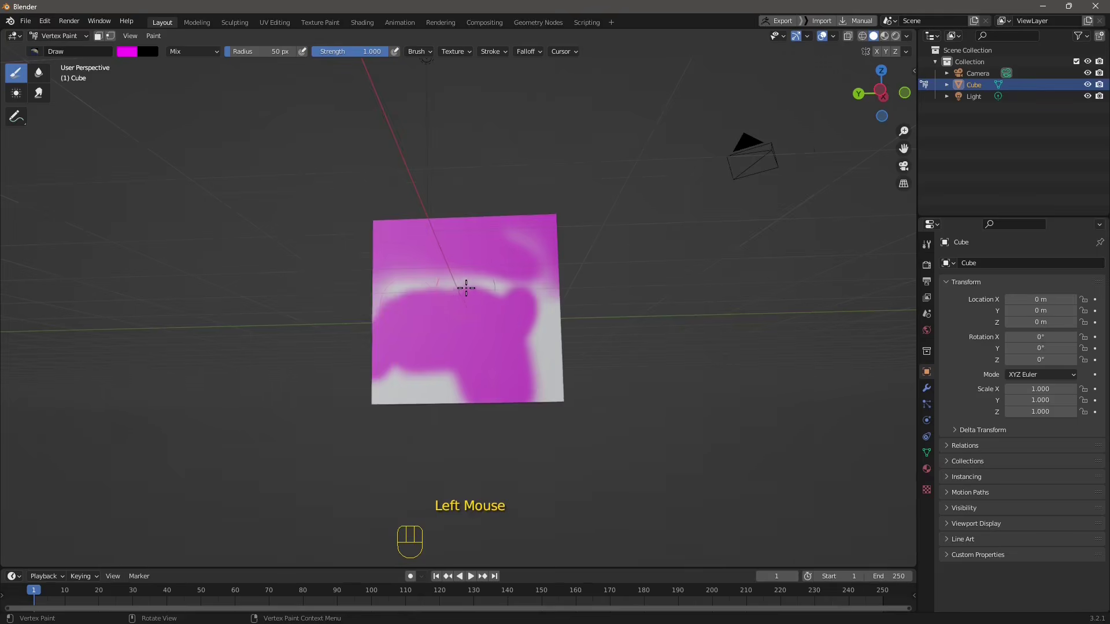
pyautogui.scroll(6, 466, 287)
pyautogui.scroll(-2, 461, 280)
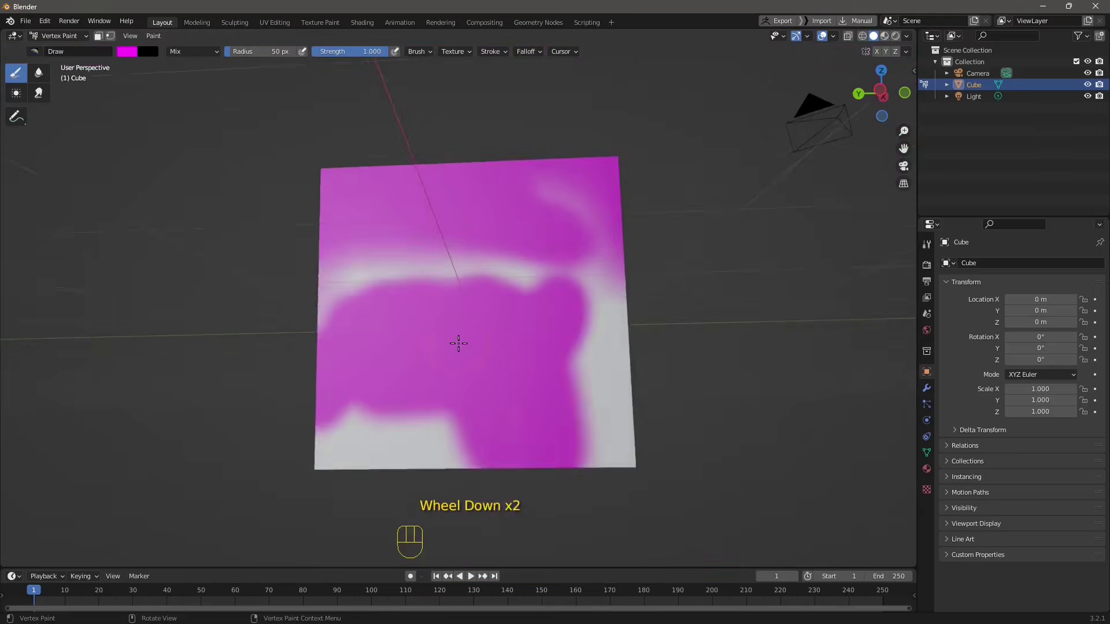
pyautogui.moveTo(456, 342); pyautogui.dragTo(382, 385, button='middle')
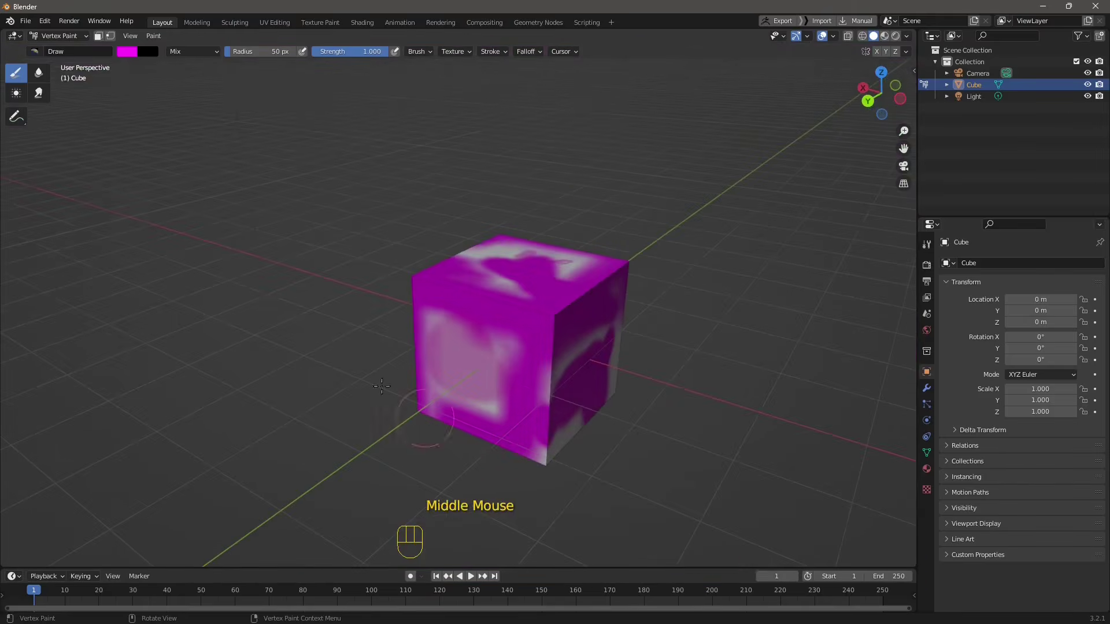
# Switch the cube to Texture Paint mode and try to paint on its top and side faces.
pyautogui.click(65, 39)
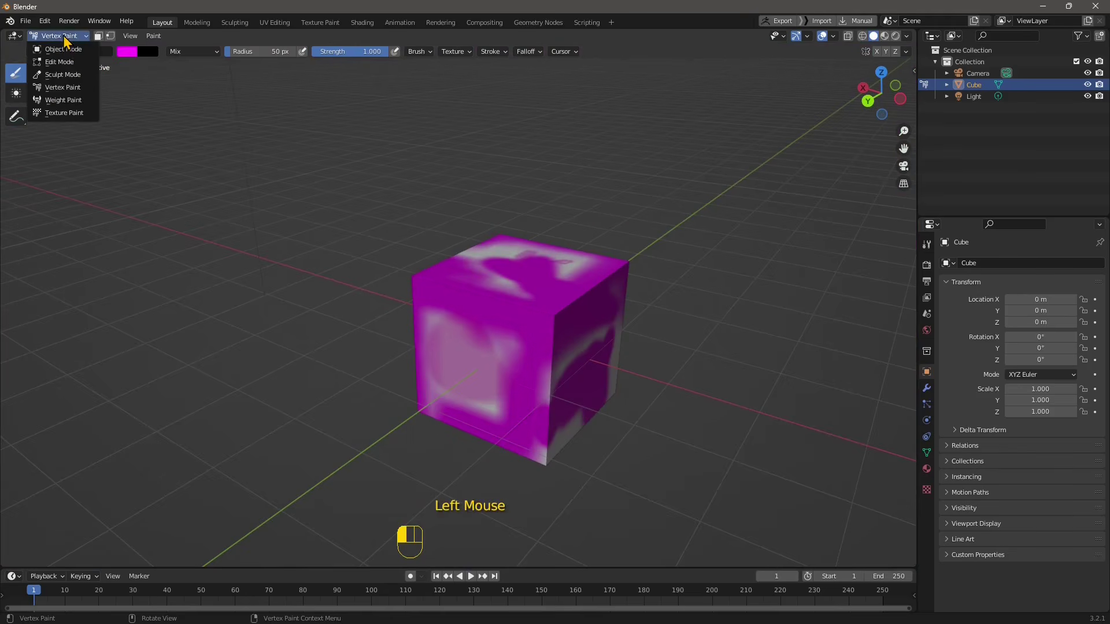
pyautogui.click(62, 113)
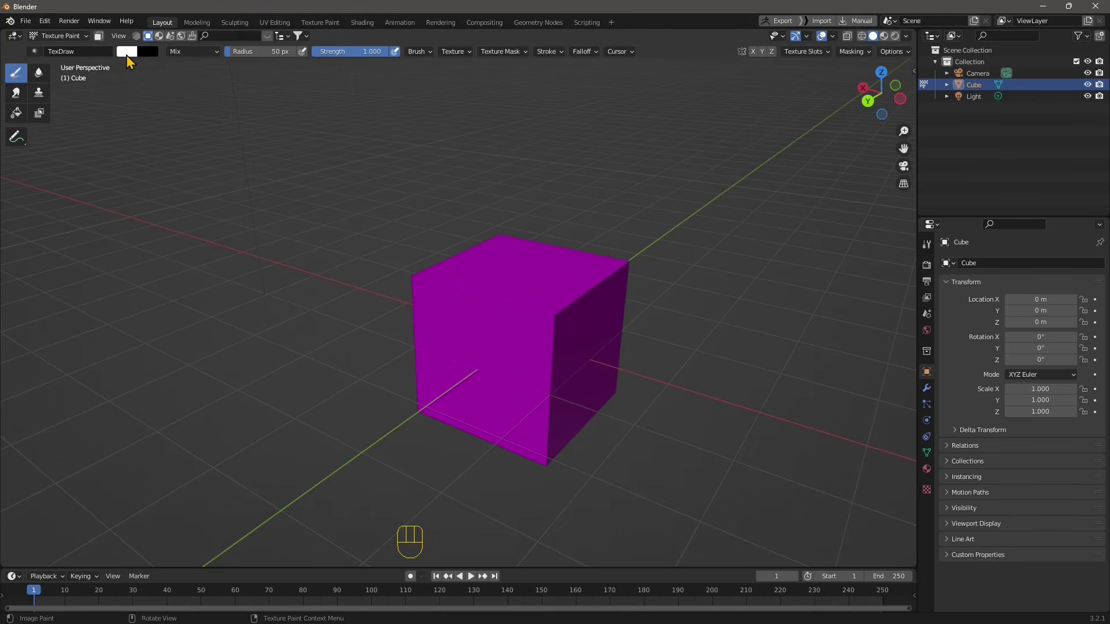
pyautogui.click(548, 277)
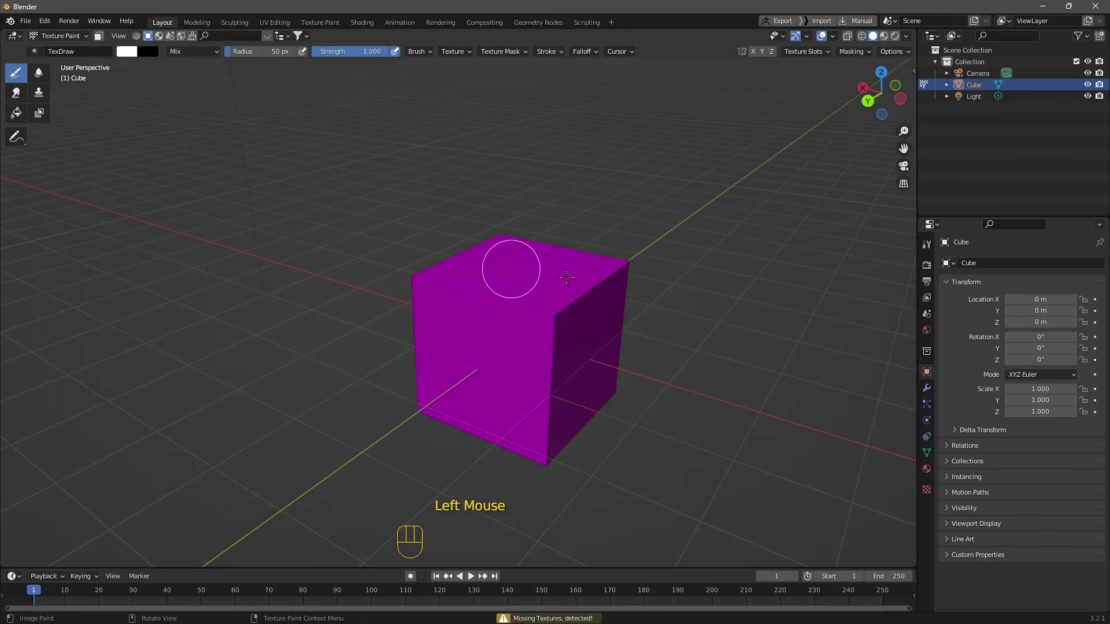
pyautogui.click(461, 322)
pyautogui.click(504, 338)
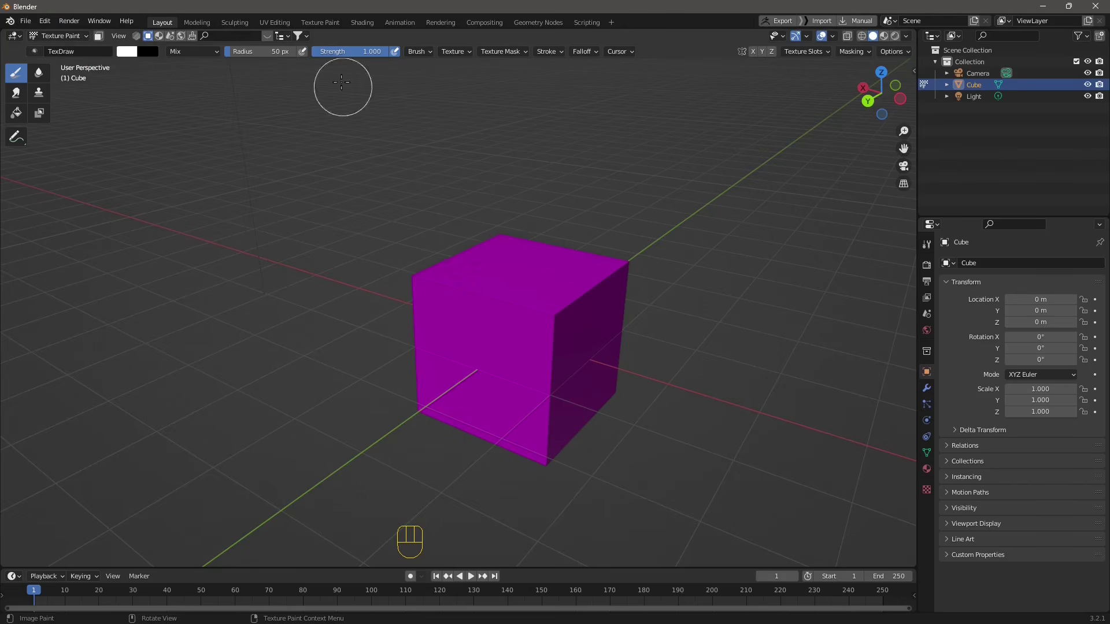
# Open the Texture Paint workspace and frame the cube's UV layout in the image editor.
pyautogui.click(320, 23)
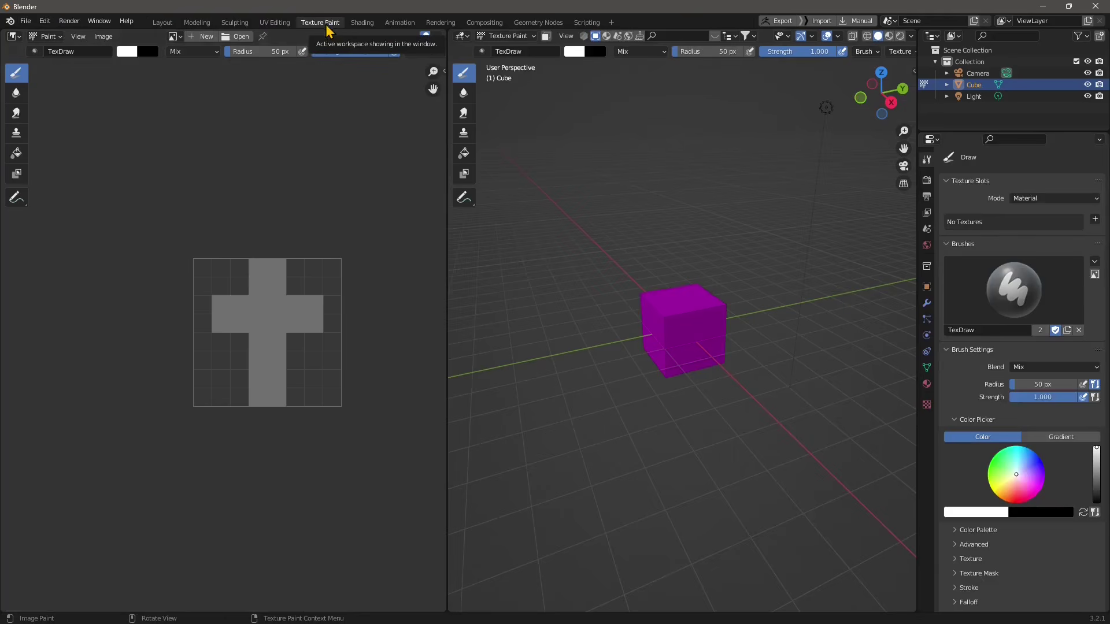
pyautogui.scroll(3, 301, 361)
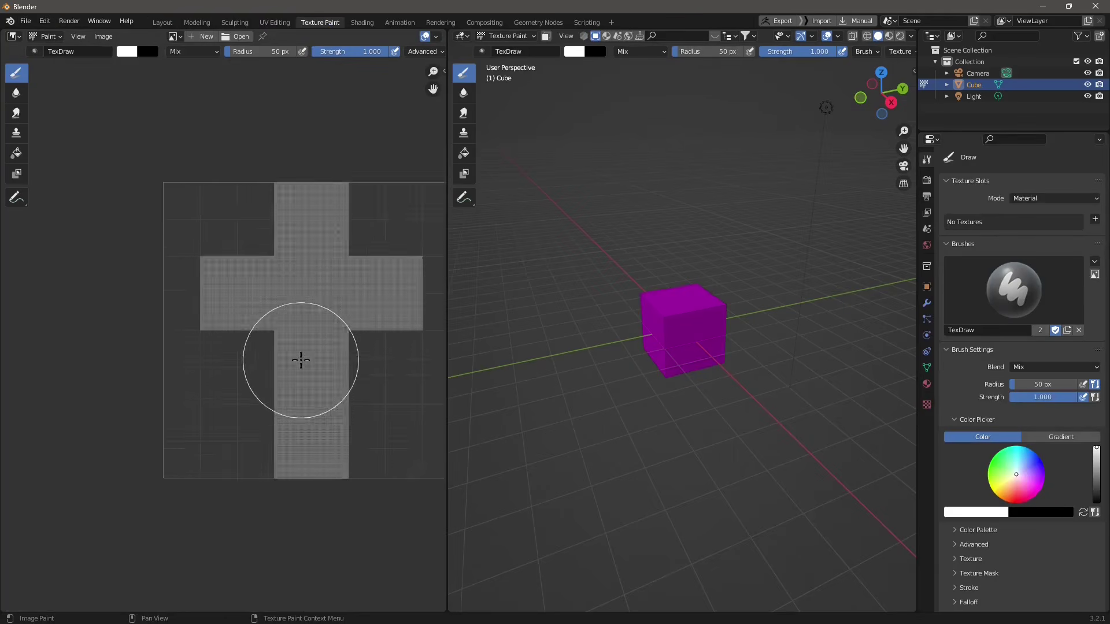
pyautogui.scroll(1, 301, 360)
pyautogui.moveTo(347, 397); pyautogui.dragTo(263, 393, button='middle')
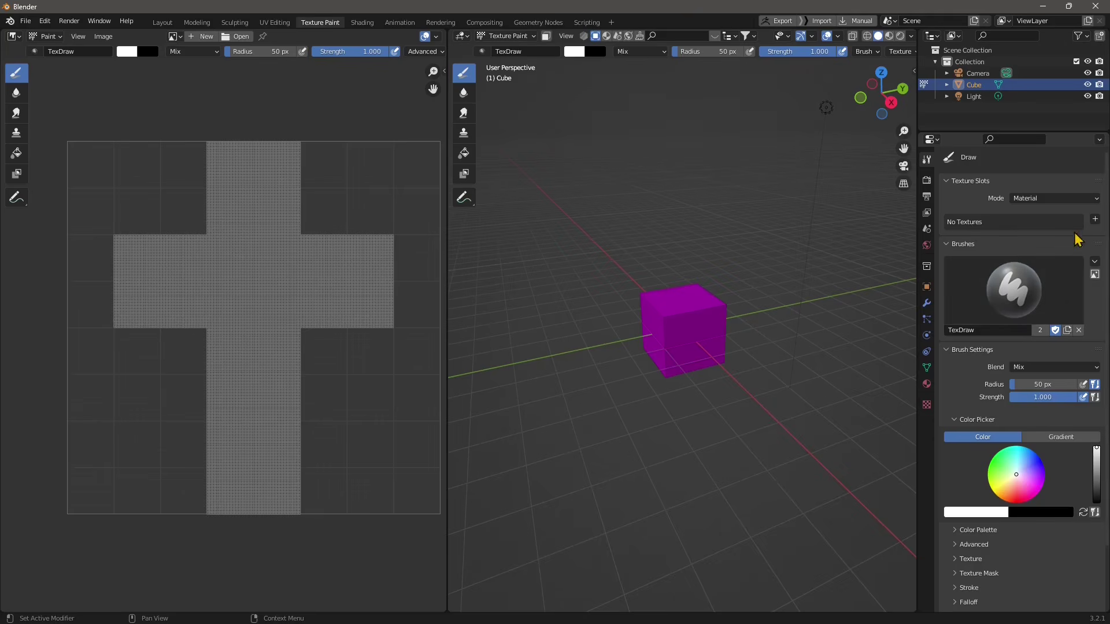
# Add a Base Color texture paint slot named Material Base Color, 1024 × 1024 px, with alpha and a blank generated type.
pyautogui.click(1095, 220)
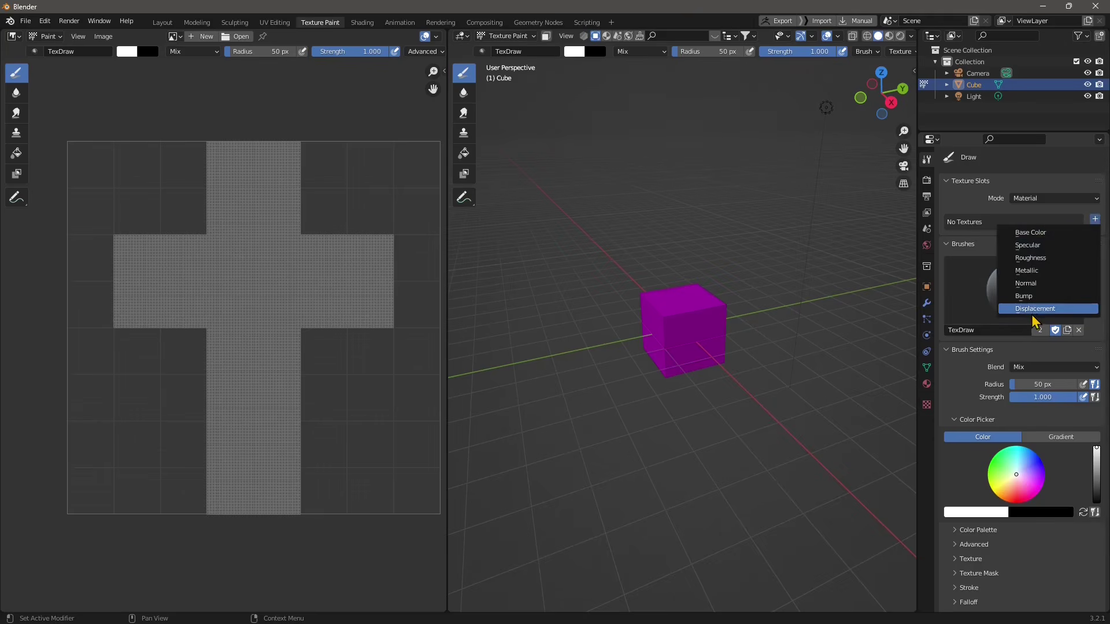
pyautogui.click(1035, 235)
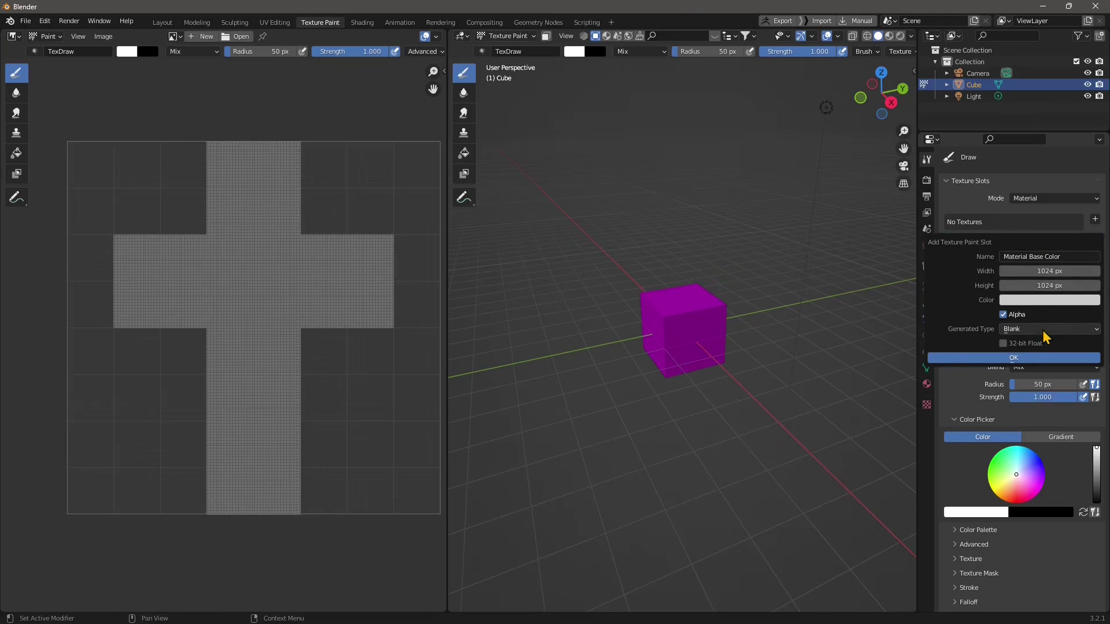
pyautogui.click(1011, 360)
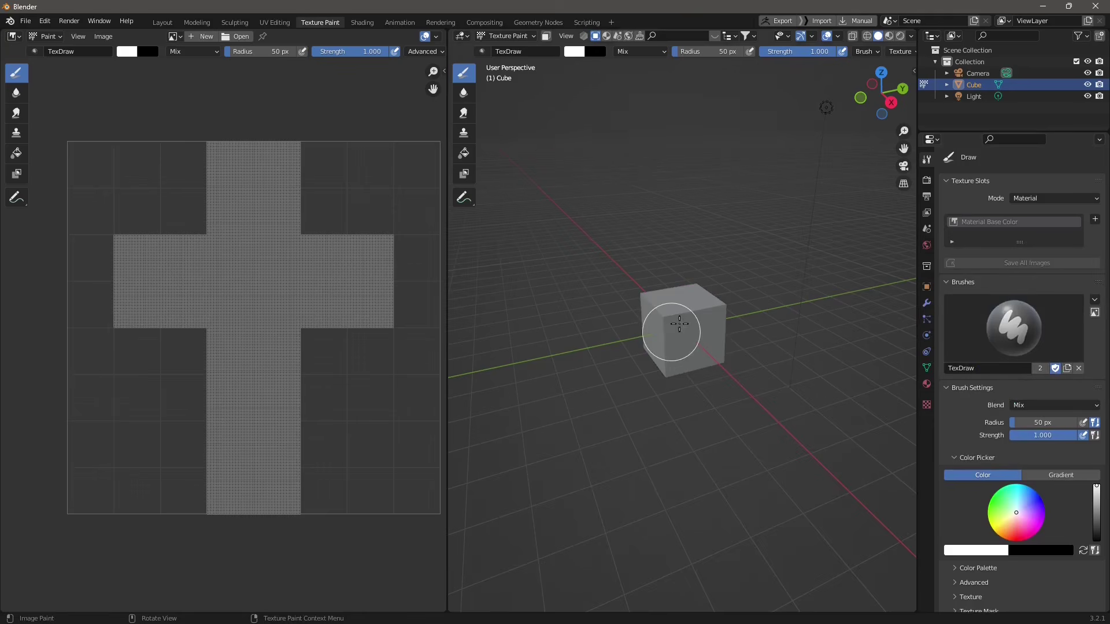
# Paint white texture strokes on the cube's +X and -Y faces.
pyautogui.moveTo(679, 323)
pyautogui.mouseDown()
pyautogui.moveTo(662, 323)
pyautogui.moveTo(688, 320)
pyautogui.moveTo(670, 328)
pyautogui.moveTo(679, 326)
pyautogui.mouseUp()
pyautogui.scroll(6, 676, 336)
pyautogui.moveTo(625, 357); pyautogui.dragTo(741, 354, button='middle')
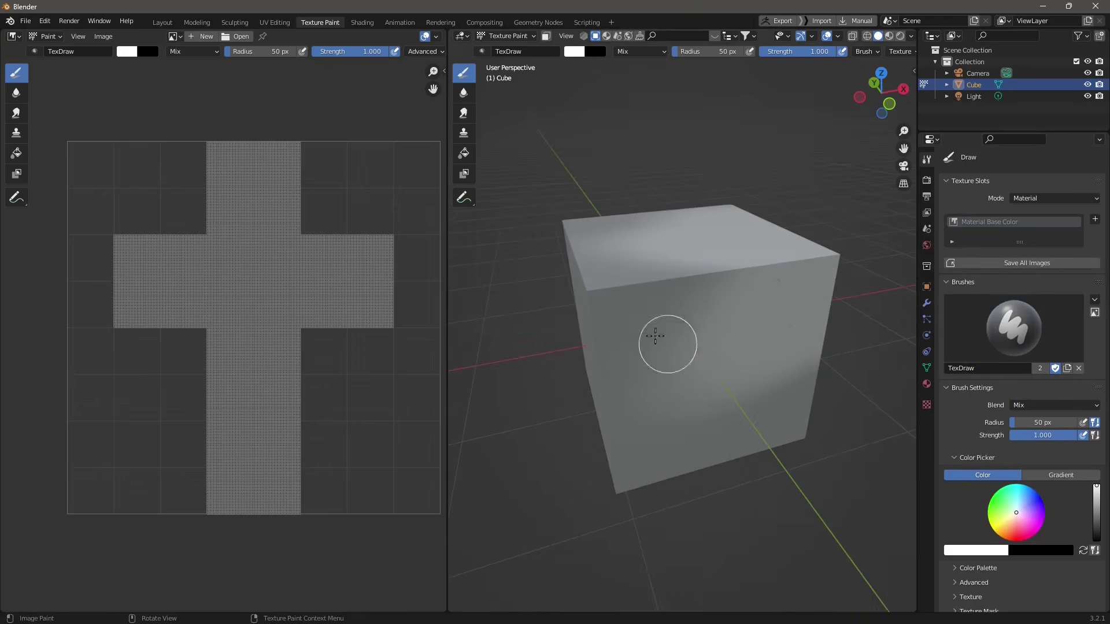
pyautogui.moveTo(654, 336); pyautogui.dragTo(656, 302)
# Set the brush colour to magenta and paint from the cube's -Y face across its top, plus a patch on the -X face.
pyautogui.click(568, 53)
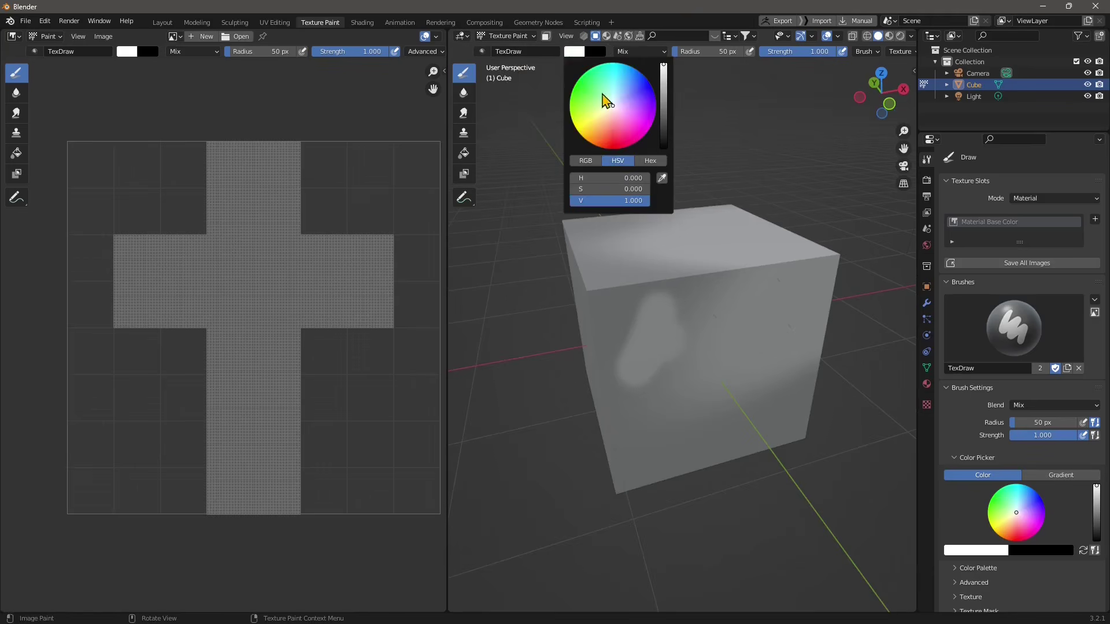
pyautogui.moveTo(578, 184); pyautogui.dragTo(645, 184)
pyautogui.moveTo(663, 327)
pyautogui.mouseDown()
pyautogui.moveTo(674, 231)
pyautogui.moveTo(688, 219)
pyautogui.mouseUp()
pyautogui.moveTo(688, 219); pyautogui.dragTo(751, 380, button='middle')
pyautogui.moveTo(746, 301)
pyautogui.mouseDown()
pyautogui.moveTo(650, 364)
pyautogui.moveTo(716, 385)
pyautogui.mouseUp()
pyautogui.scroll(-3, 716, 365)
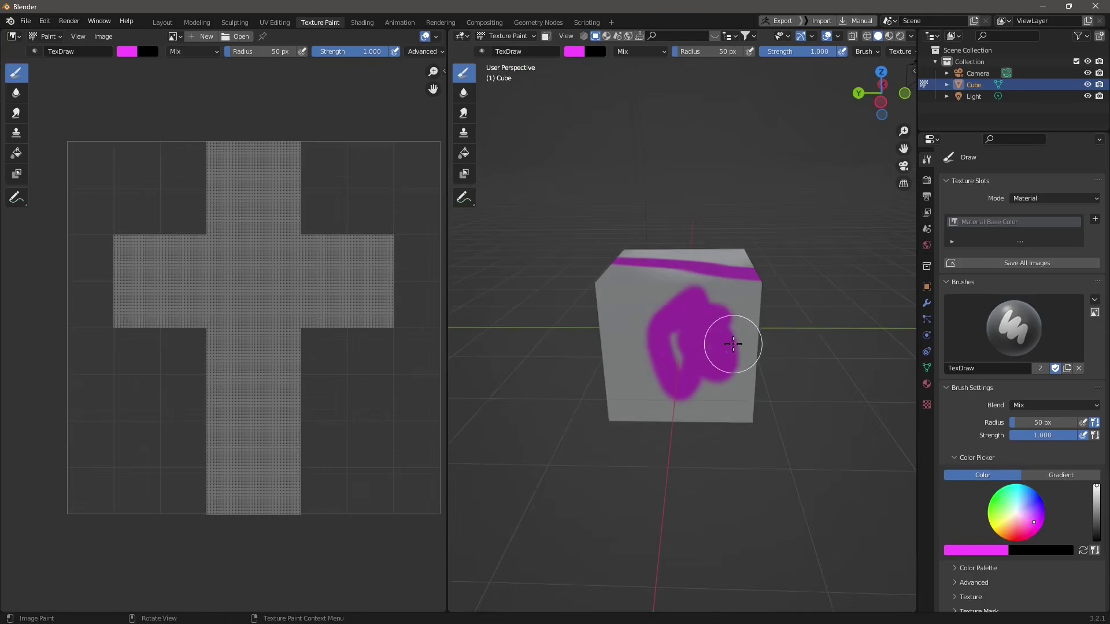
pyautogui.scroll(-1, 233, 306)
pyautogui.scroll(1, 233, 306)
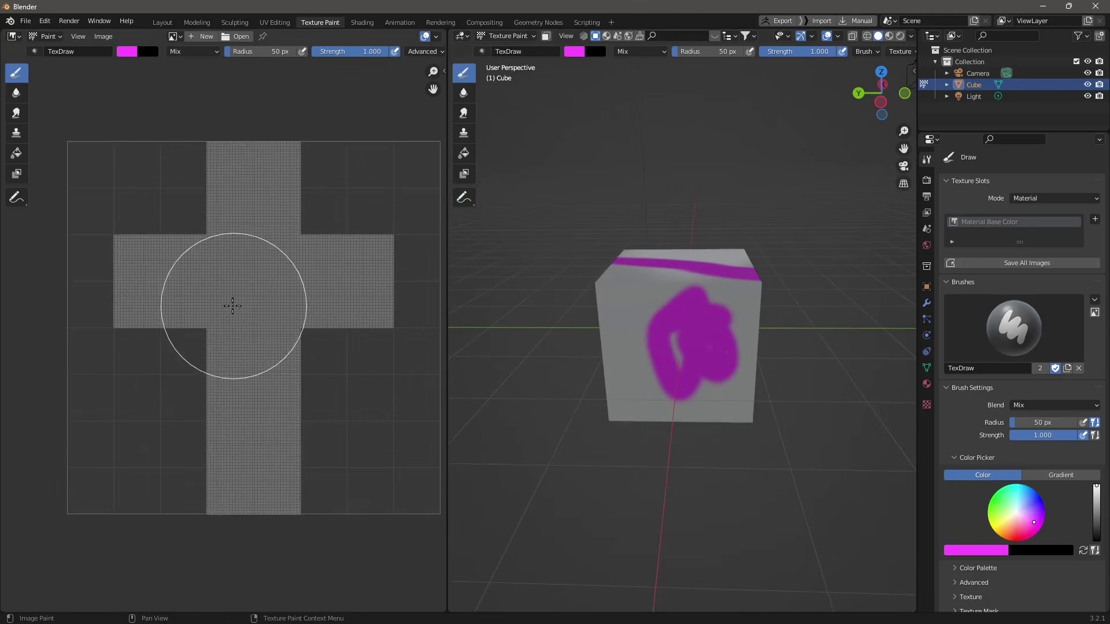
# Paint a magenta patch across the middle of the cube's +Y face.
pyautogui.moveTo(615, 369); pyautogui.dragTo(708, 344)
pyautogui.moveTo(709, 344); pyautogui.dragTo(639, 347, button='middle')
pyautogui.moveTo(639, 347); pyautogui.dragTo(601, 350)
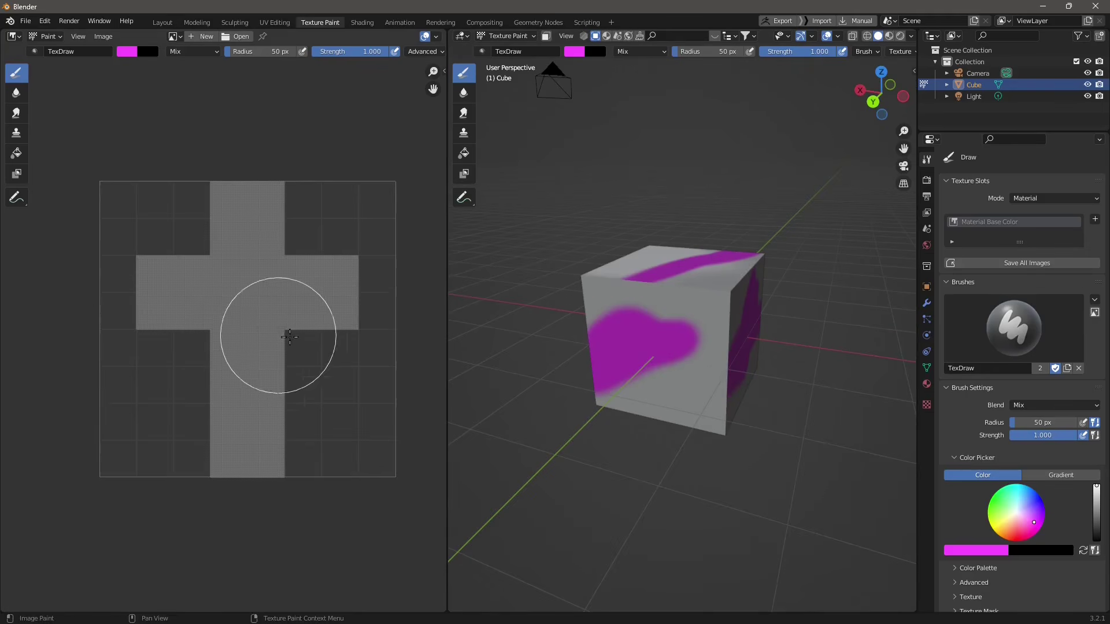
# Show the Material Base Color image behind the UV layout in the image editor.
pyautogui.scroll(1, 293, 317)
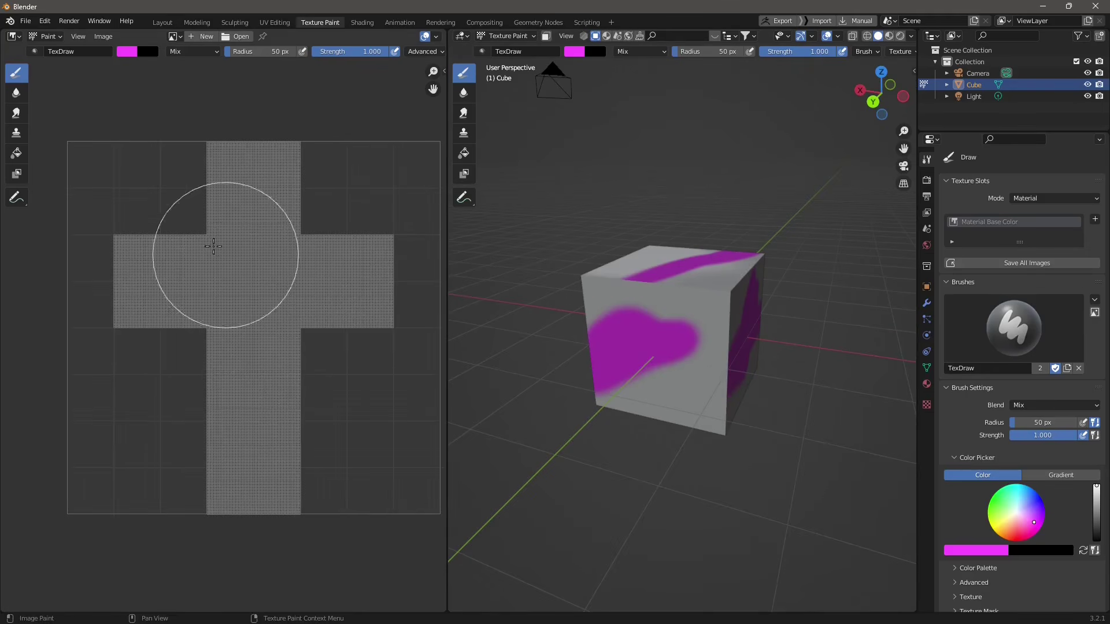
pyautogui.click(174, 36)
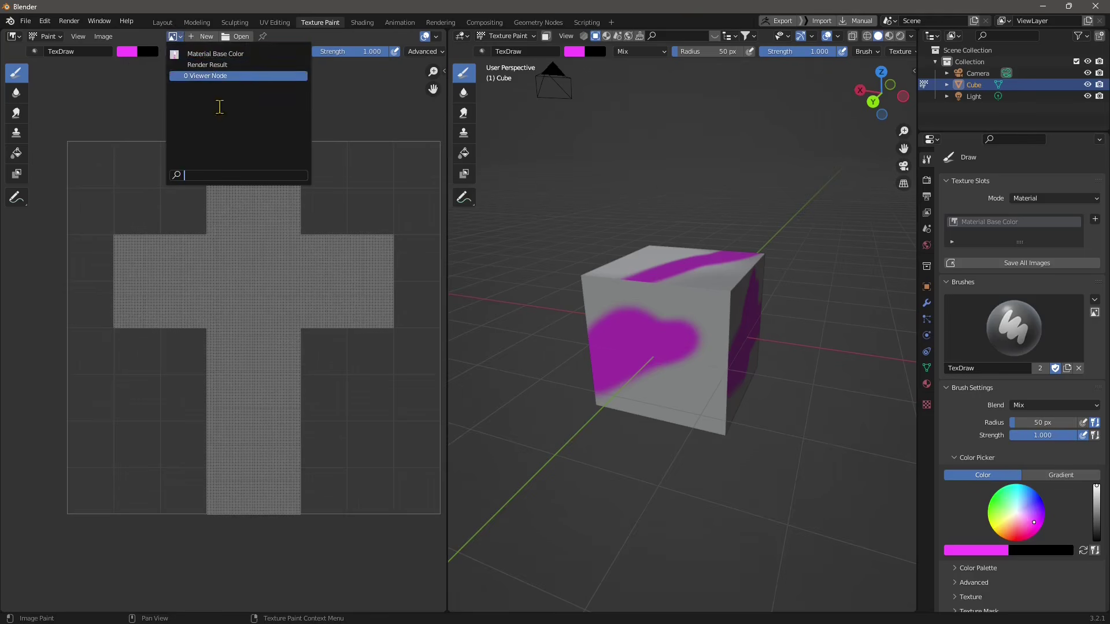
pyautogui.click(219, 54)
pyautogui.scroll(-7, 233, 225)
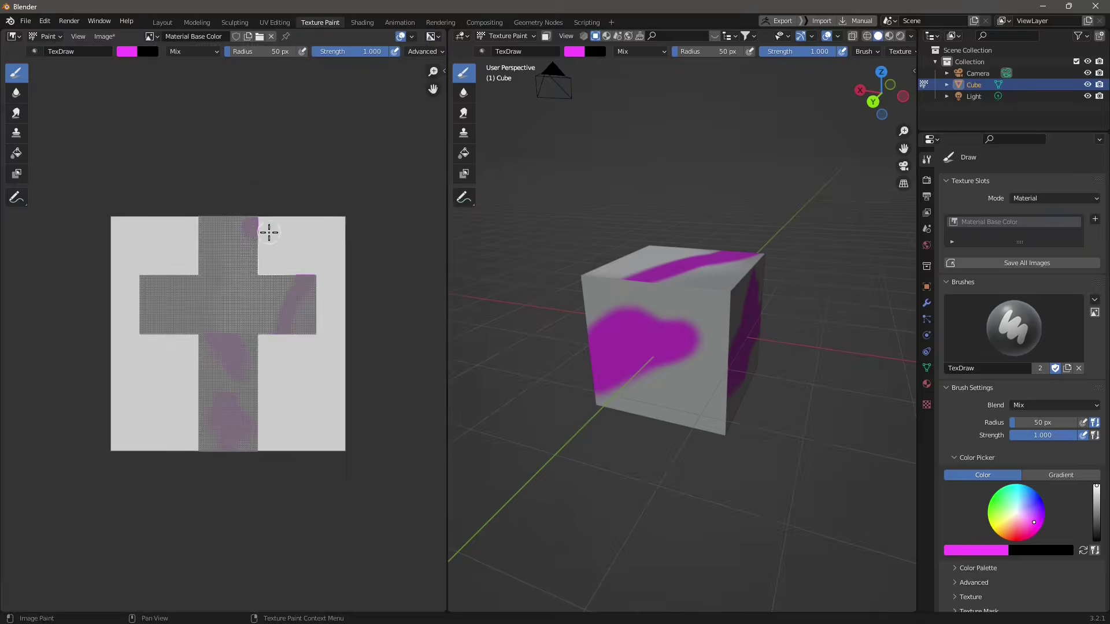
pyautogui.scroll(1, 267, 231)
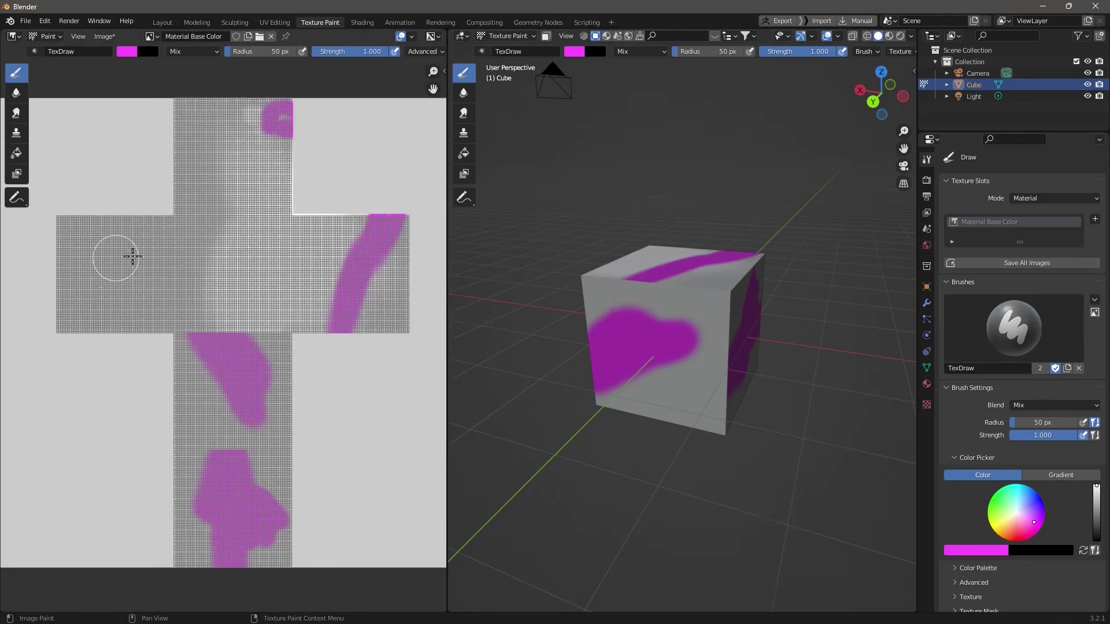
# Paint magenta strokes directly on the texture image across the central, upper and side squares of the UV layout.
pyautogui.moveTo(129, 275)
pyautogui.mouseDown()
pyautogui.moveTo(174, 275)
pyautogui.moveTo(233, 214)
pyautogui.mouseUp()
pyautogui.moveTo(254, 254)
pyautogui.mouseDown()
pyautogui.moveTo(293, 255)
pyautogui.moveTo(338, 296)
pyautogui.mouseUp()
pyautogui.moveTo(242, 301)
pyautogui.mouseDown()
pyautogui.moveTo(133, 292)
pyautogui.moveTo(98, 238)
pyautogui.moveTo(167, 254)
pyautogui.mouseUp()
pyautogui.moveTo(640, 392)
pyautogui.mouseDown(button='middle')
pyautogui.moveTo(750, 358)
pyautogui.moveTo(614, 384)
pyautogui.mouseUp(button='middle')
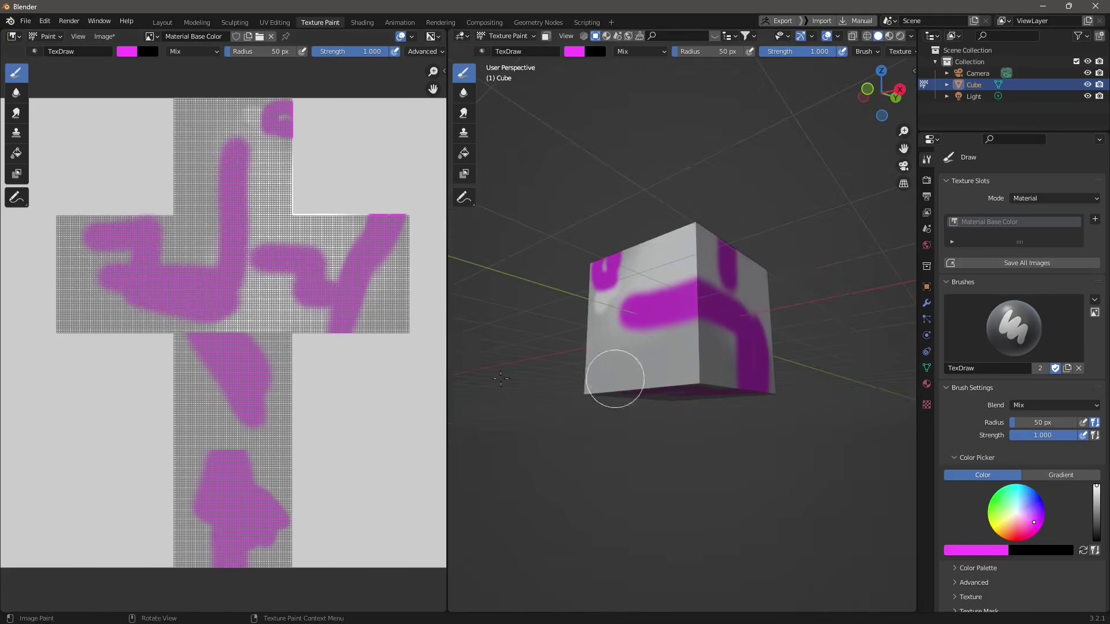
# Add a short magenta stroke on the image near the lower edge of the UV layout's central square.
pyautogui.scroll(6, 284, 272)
pyautogui.moveTo(284, 272)
pyautogui.mouseDown()
pyautogui.moveTo(330, 228)
pyautogui.moveTo(315, 214)
pyautogui.mouseUp()
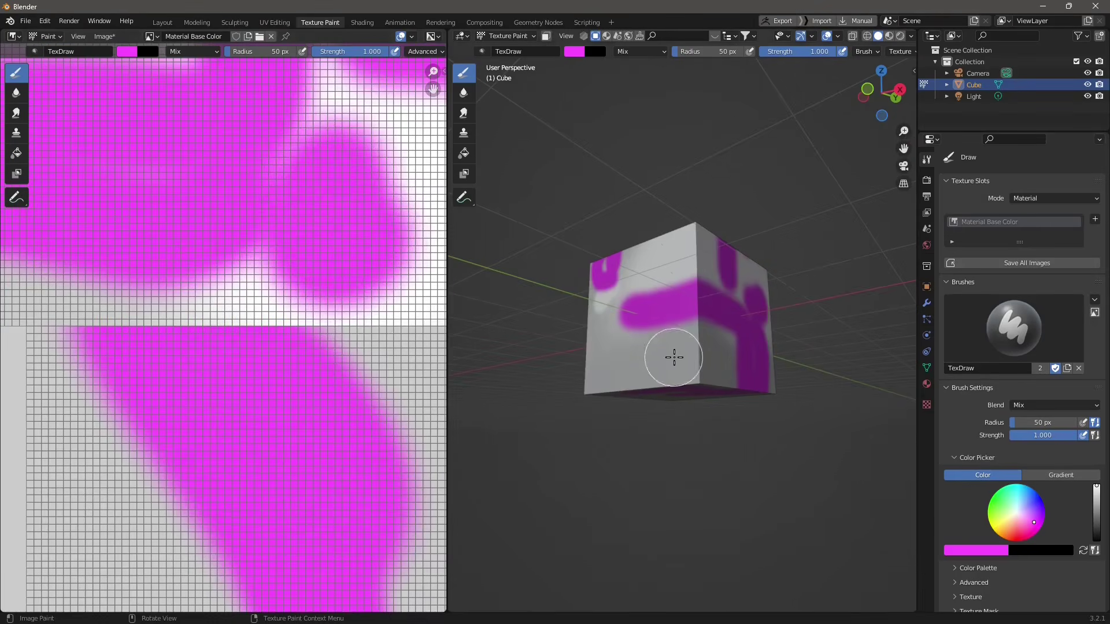
pyautogui.moveTo(629, 332)
pyautogui.mouseDown(button='middle')
pyautogui.moveTo(613, 324)
pyautogui.moveTo(529, 378)
pyautogui.mouseUp(button='middle')
pyautogui.scroll(-6, 347, 390)
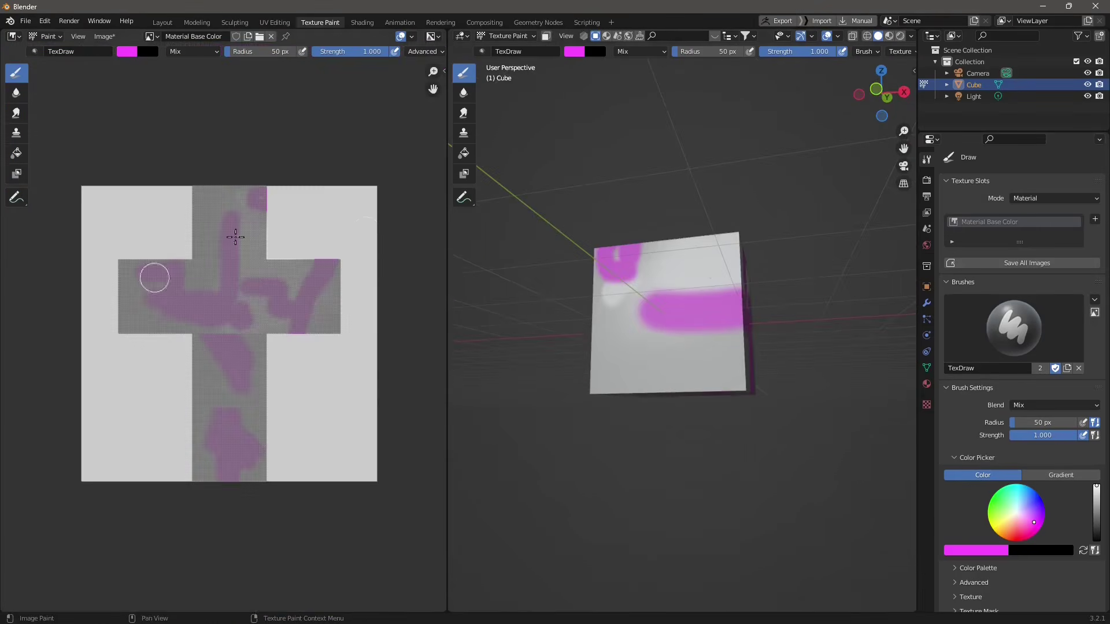
# Examine up close the magenta paint and UV grid around the lower edge of the UV layout's central square.
pyautogui.scroll(1, 639, 297)
pyautogui.scroll(1, 205, 337)
pyautogui.scroll(1, 205, 337)
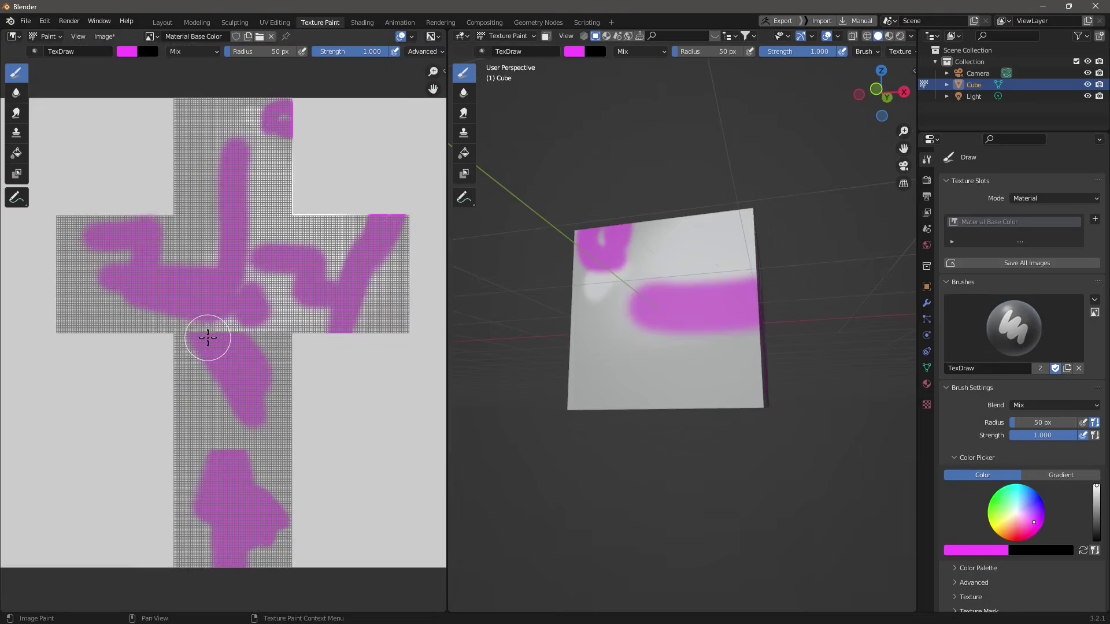
pyautogui.scroll(7, 196, 255)
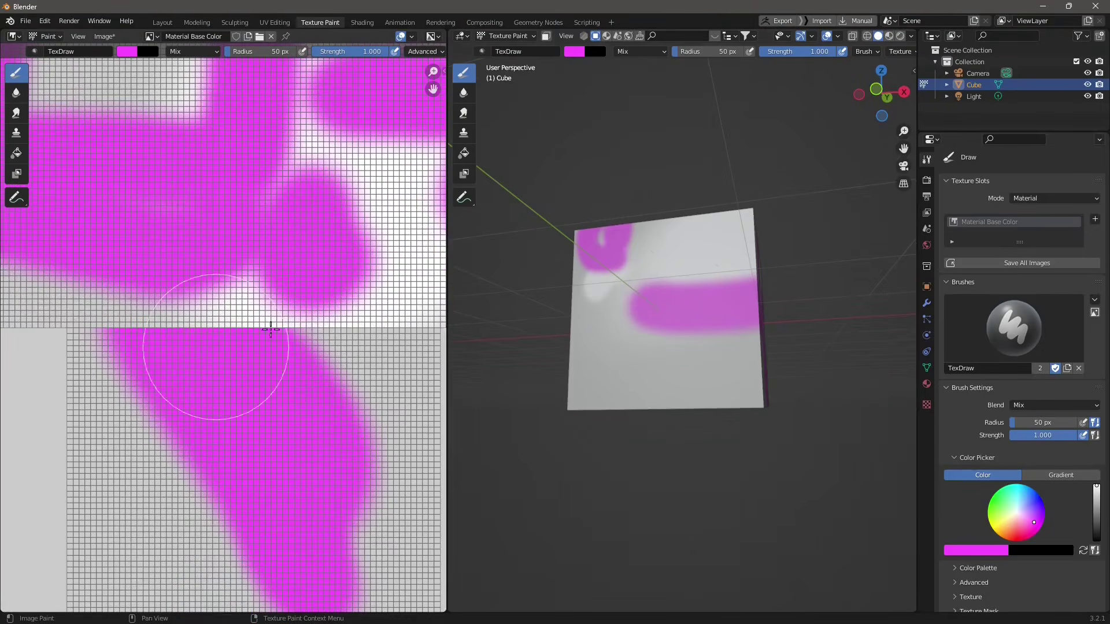
pyautogui.scroll(-3, 701, 322)
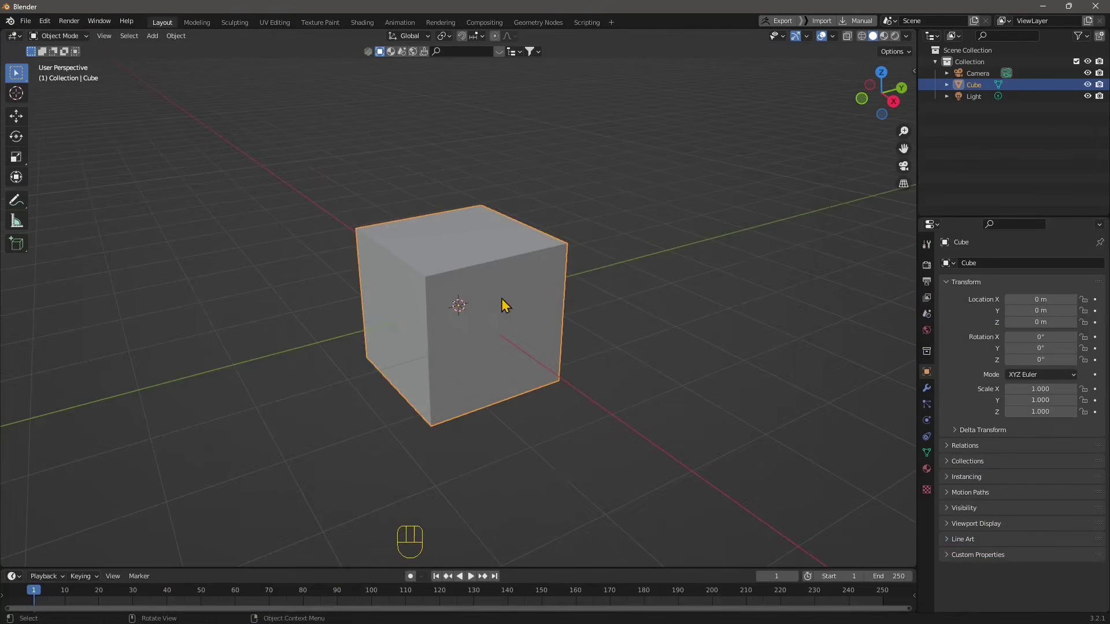
# Switch to the Texture Paint workspace and put the cube into Vertex Paint mode.
pyautogui.keyDown('shift'); pyautogui.moveTo(520, 323); pyautogui.dragTo(600, 335, button='middle'); pyautogui.keyUp('shift')
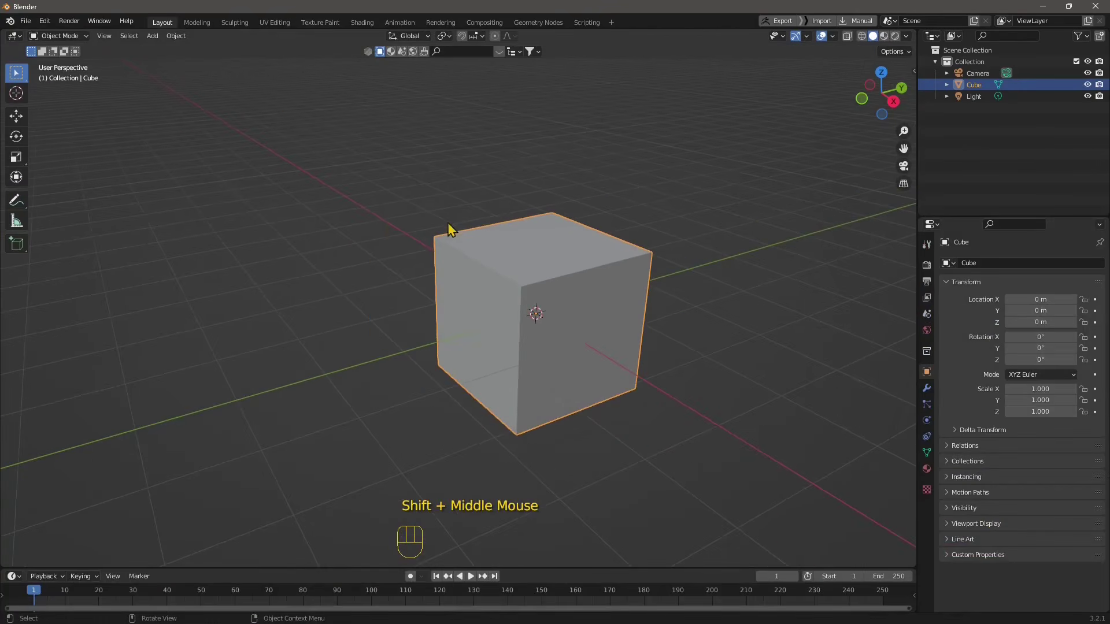
pyautogui.click(307, 23)
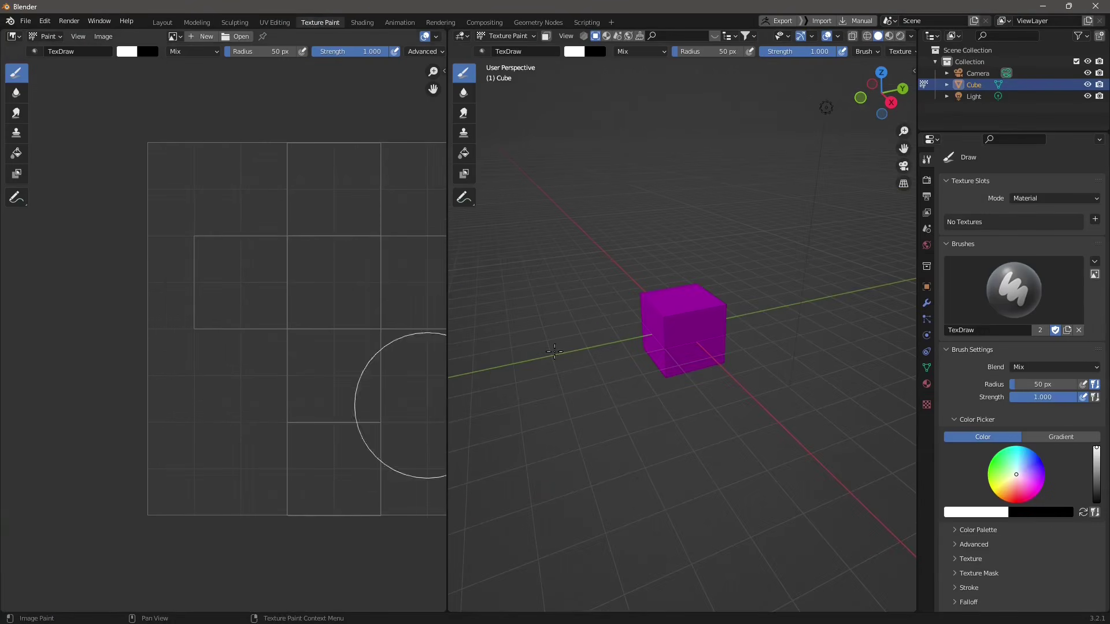
pyautogui.scroll(3, 718, 329)
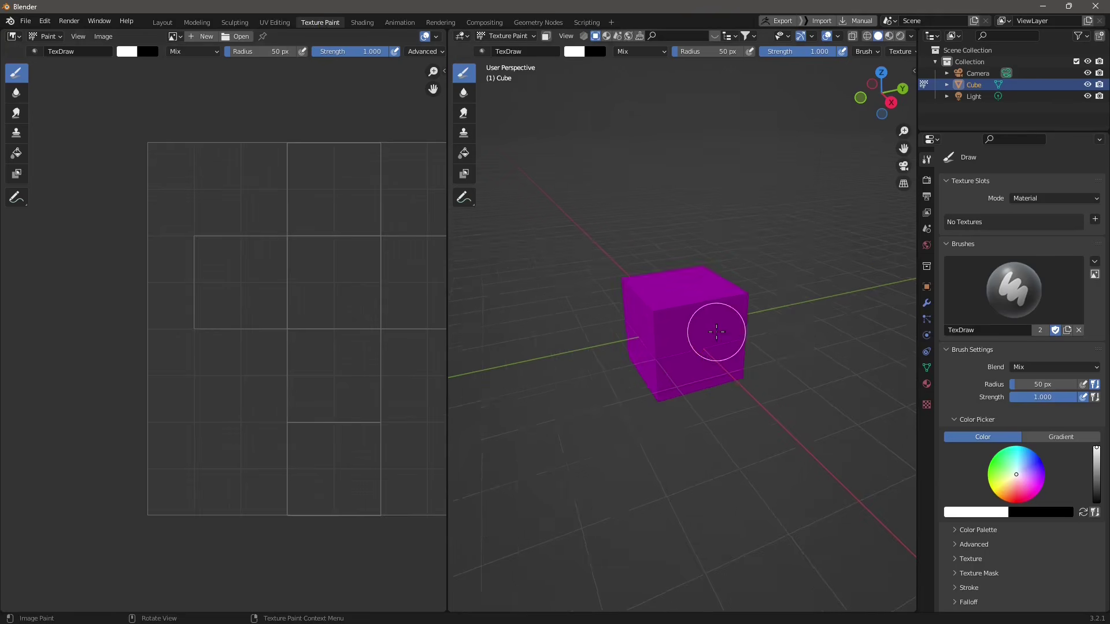
pyautogui.click(504, 36)
pyautogui.click(503, 88)
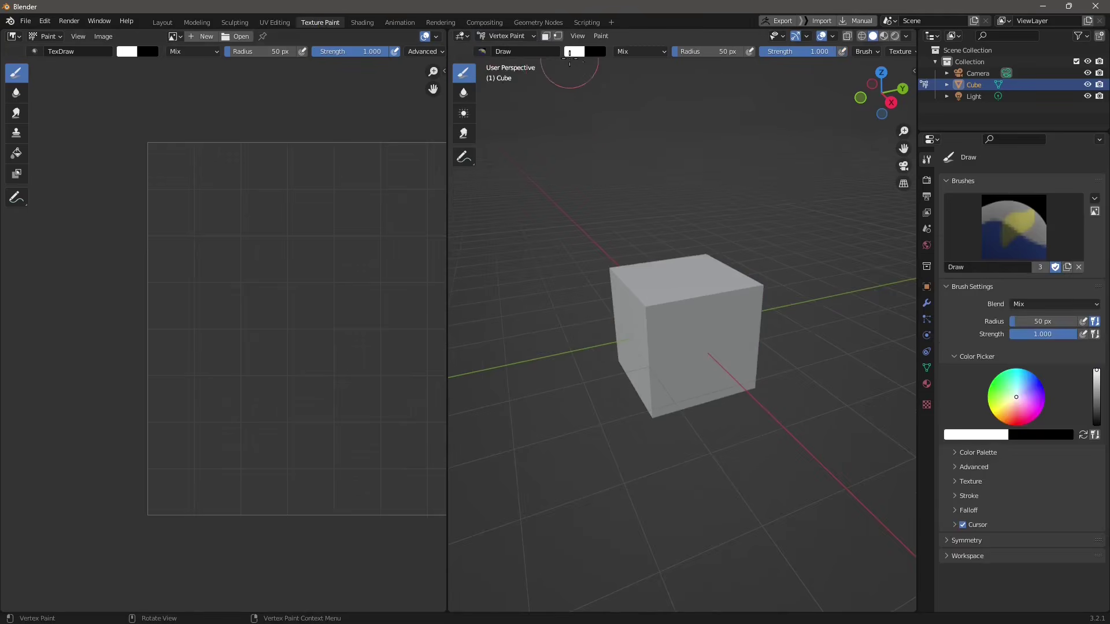
# Set the vertex paint colour to pinkish red and paint the cube's nearest upper corner.
pyautogui.click(574, 51)
pyautogui.click(625, 135)
pyautogui.moveTo(655, 312); pyautogui.dragTo(652, 285)
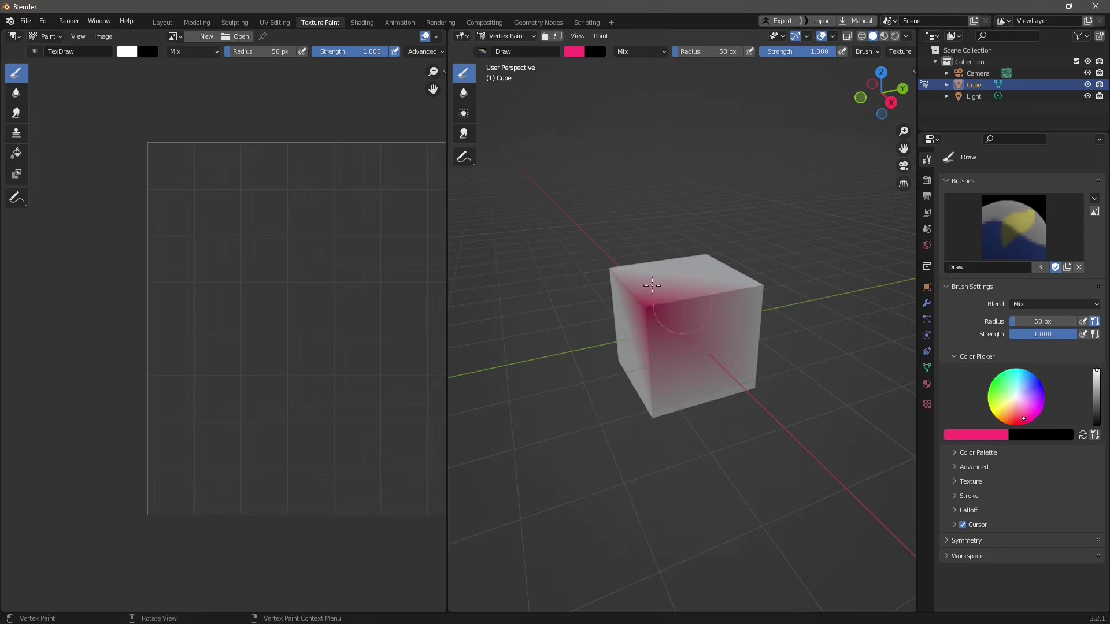
# Return the cube to Texture Paint mode and start a Base Color paint slot named "Texture Paitnt".
pyautogui.click(504, 36)
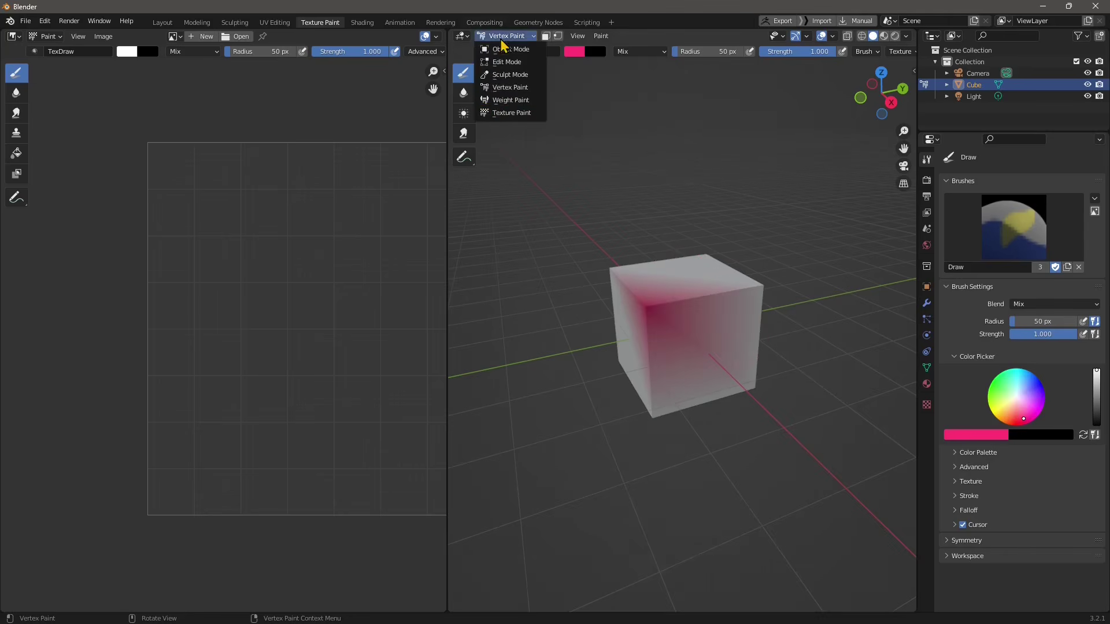
pyautogui.click(497, 116)
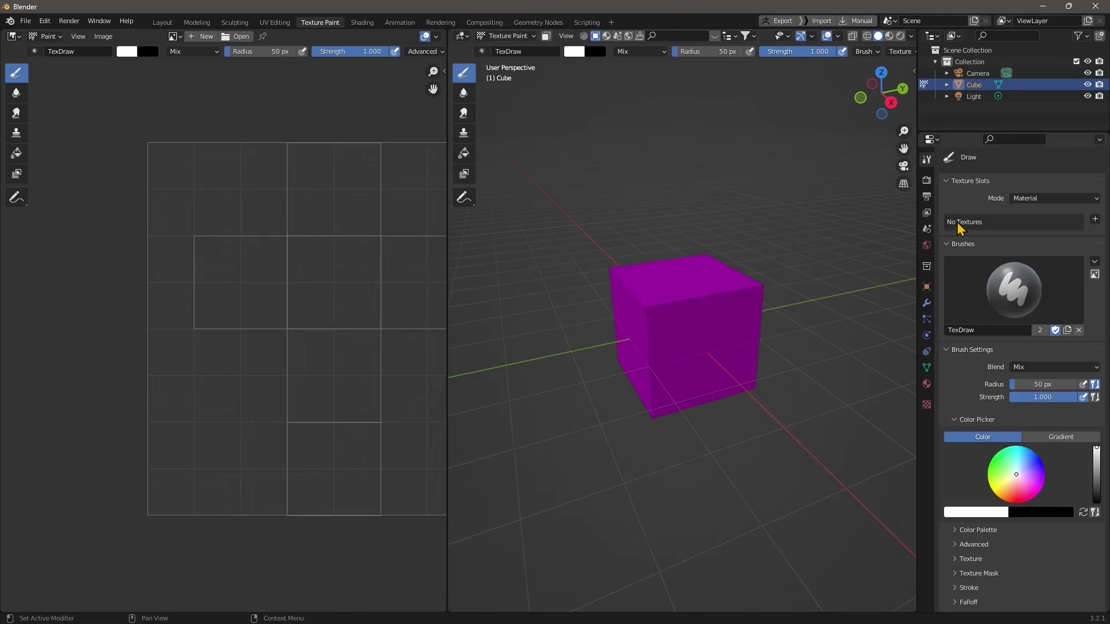
pyautogui.click(1095, 218)
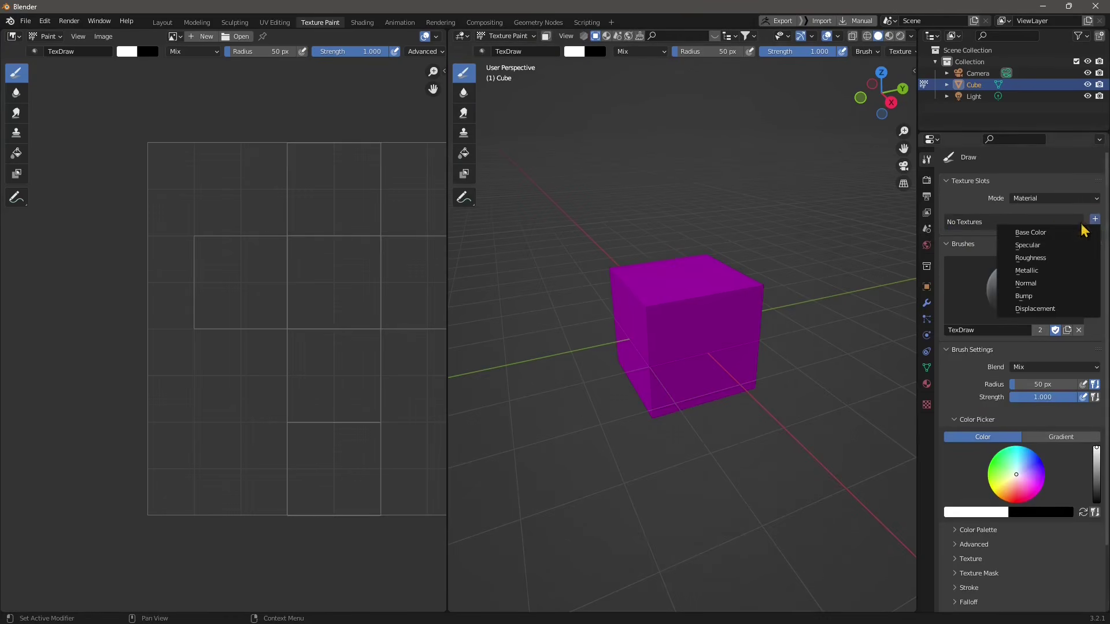
pyautogui.click(1031, 234)
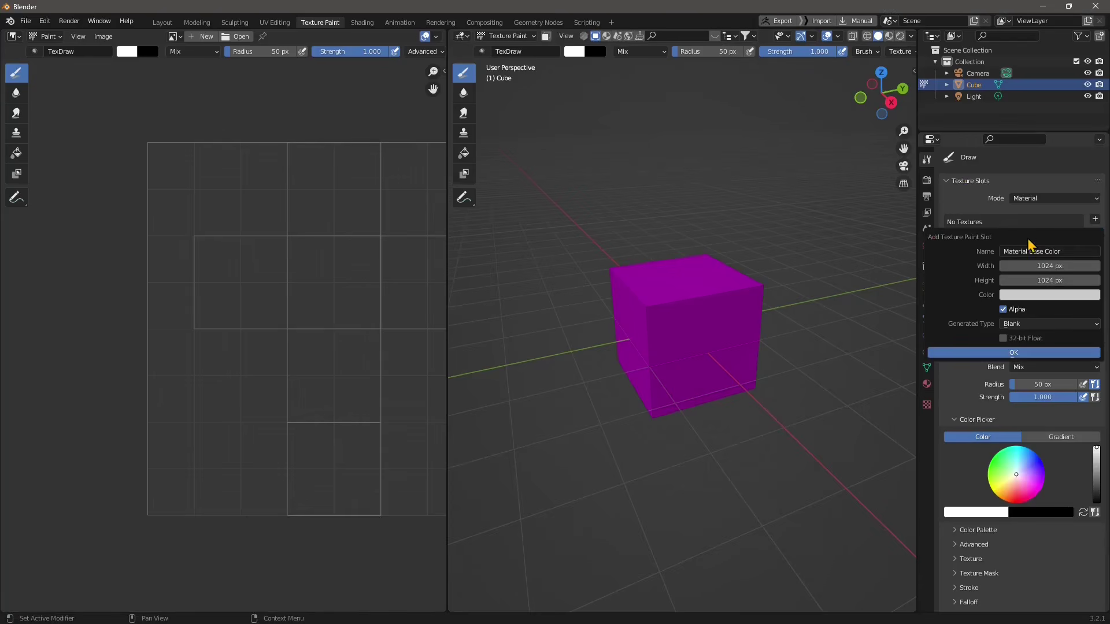
pyautogui.click(1036, 252)
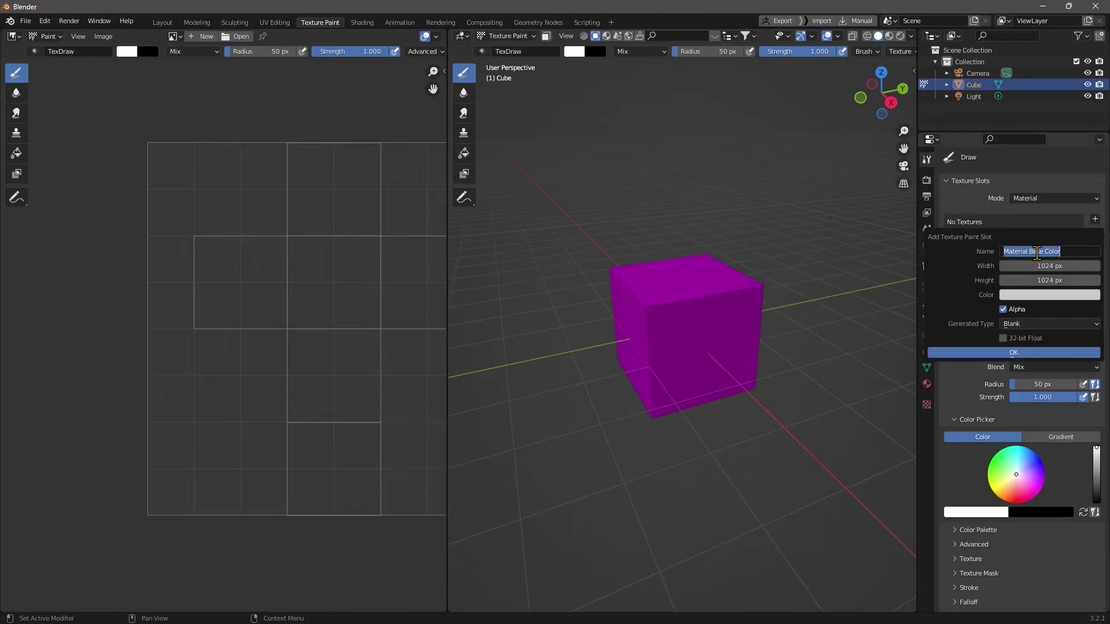
pyautogui.write('Texture Paitnt')
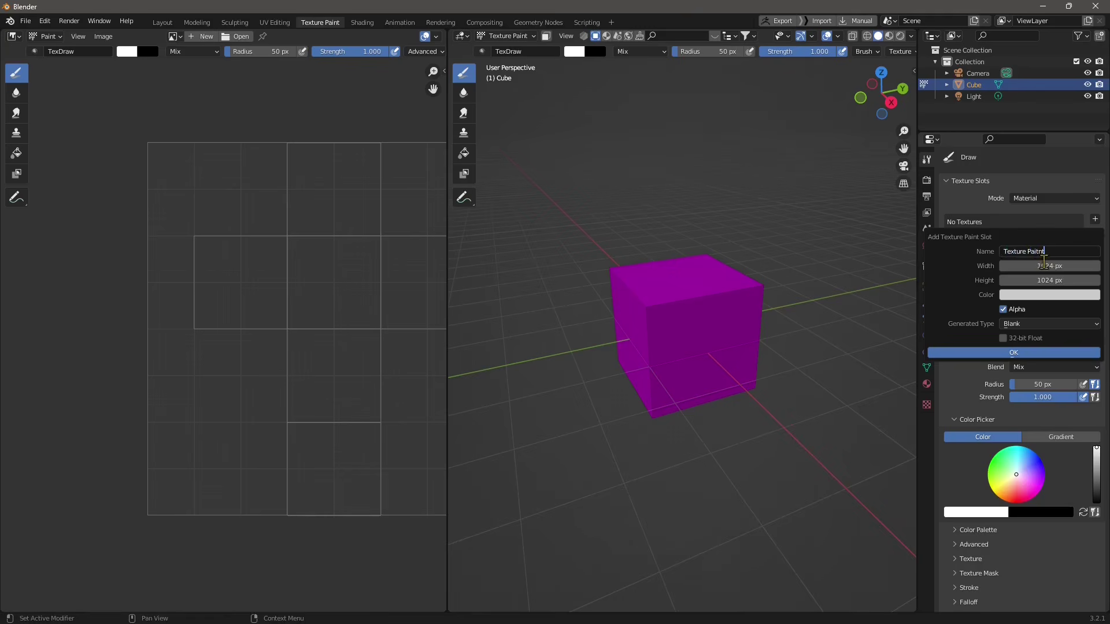
# Set the new paint slot's width and height to 4096 px.
pyautogui.click(1026, 265)
pyautogui.click(1021, 267)
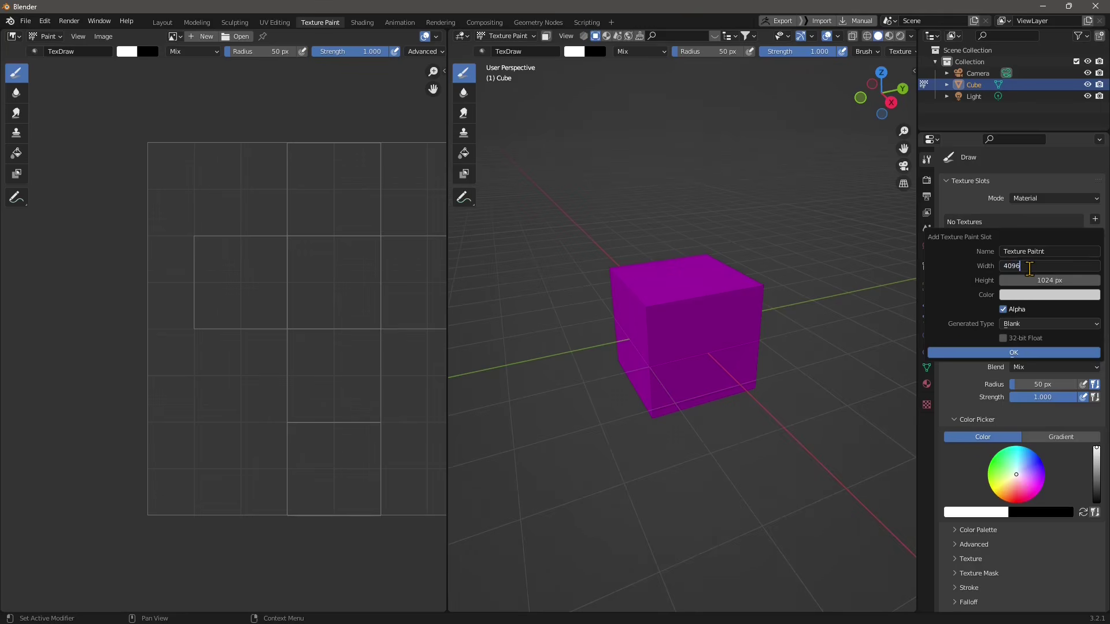
pyautogui.click(1041, 280)
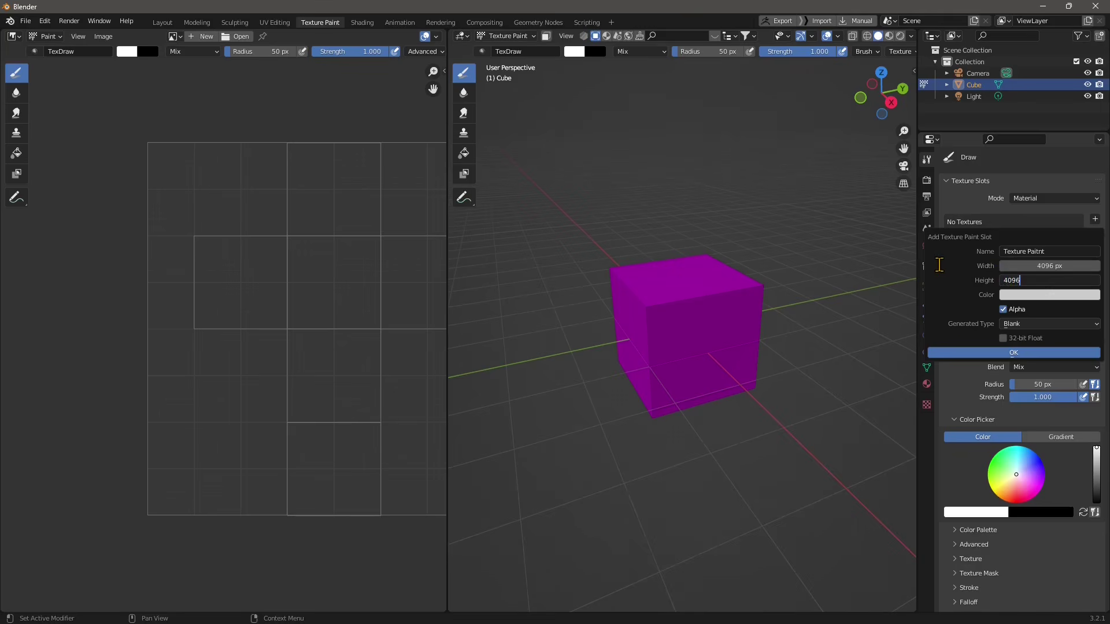
pyautogui.press('Return')
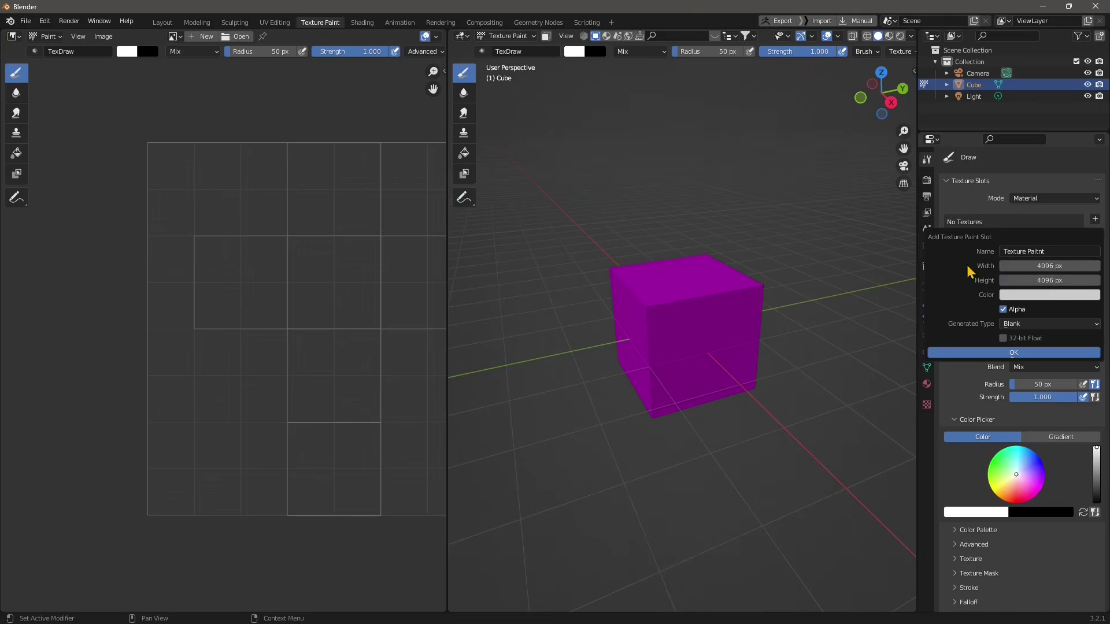
# Give the paint slot a dark yellow colour, choose Color Grid as its generated type, and create it.
pyautogui.click(1025, 297)
pyautogui.click(1011, 193)
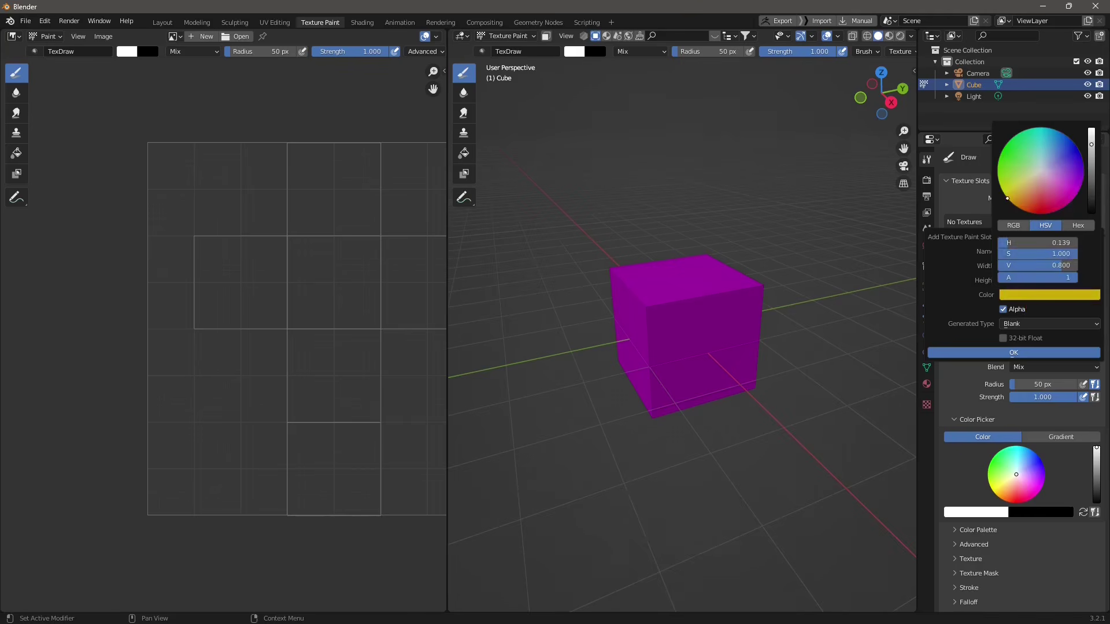
pyautogui.click(1035, 323)
pyautogui.click(1016, 349)
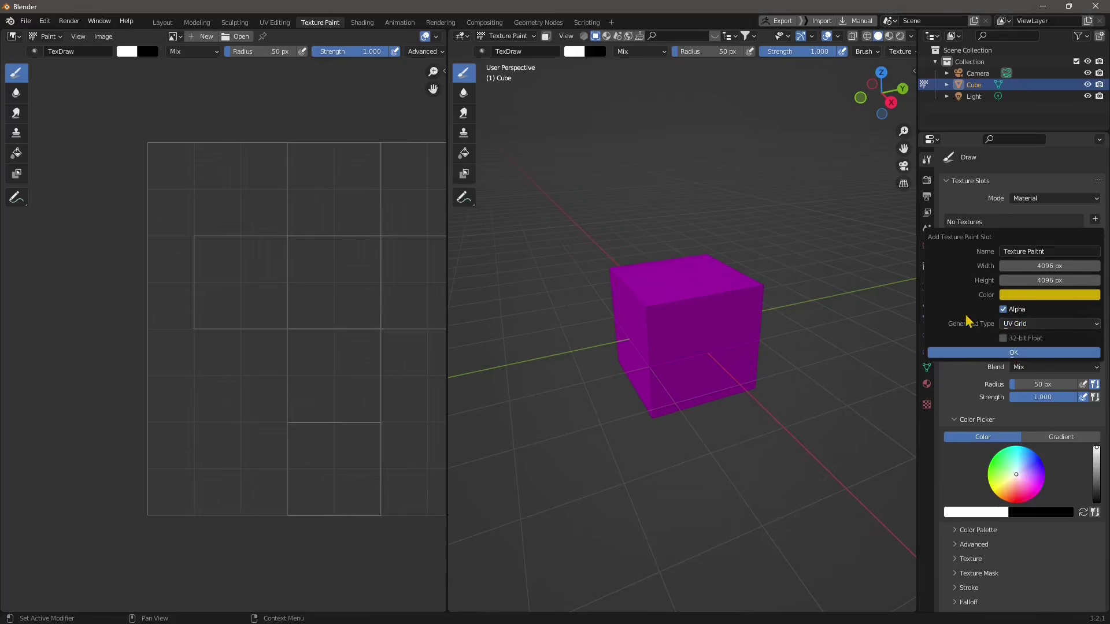
pyautogui.click(1032, 323)
pyautogui.click(1042, 368)
pyautogui.click(1060, 350)
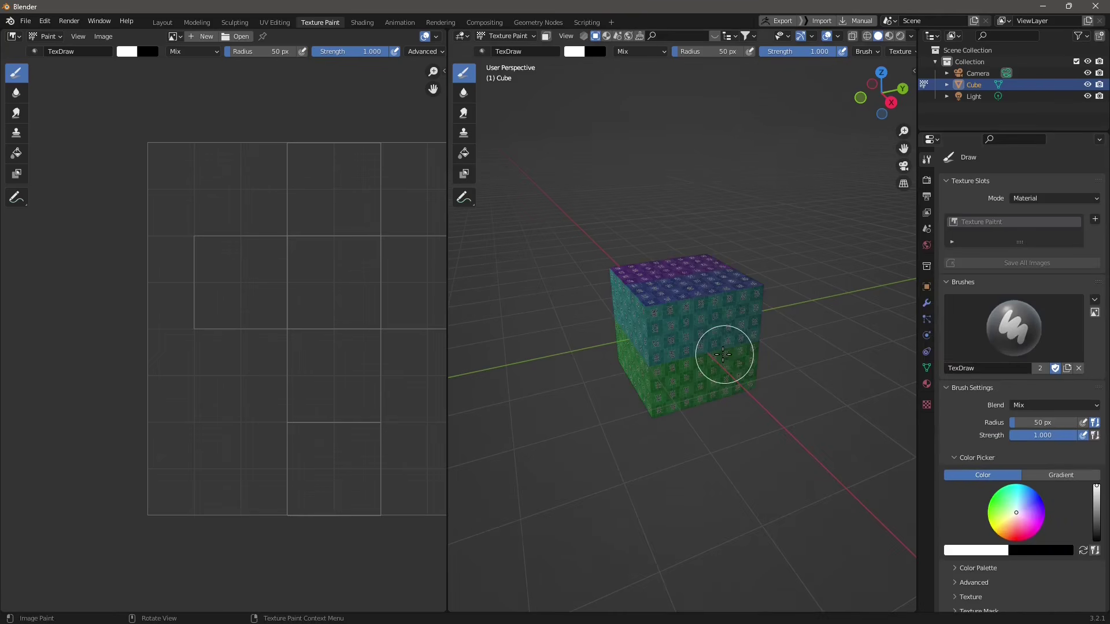
# Examine the colour grid texture on the cube's faces from close up and from another side.
pyautogui.scroll(4, 694, 359)
pyautogui.scroll(-1, 752, 324)
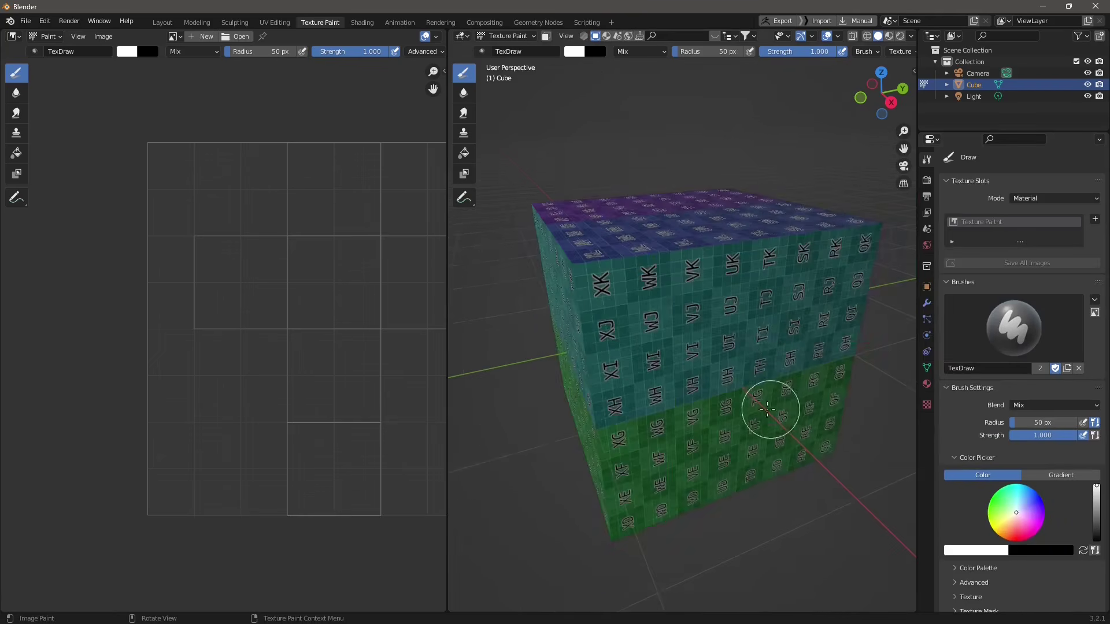
pyautogui.moveTo(767, 409); pyautogui.dragTo(761, 381, button='middle')
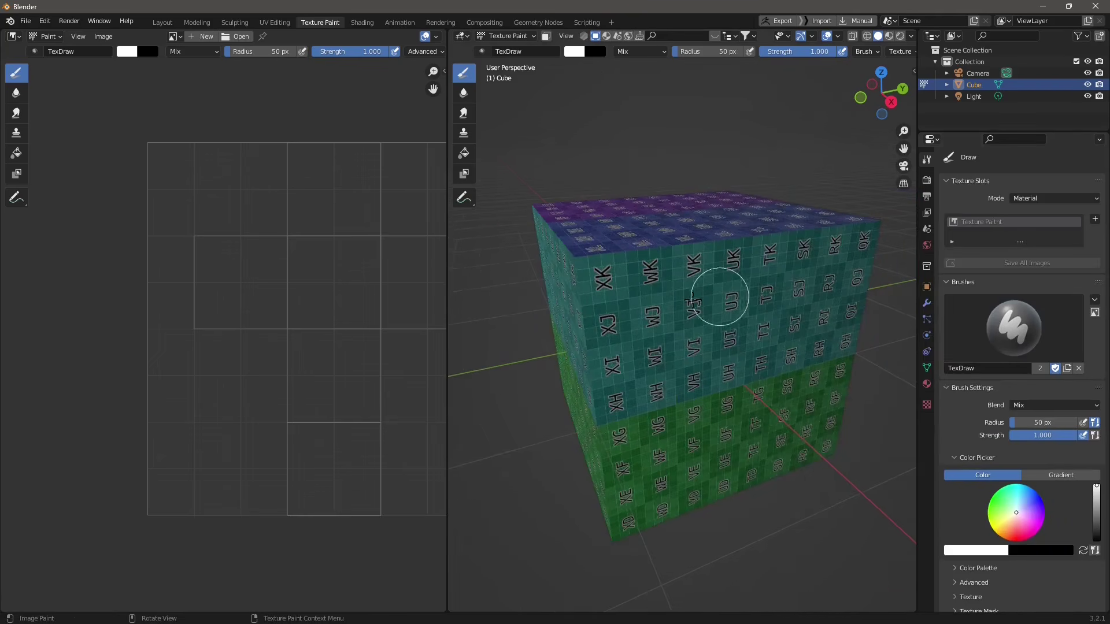
pyautogui.scroll(-3, 694, 298)
pyautogui.moveTo(723, 293); pyautogui.dragTo(809, 370, button='middle')
pyautogui.scroll(-2, 224, 297)
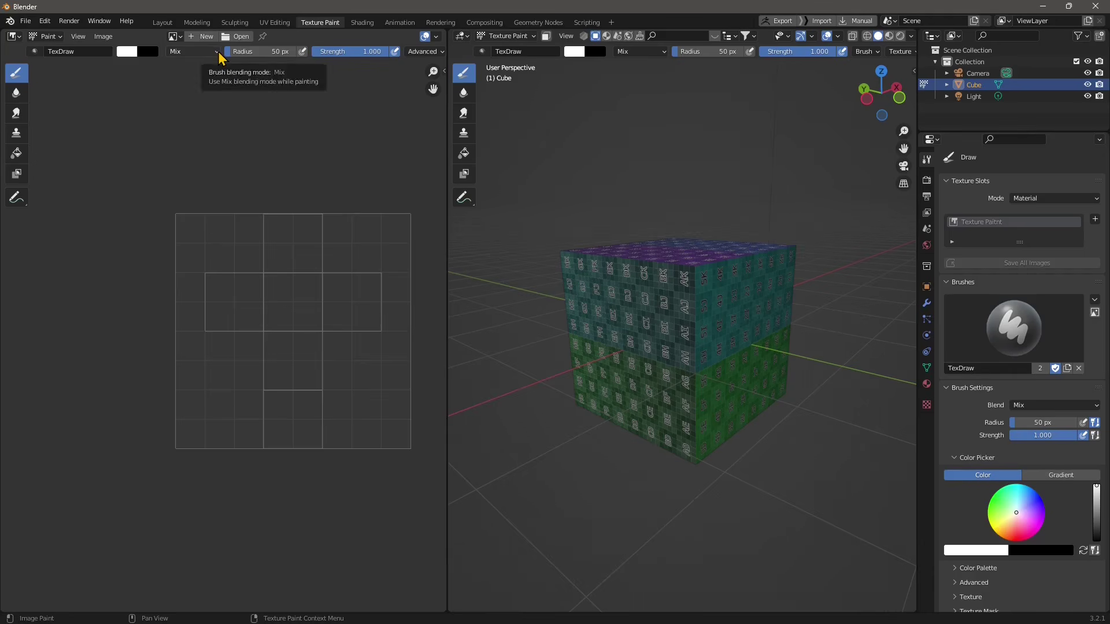
# Show the whole "Texture Paitnt" image in the image editor.
pyautogui.click(174, 36)
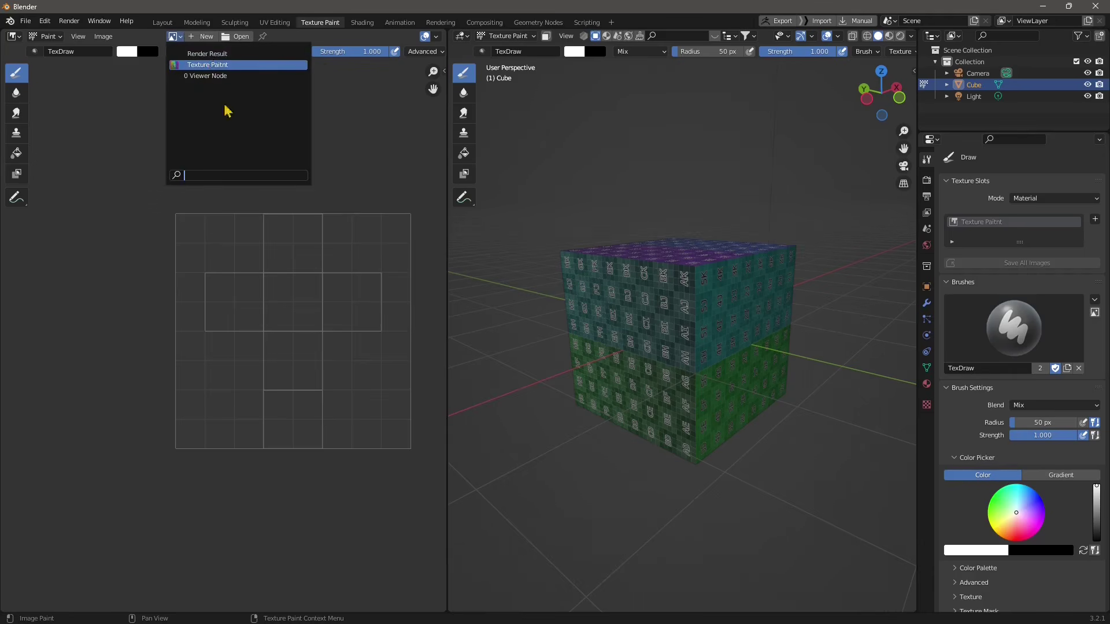
pyautogui.press('Return')
pyautogui.scroll(-10, 263, 391)
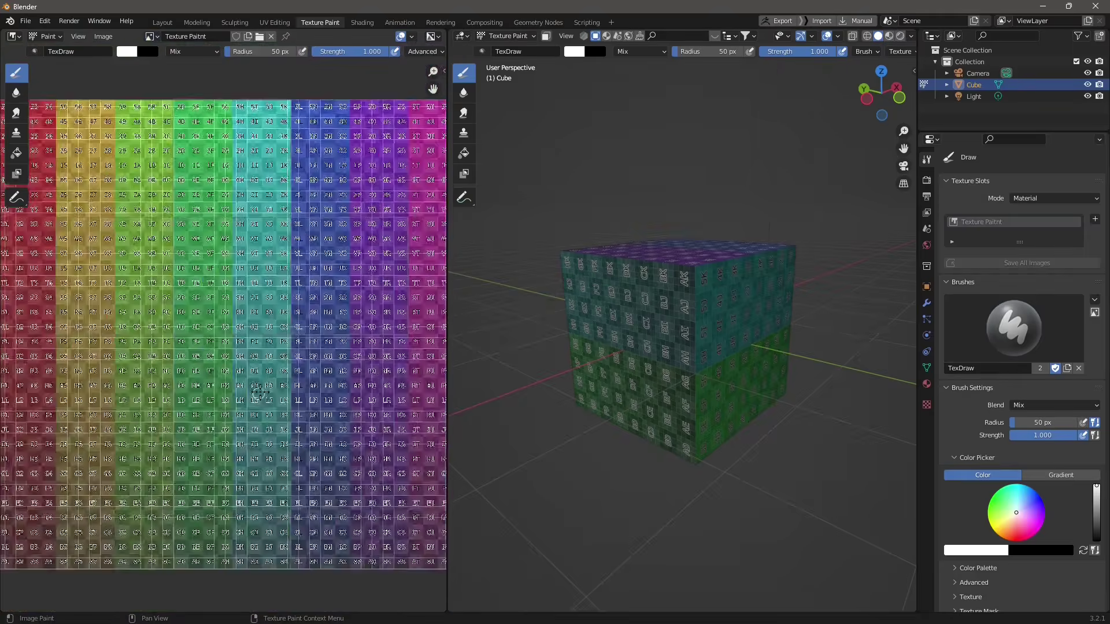
pyautogui.scroll(2, 245, 287)
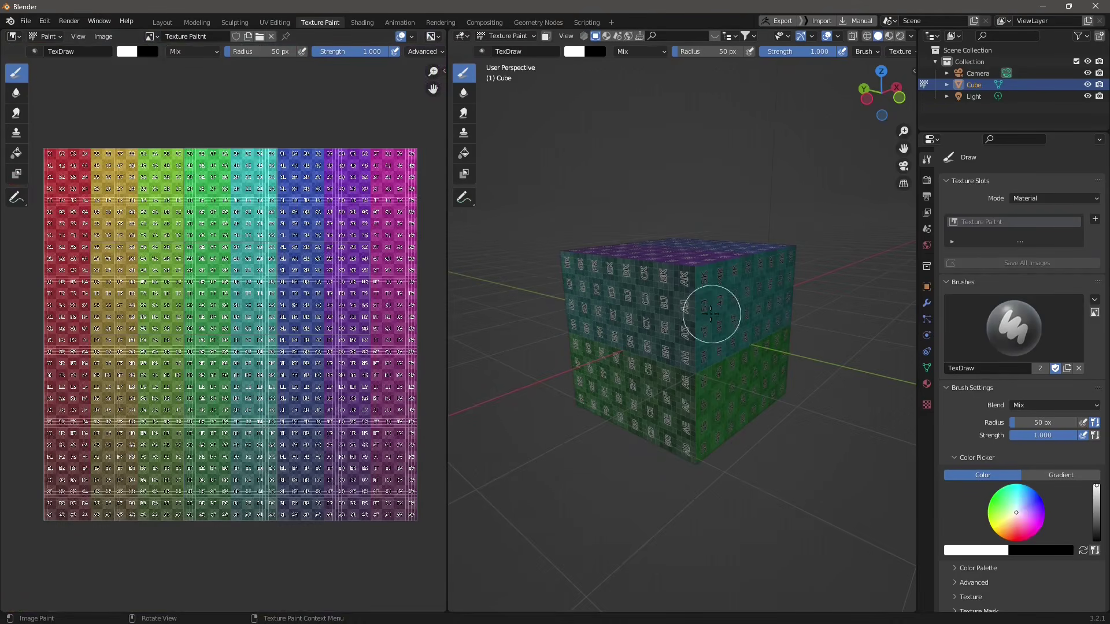
# Paint white strokes over several sides and the top of the colour-grid cube.
pyautogui.moveTo(664, 301)
pyautogui.mouseDown()
pyautogui.moveTo(637, 317)
pyautogui.moveTo(653, 367)
pyautogui.mouseUp()
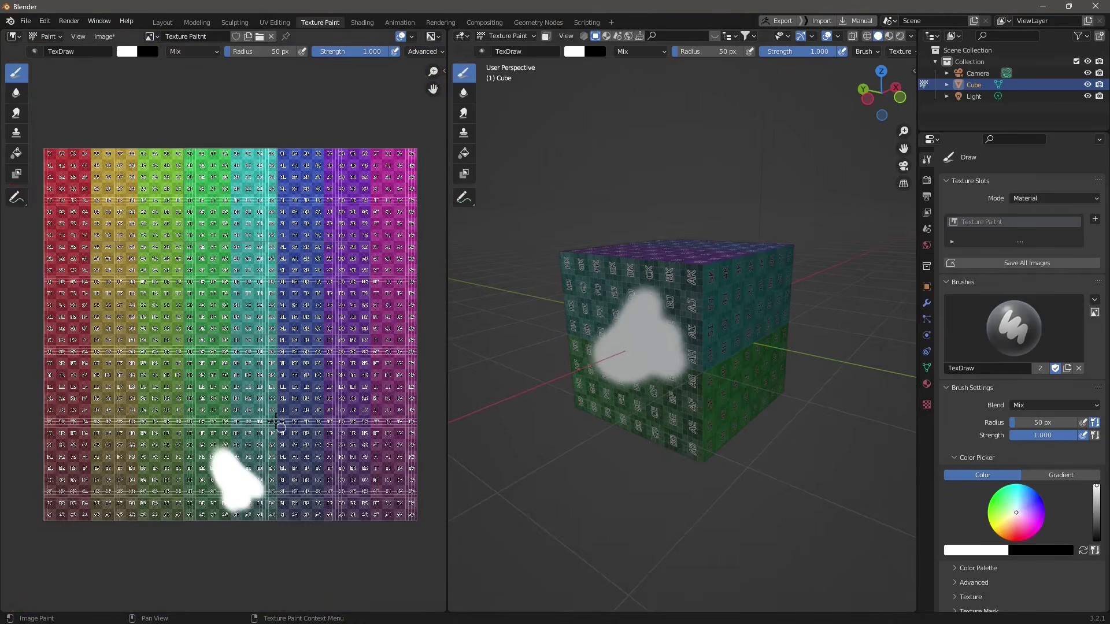
pyautogui.moveTo(705, 378); pyautogui.dragTo(670, 376, button='middle')
pyautogui.moveTo(665, 382)
pyautogui.mouseDown()
pyautogui.moveTo(724, 362)
pyautogui.moveTo(691, 317)
pyautogui.moveTo(741, 376)
pyautogui.mouseUp()
pyautogui.moveTo(741, 376); pyautogui.dragTo(677, 344, button='middle')
pyautogui.moveTo(676, 344)
pyautogui.mouseDown()
pyautogui.moveTo(664, 268)
pyautogui.moveTo(712, 248)
pyautogui.moveTo(704, 219)
pyautogui.mouseUp()
pyautogui.moveTo(726, 387); pyautogui.dragTo(578, 331, button='middle')
pyautogui.moveTo(652, 297)
pyautogui.mouseDown()
pyautogui.moveTo(674, 258)
pyautogui.moveTo(710, 320)
pyautogui.mouseUp()
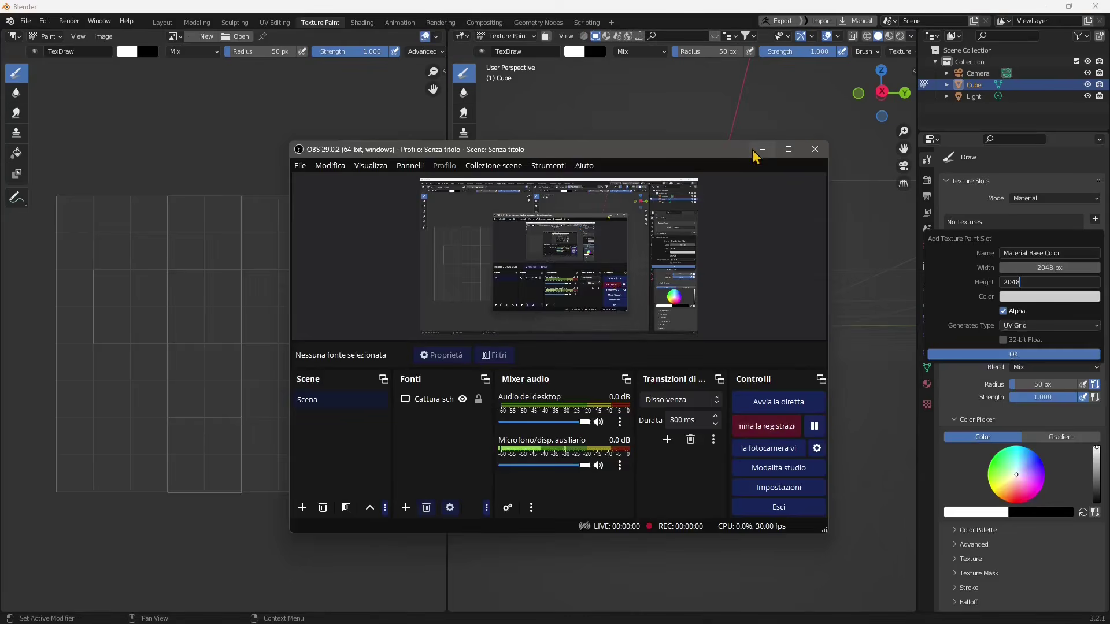
# Create the Material Base Color paint slot with a height of 2048 px and show its image in the image editor.
pyautogui.click(1025, 282)
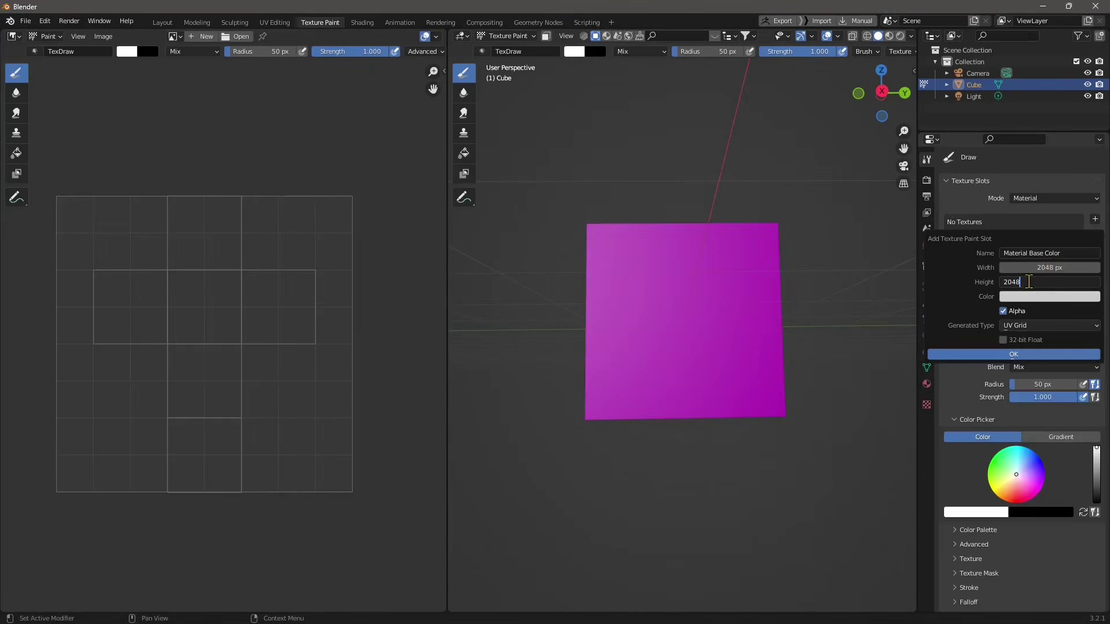
pyautogui.write('2048')
pyautogui.click(1013, 354)
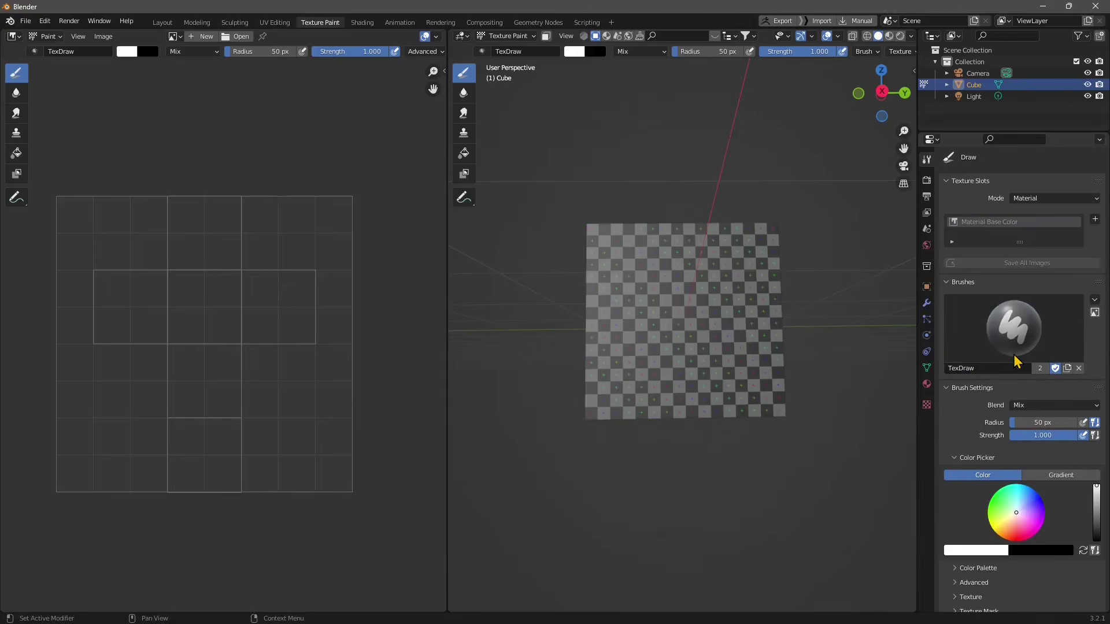
pyautogui.click(173, 36)
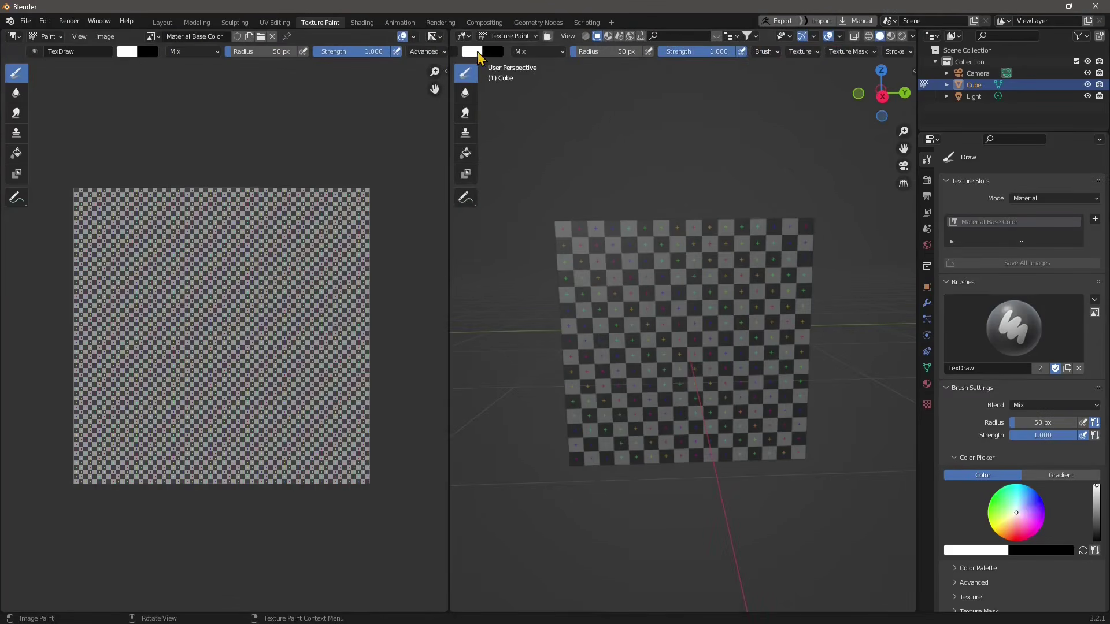
# Review the draw brush's falloff and texture settings for the 3D view.
pyautogui.scroll(-5, 735, 54)
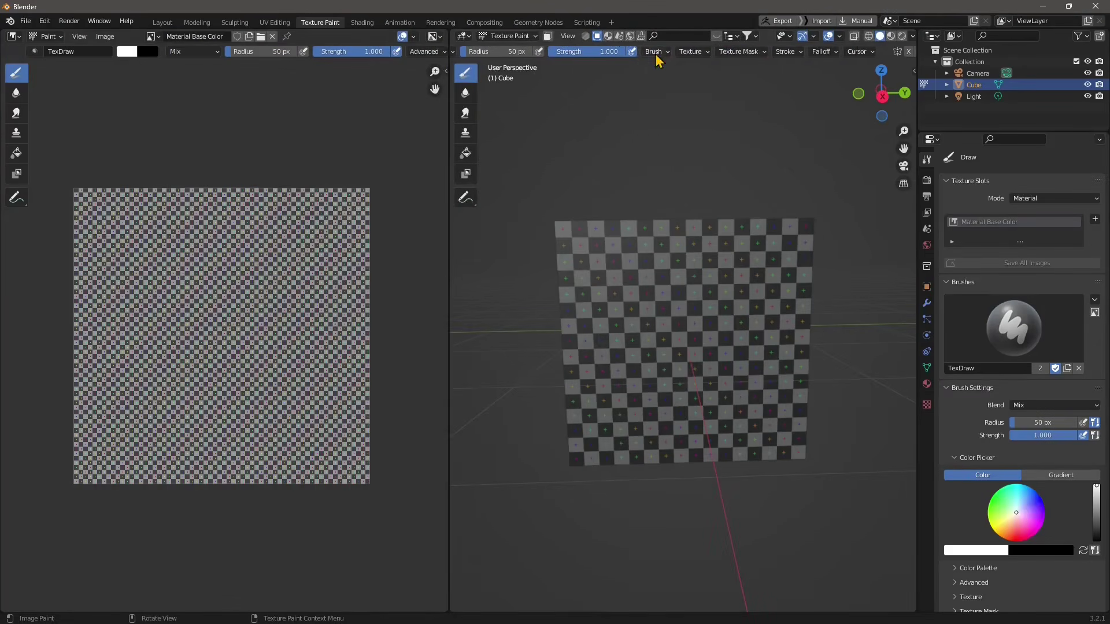
pyautogui.click(662, 53)
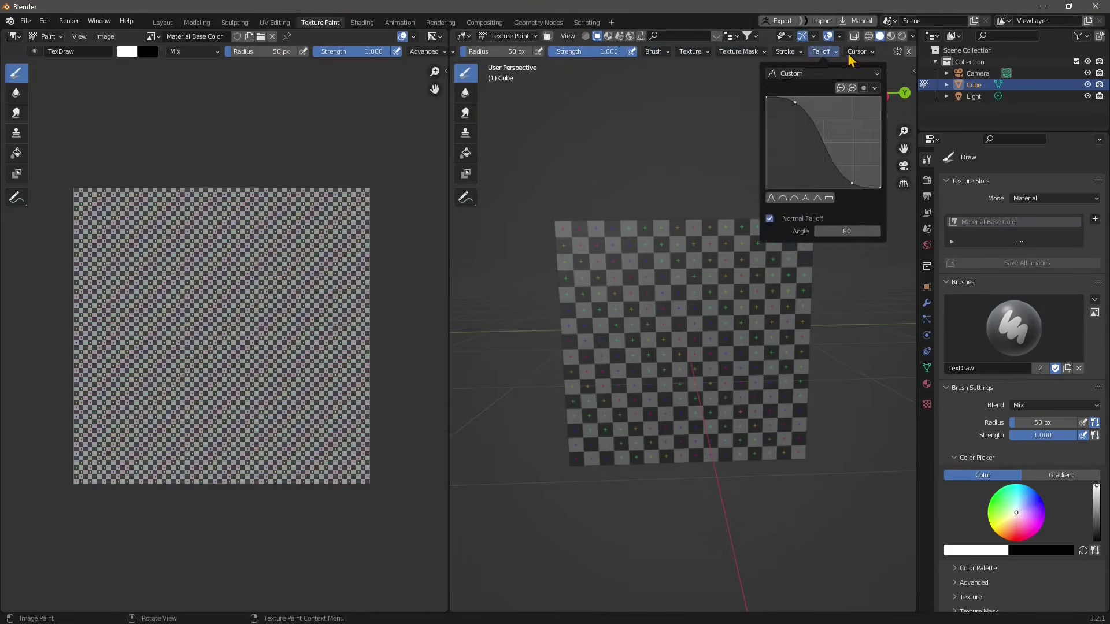
pyautogui.moveTo(787, 52)
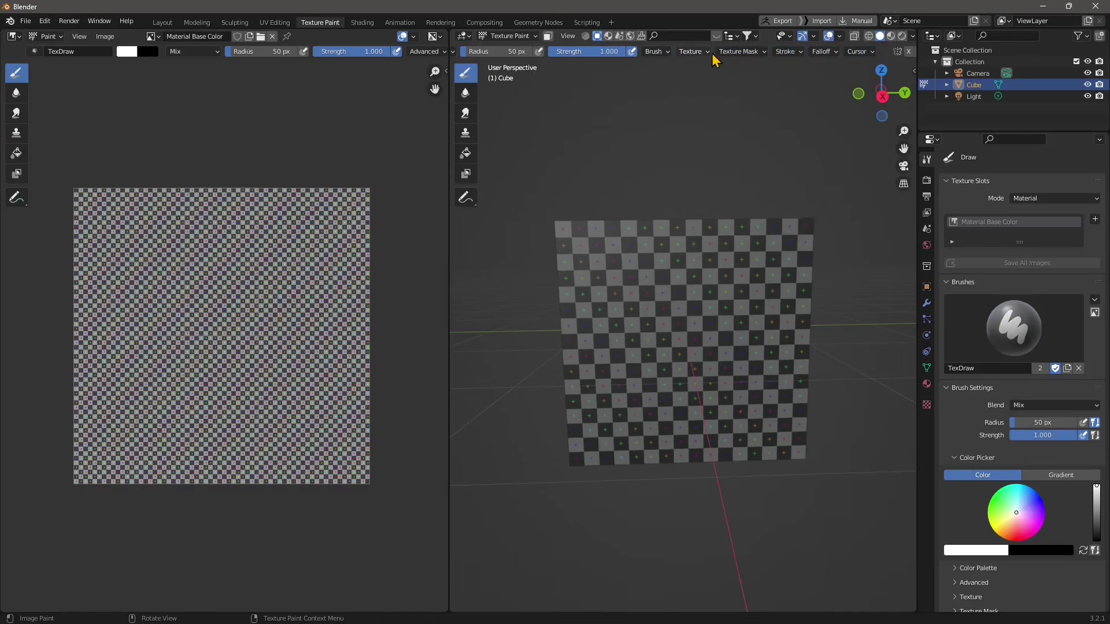
pyautogui.scroll(-2, 712, 53)
pyautogui.click(662, 53)
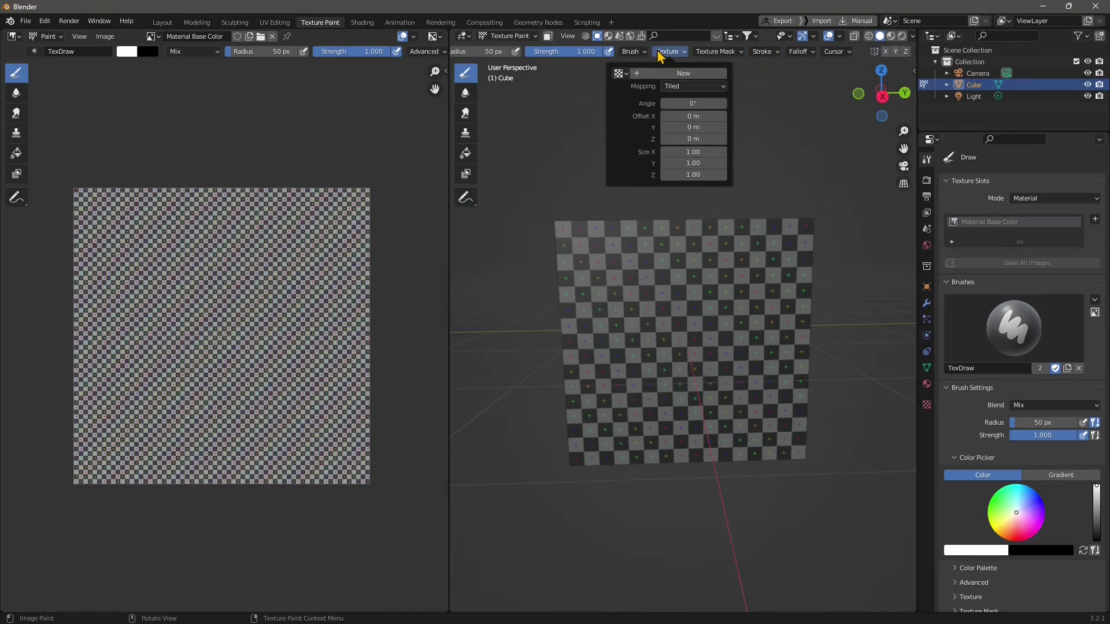
# Set the draw brush's texture mapping to Stencil and add a new texture with Image Aspect applied.
pyautogui.click(694, 86)
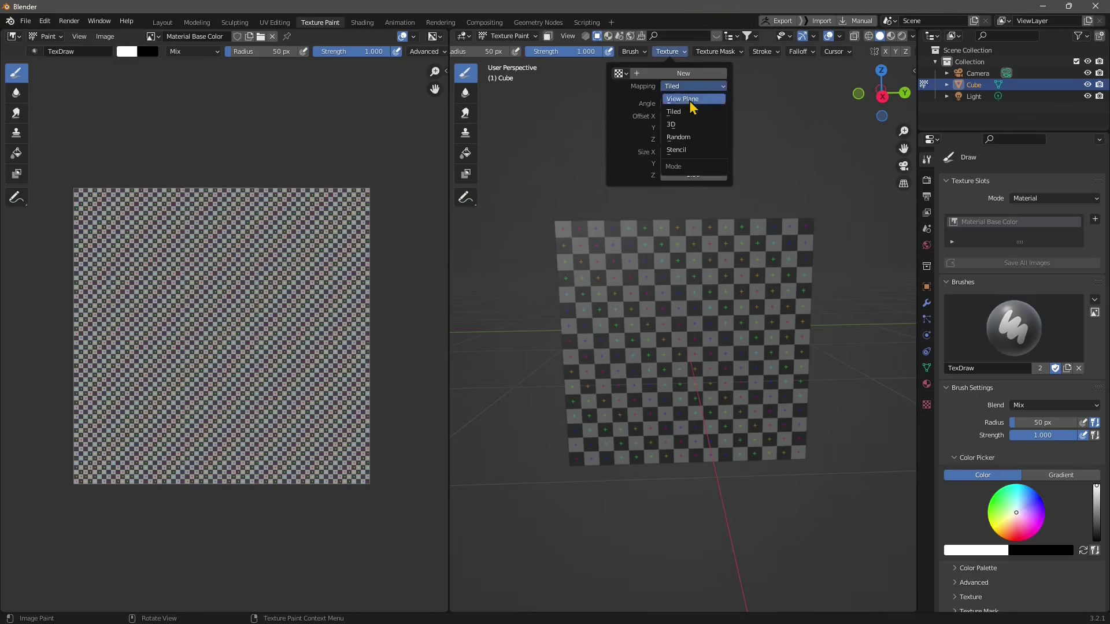
pyautogui.click(694, 150)
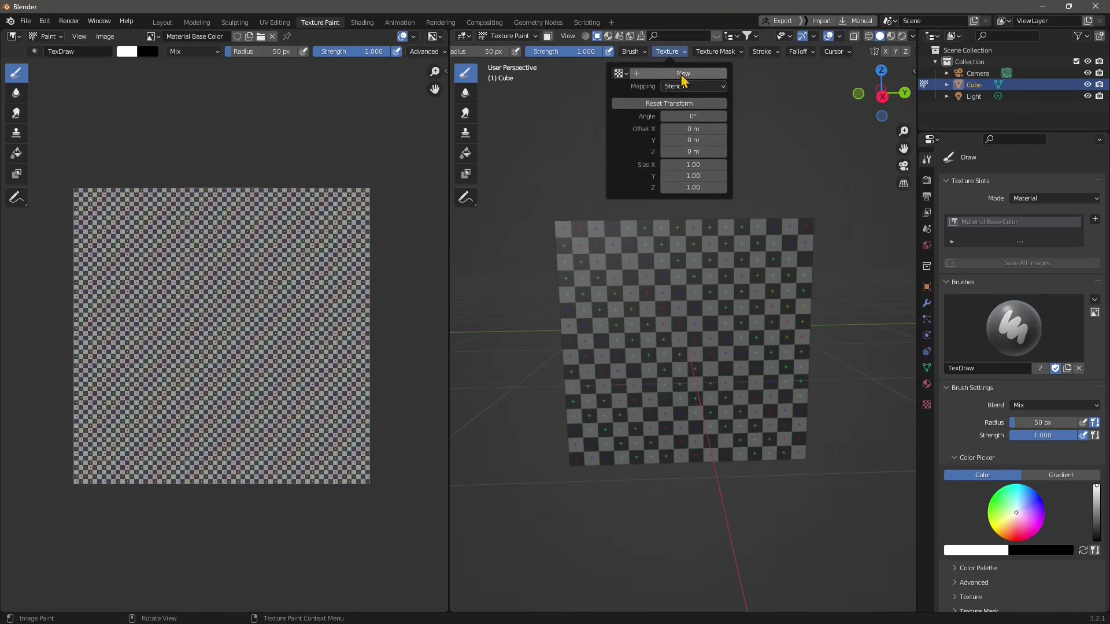
pyautogui.click(663, 73)
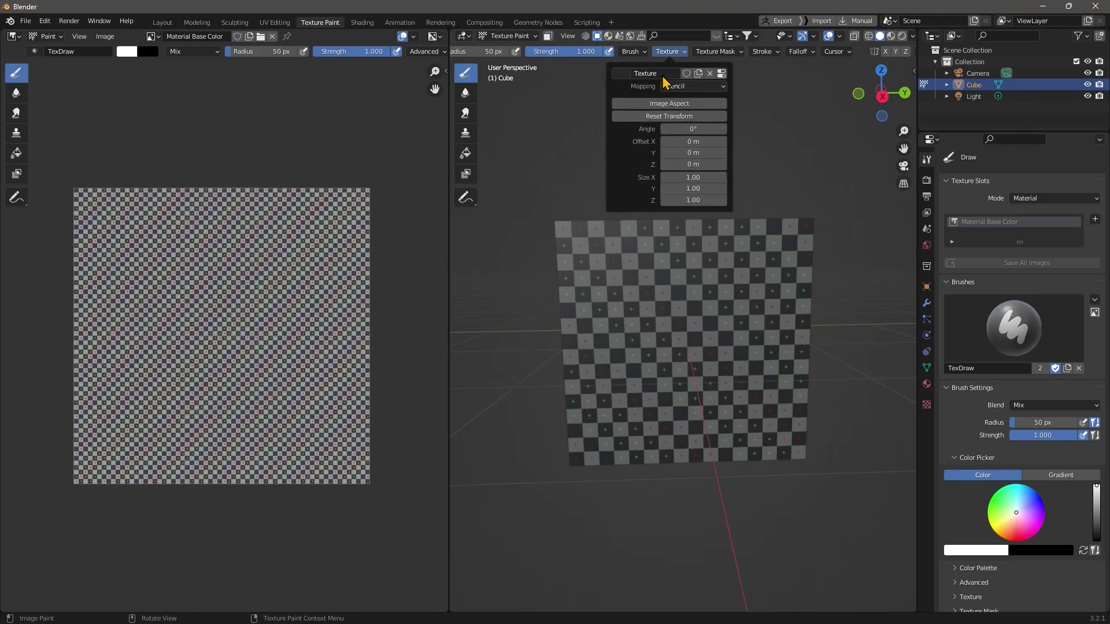
pyautogui.click(669, 102)
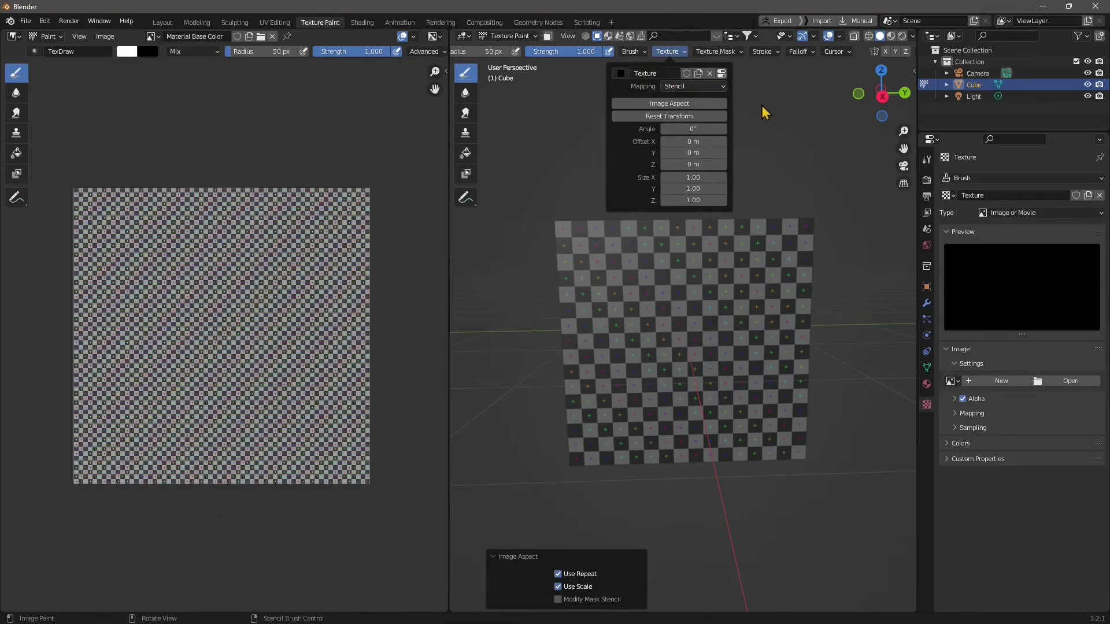
# Load logo_trasp01 badge green.png from the "alphas e texture" folder as the brush texture's image.
pyautogui.click(1052, 381)
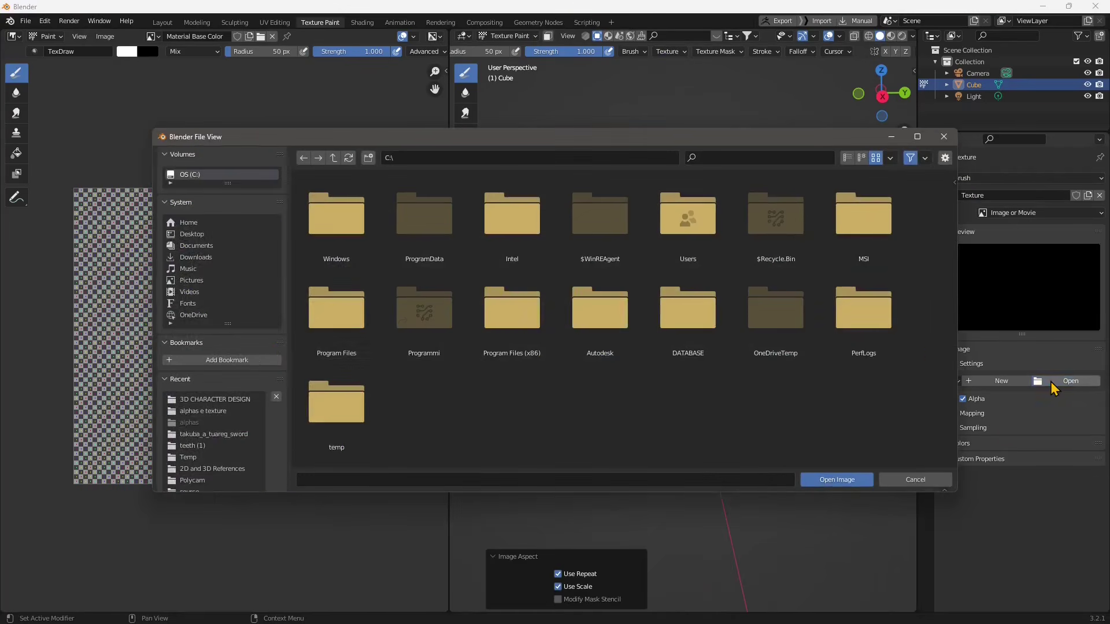
pyautogui.click(200, 411)
pyautogui.scroll(-3, 553, 329)
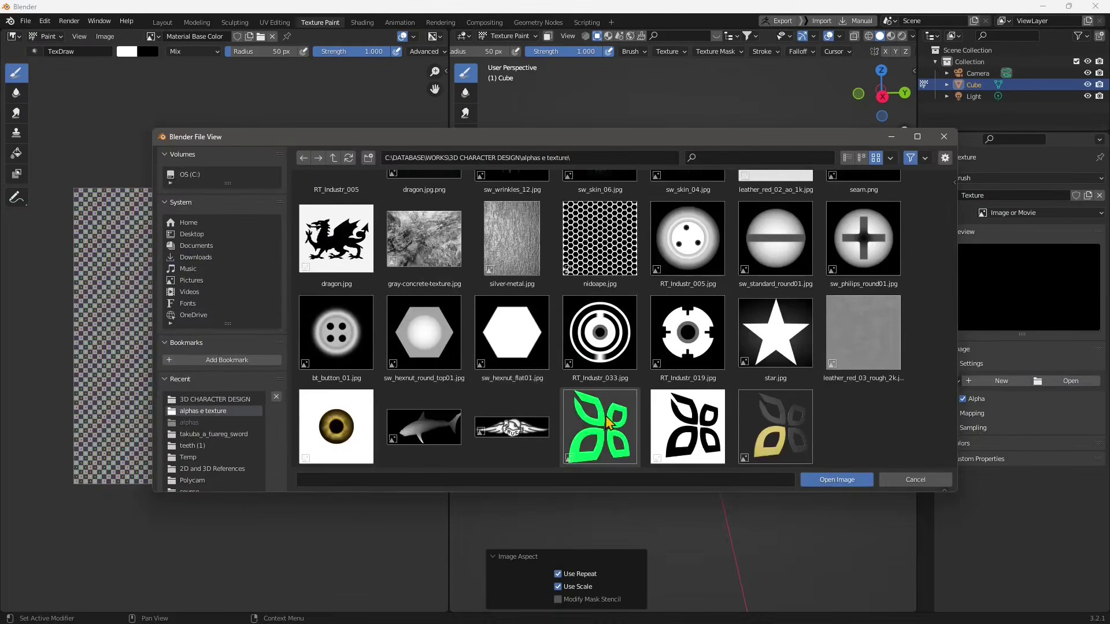
pyautogui.click(599, 411)
pyautogui.click(863, 483)
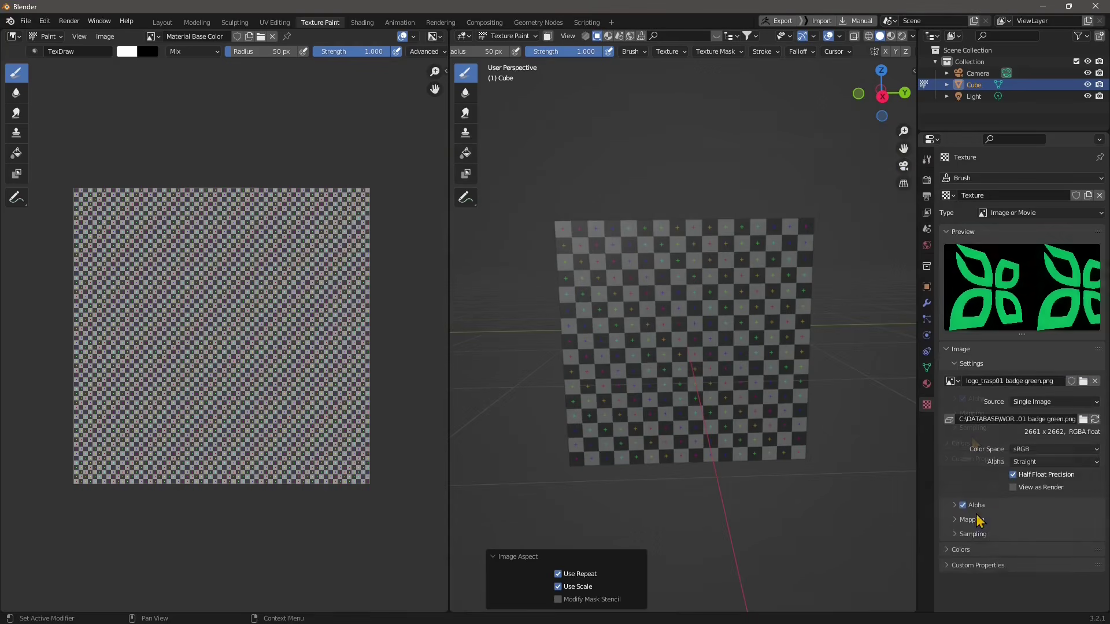
# Set the texture's mapping extension to Clip, then shrink and move the green logo stencil onto the middle of the cube's front face.
pyautogui.click(976, 520)
pyautogui.click(1024, 557)
pyautogui.click(1028, 535)
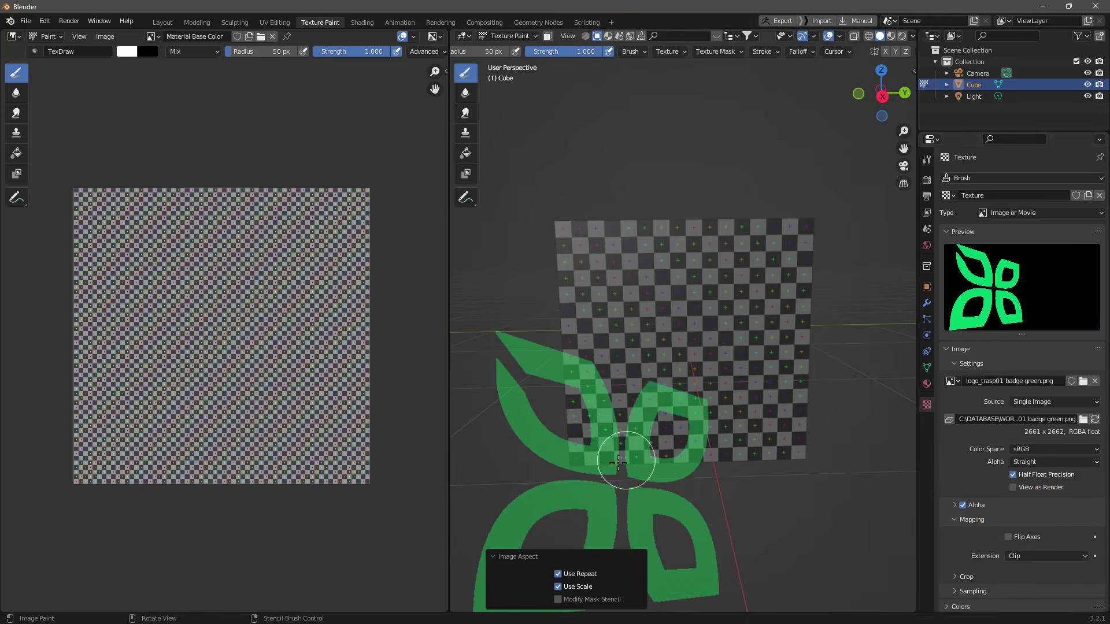
pyautogui.moveTo(605, 465); pyautogui.dragTo(673, 338, button='right')
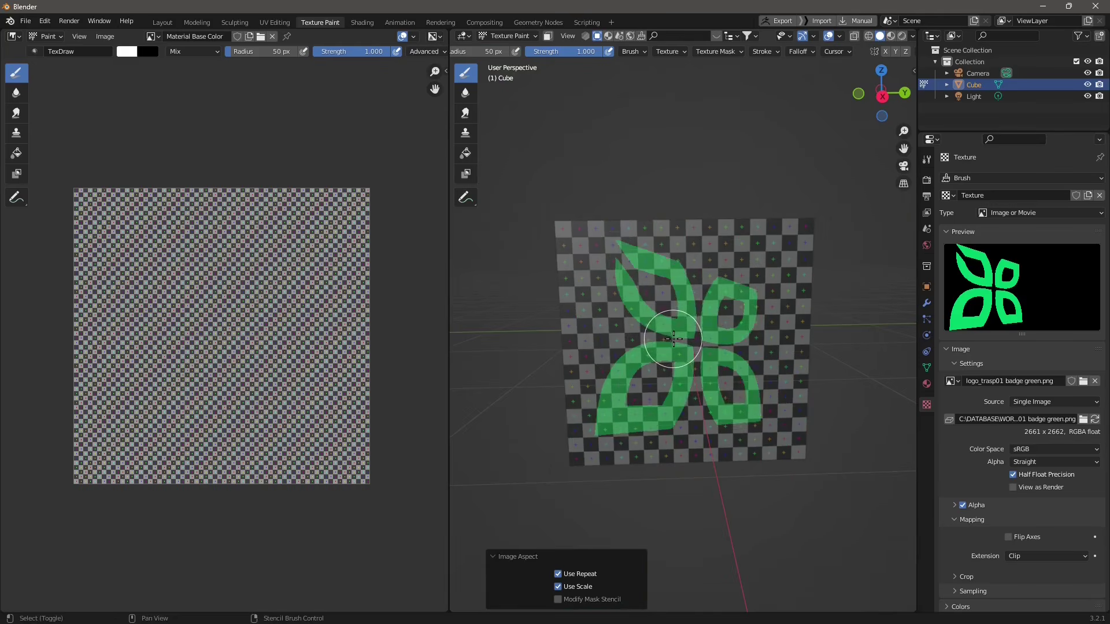